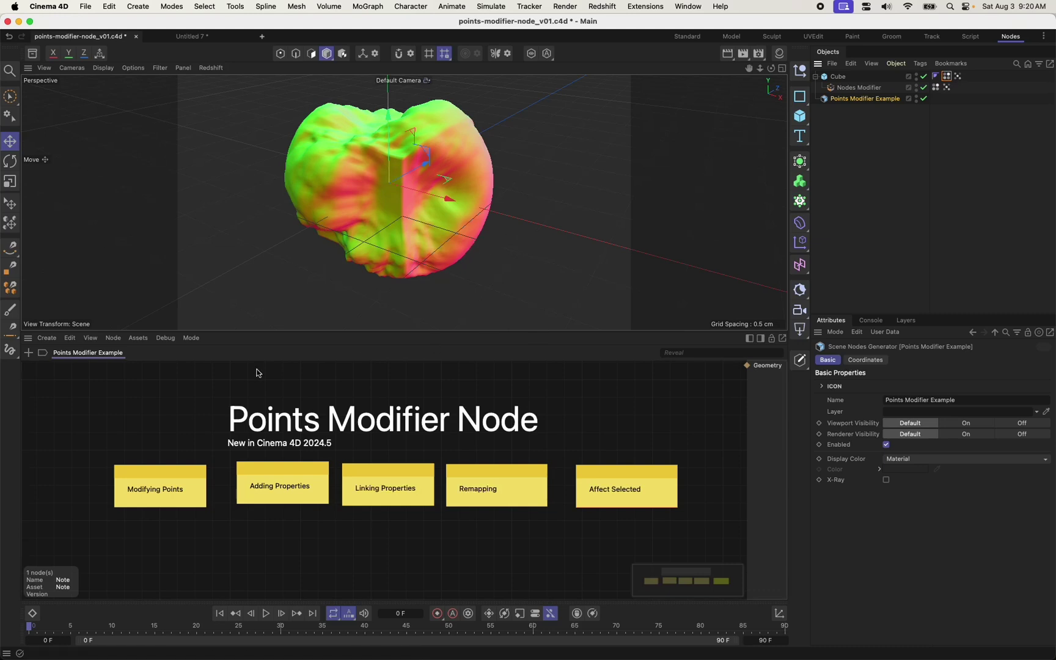
# Nudge the Modifying Points, Adding Properties, Linking Properties and Remapping notes slightly in the row below the Points Modifier Node title.
pyautogui.moveTo(204, 386); pyautogui.dragTo(529, 433)
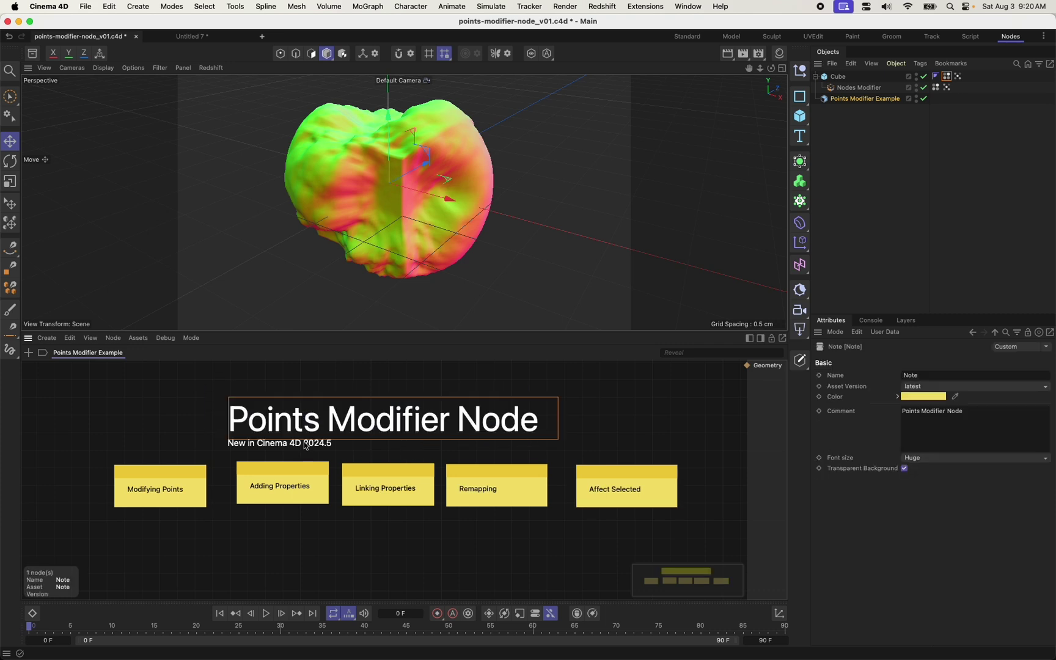
pyautogui.click(379, 528)
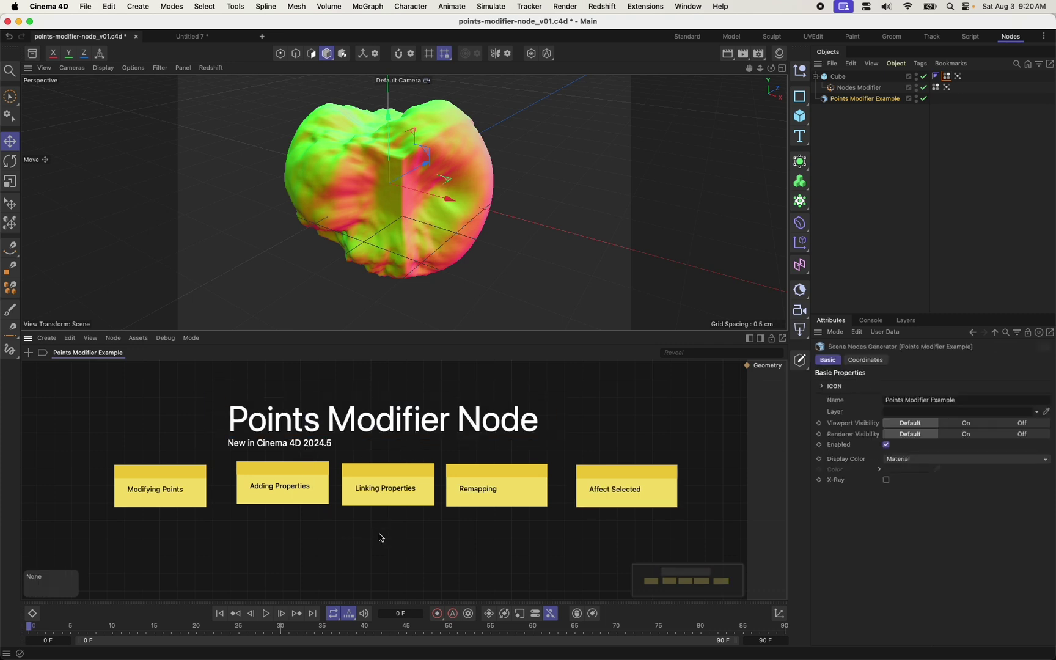
pyautogui.moveTo(303, 508); pyautogui.dragTo(300, 512)
pyautogui.moveTo(482, 495); pyautogui.dragTo(485, 493)
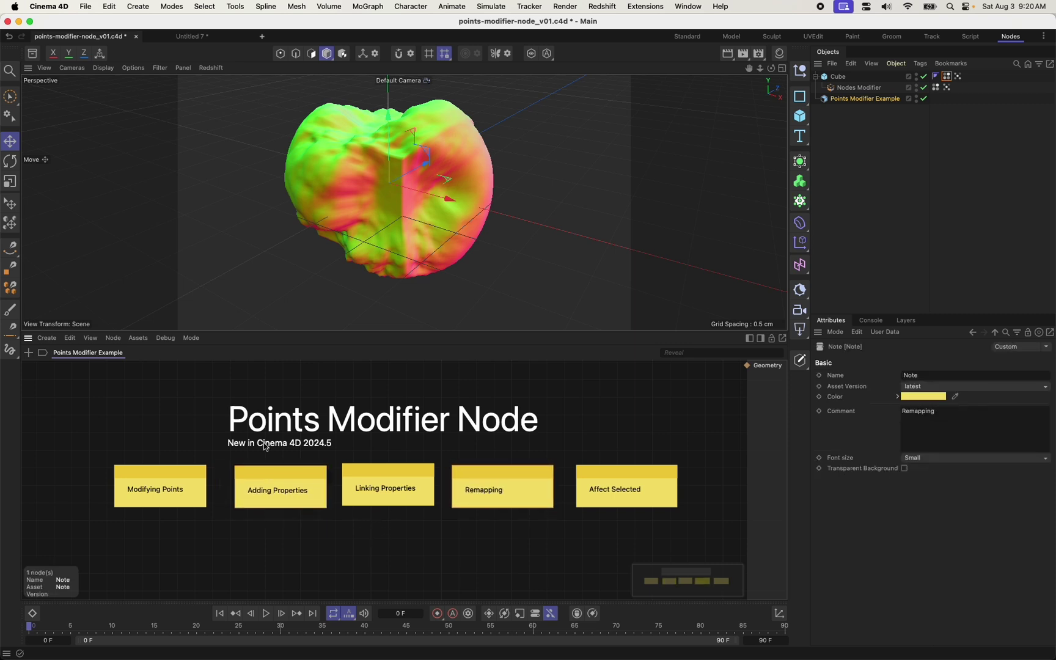
pyautogui.scroll(2, 286, 469)
pyautogui.scroll(1, 291, 467)
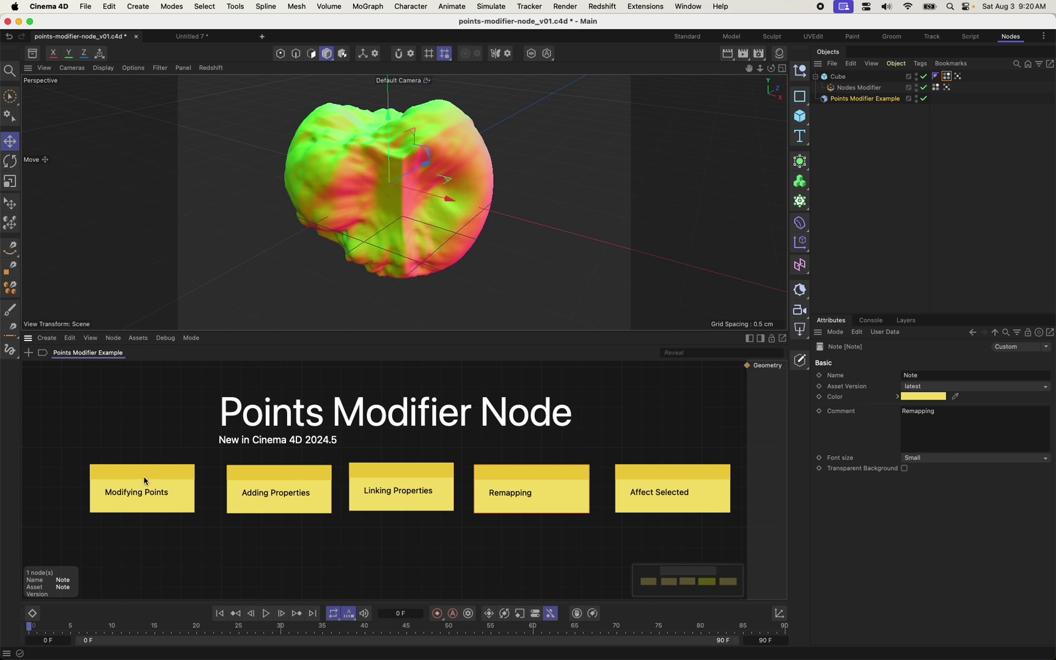
pyautogui.moveTo(145, 482)
pyautogui.mouseDown()
pyautogui.moveTo(134, 480)
pyautogui.moveTo(144, 486)
pyautogui.mouseUp()
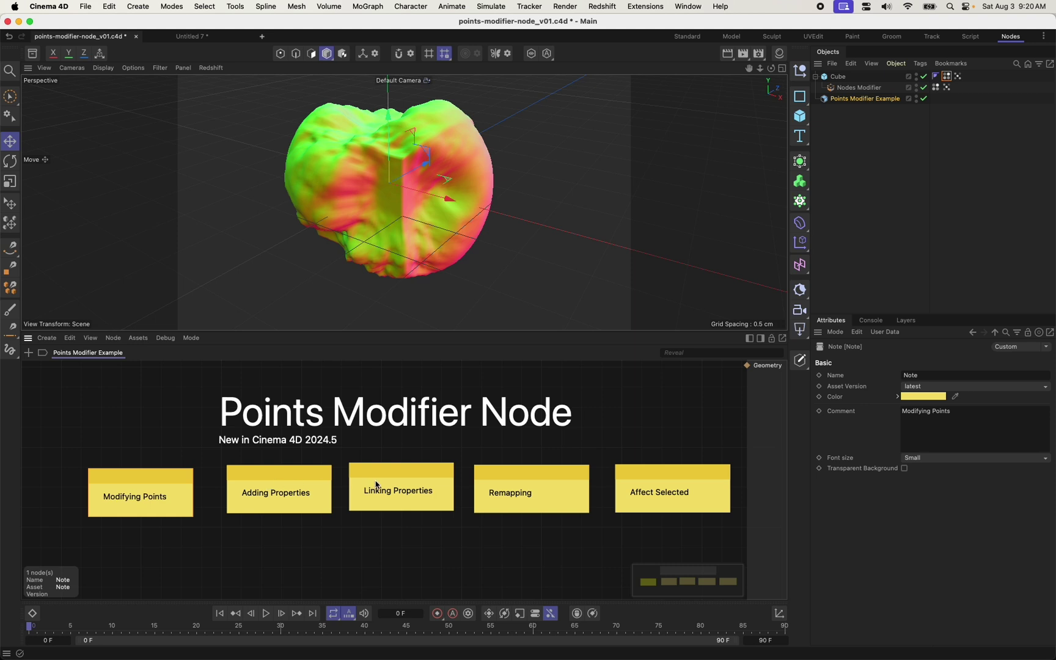
pyautogui.keyDown('alt'); pyautogui.moveTo(513, 171); pyautogui.dragTo(409, 209); pyautogui.keyUp('alt')
pyautogui.moveTo(418, 483); pyautogui.dragTo(421, 486)
pyautogui.moveTo(519, 481); pyautogui.dragTo(523, 483)
# Shift both end points of the Nodes Modifier's spline curve towards higher X values, to about 0.33 and 0.83.
pyautogui.click(858, 88)
pyautogui.scroll(-5, 351, 204)
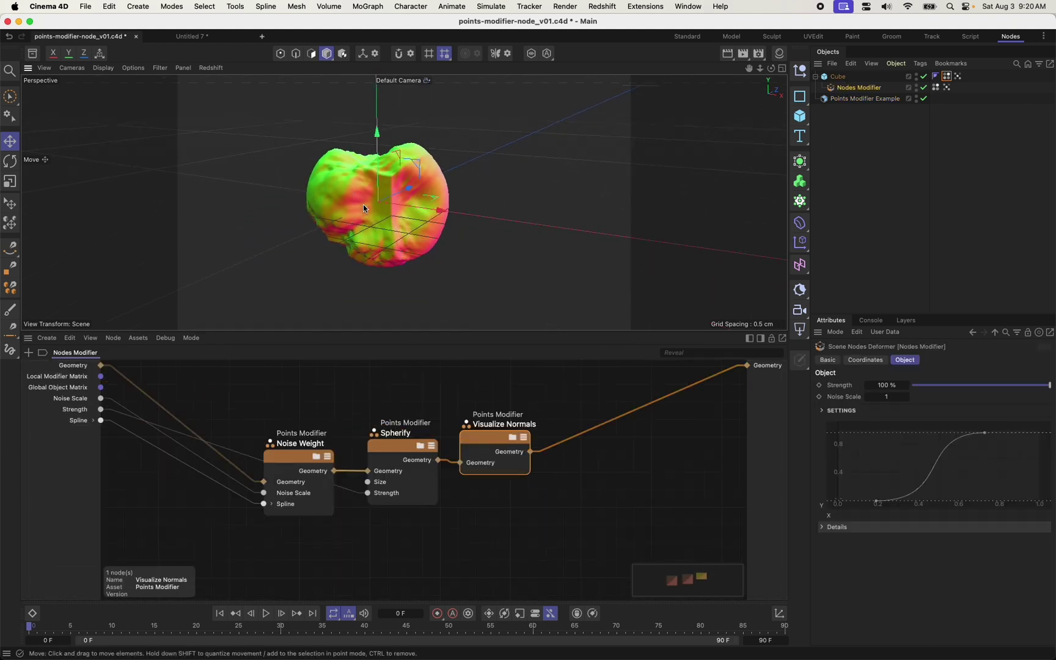
pyautogui.scroll(5, 364, 205)
pyautogui.keyDown('alt'); pyautogui.moveTo(381, 212); pyautogui.dragTo(422, 230); pyautogui.keyUp('alt')
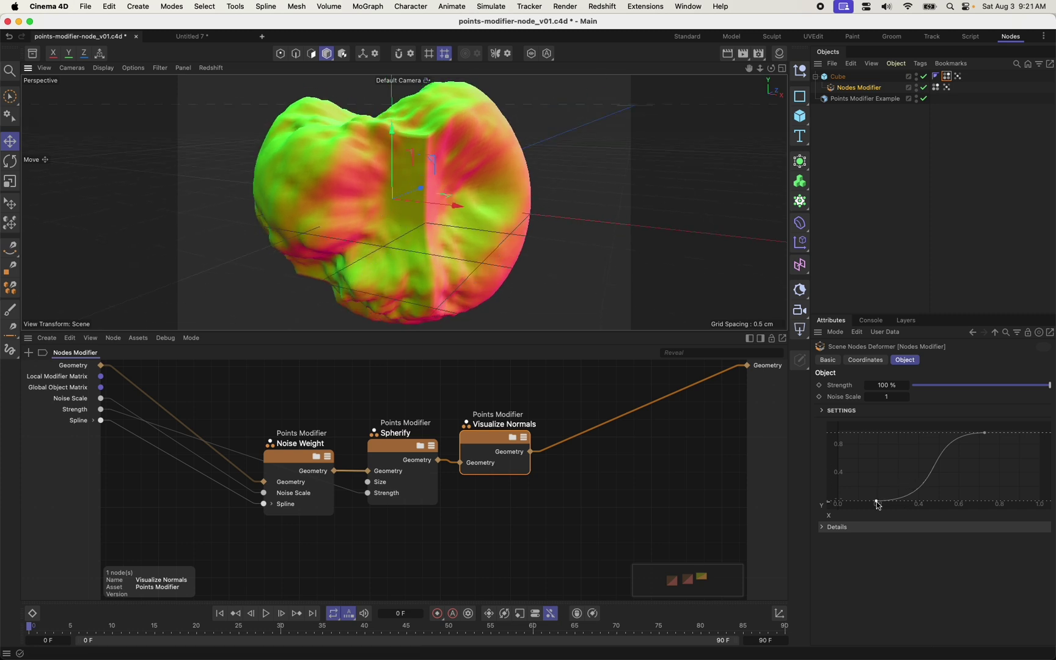
pyautogui.moveTo(878, 504); pyautogui.dragTo(905, 502)
pyautogui.moveTo(984, 432)
pyautogui.mouseDown()
pyautogui.moveTo(1018, 431)
pyautogui.moveTo(1005, 431)
pyautogui.mouseUp()
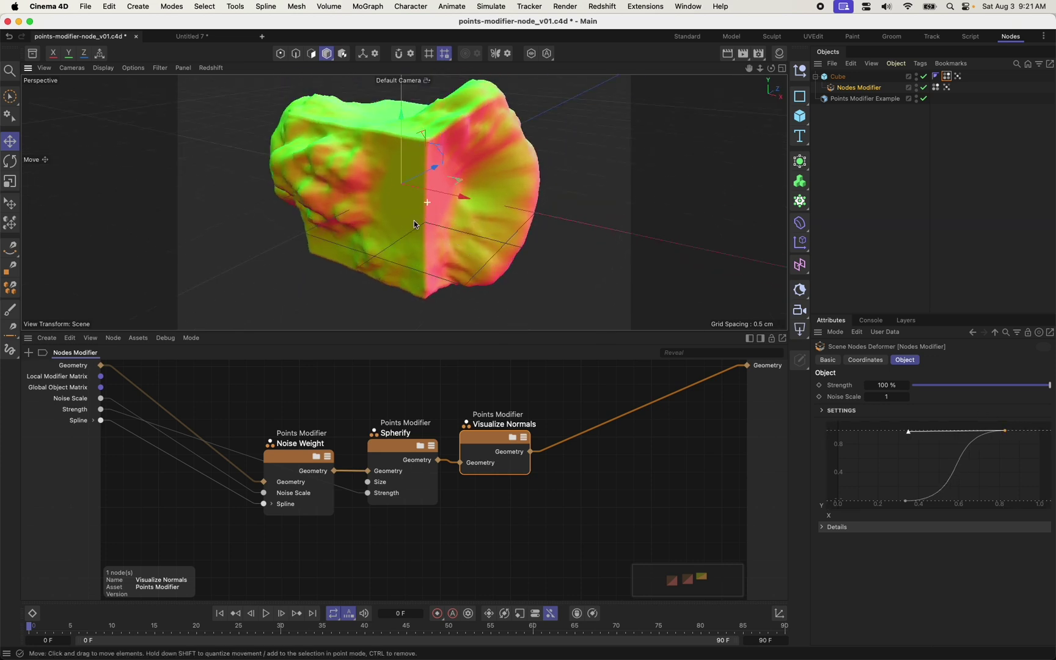
# Compare the Points Modifier Example graph with the Nodes Modifier graph and examine the deformed cube from other angles, including with the modifier deselected.
pyautogui.click(827, 101)
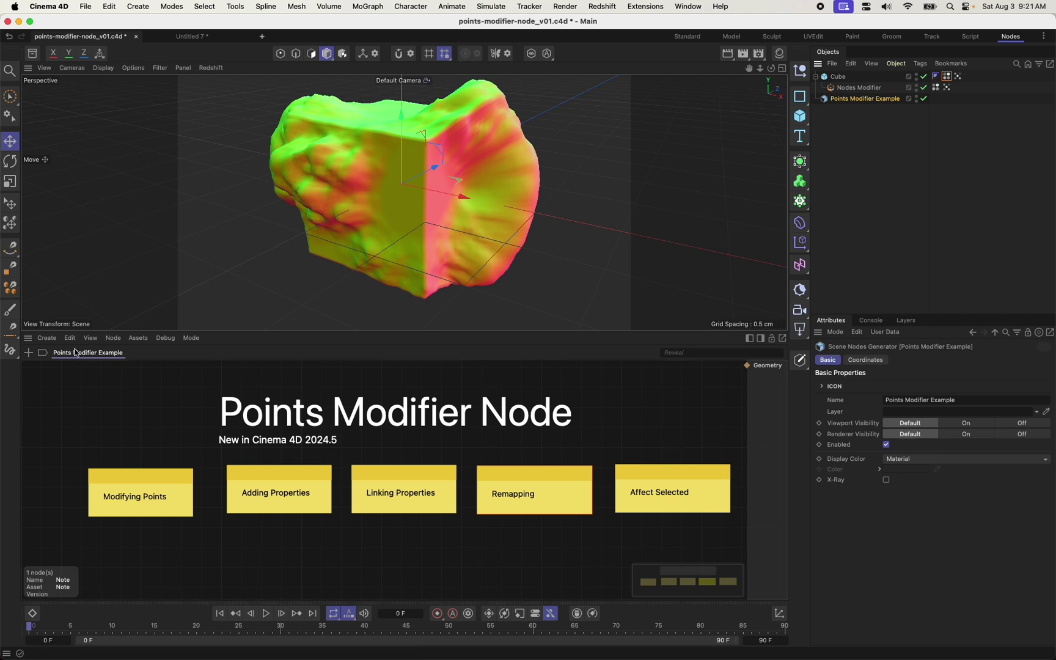
pyautogui.click(858, 88)
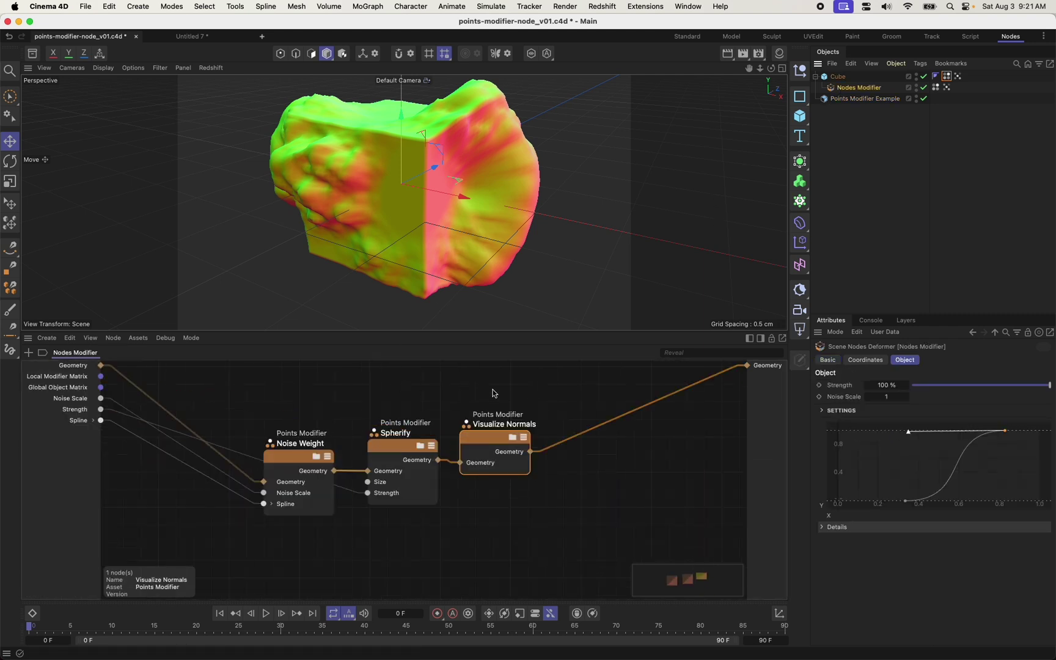
pyautogui.keyDown('alt'); pyautogui.moveTo(438, 168); pyautogui.dragTo(375, 189); pyautogui.keyUp('alt')
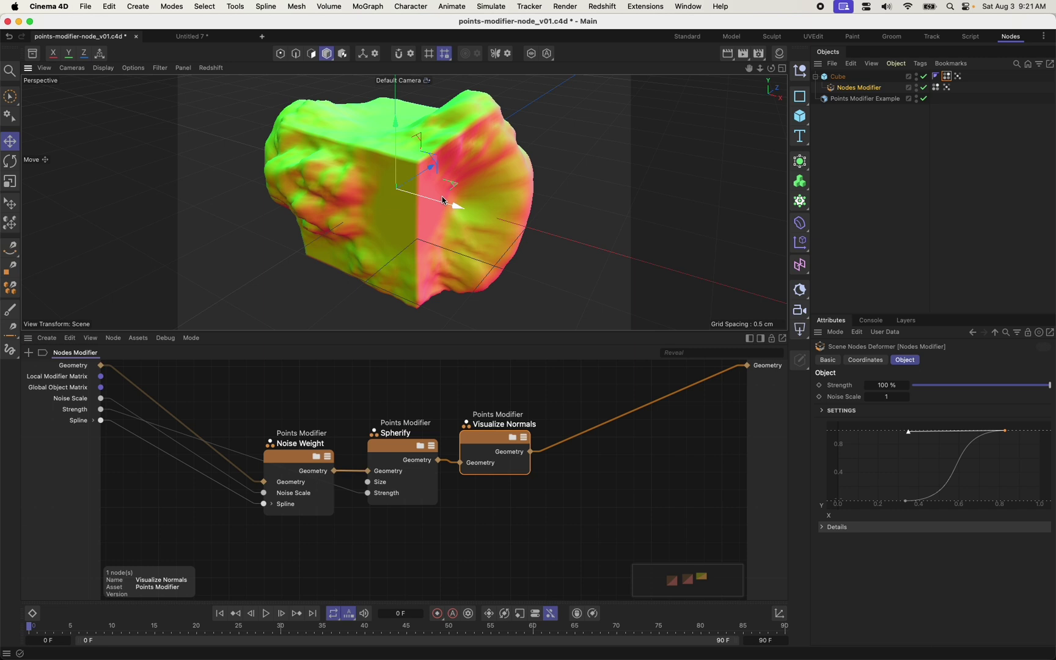
pyautogui.click(869, 193)
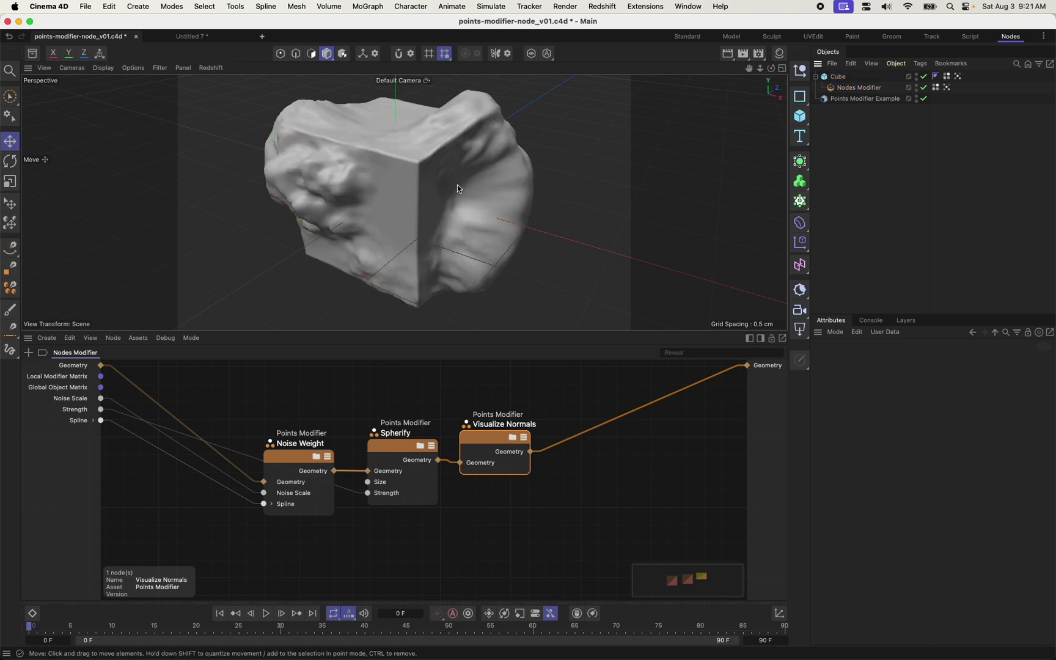
pyautogui.moveTo(457, 180)
pyautogui.keyDown('alt'); pyautogui.mouseDown()
pyautogui.moveTo(456, 96)
pyautogui.moveTo(587, 92)
pyautogui.moveTo(512, 100)
pyautogui.moveTo(556, 198)
pyautogui.moveTo(491, 264)
pyautogui.moveTo(439, 151)
pyautogui.mouseUp(); pyautogui.keyUp('alt')
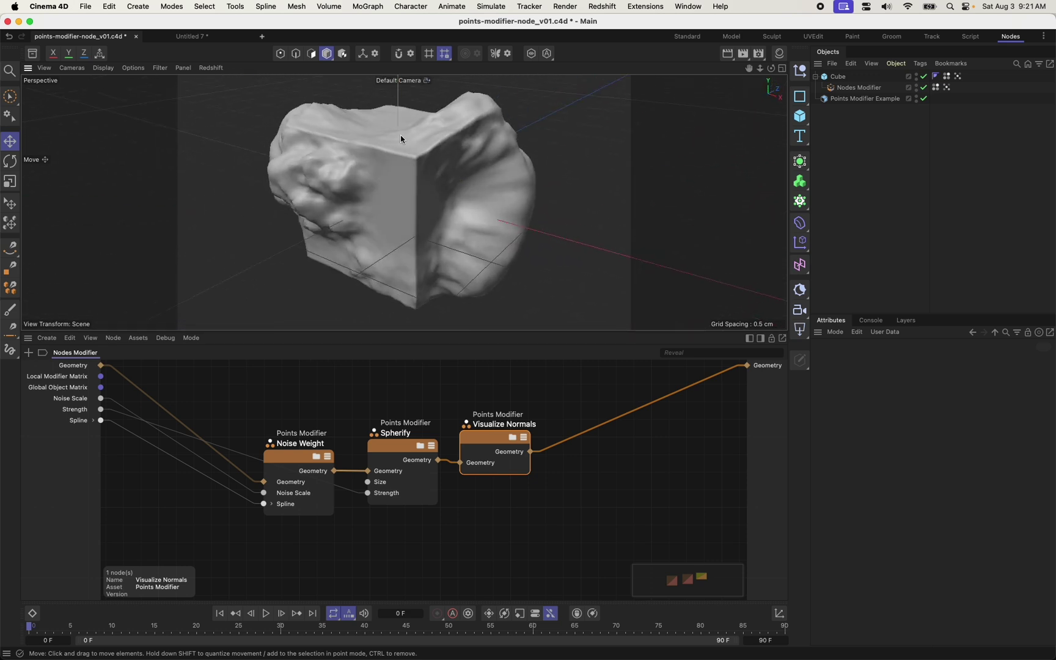
# Create a new scene and add a default cube primitive to it.
pyautogui.click(264, 37)
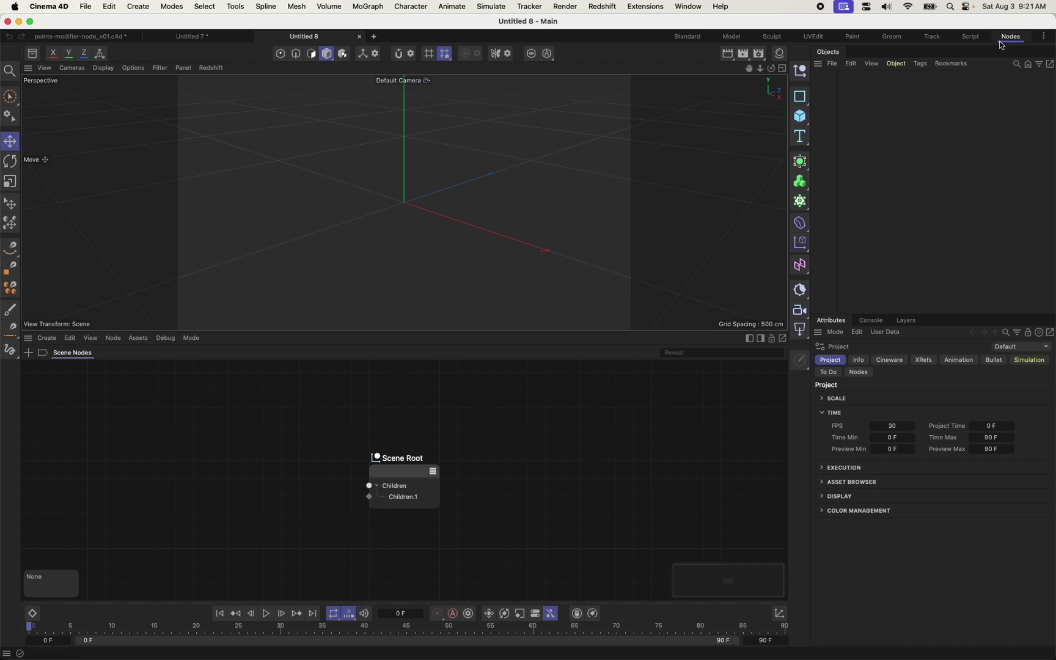
pyautogui.click(800, 116)
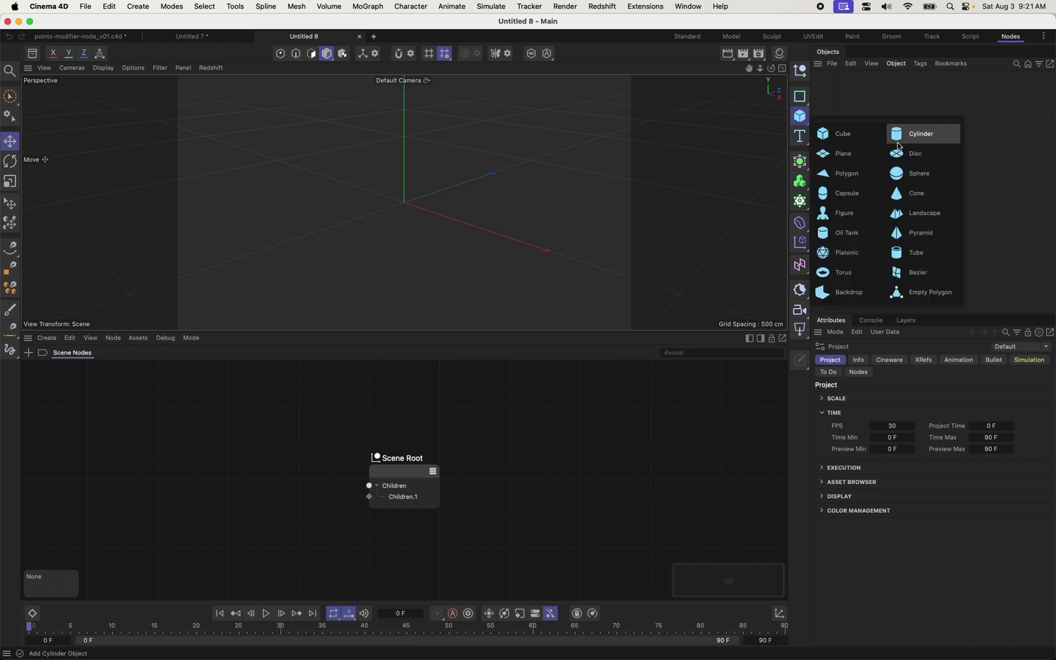
pyautogui.click(823, 138)
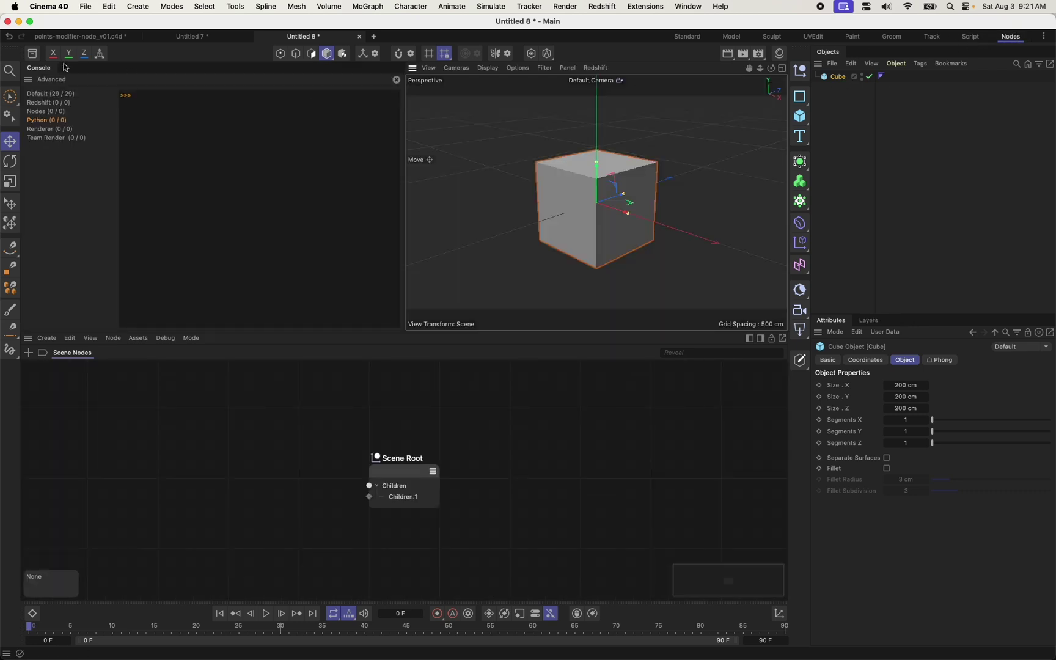
# Dock the Console alongside the Attributes and Layers, return to the Attributes, and deselect the cube.
pyautogui.hotkey('shift', 'F10')
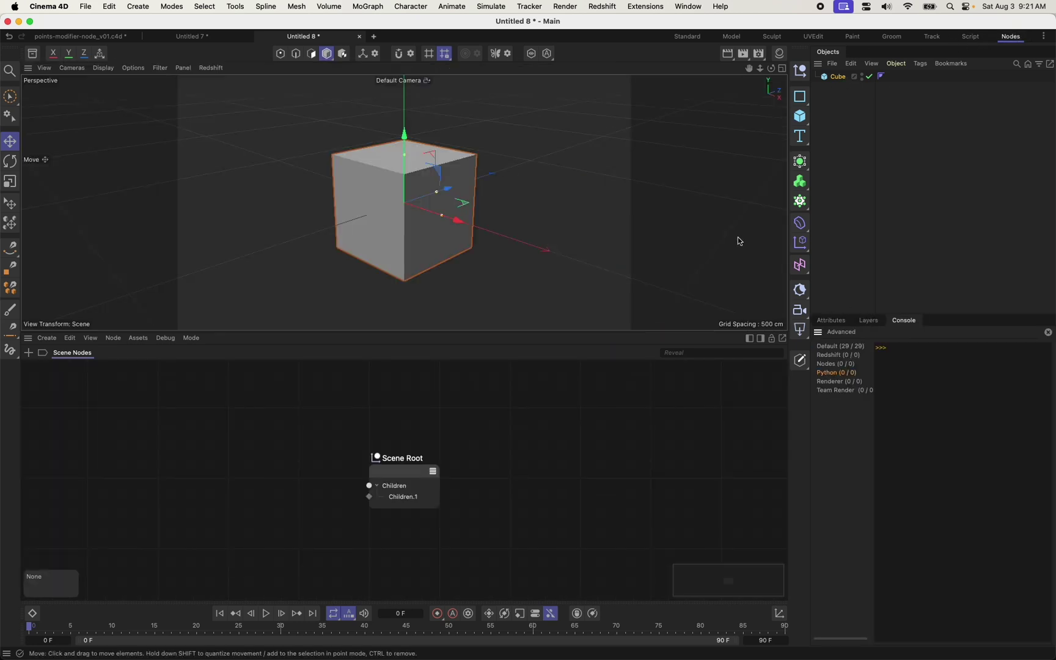
pyautogui.click(832, 320)
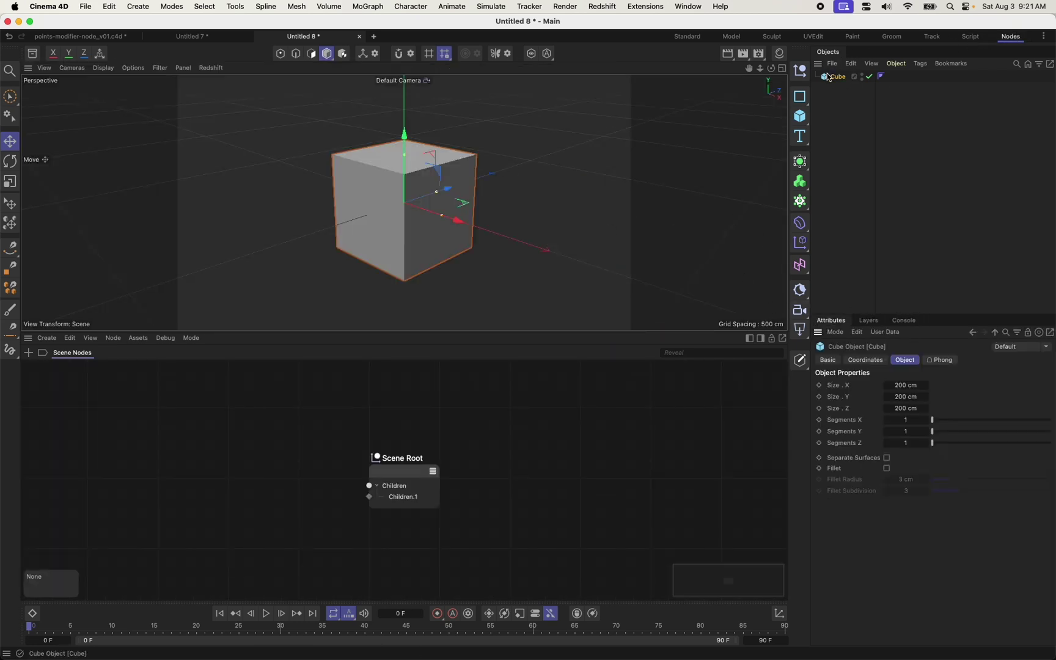
pyautogui.click(850, 130)
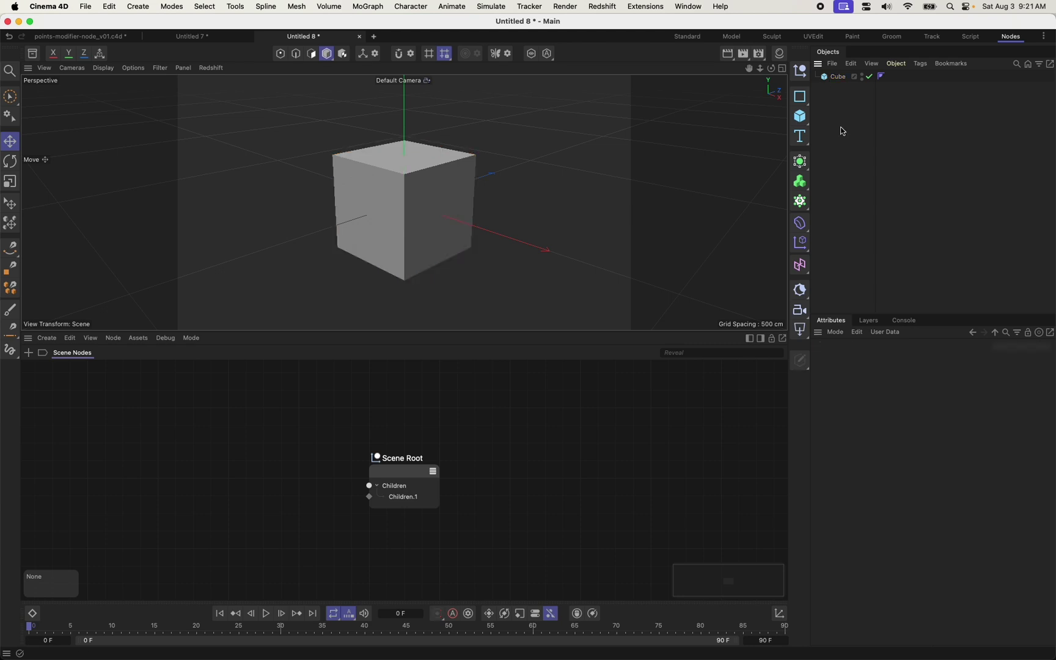
# Find the Nodes Modifier by searching for "nodes" and add it as a child of the cube.
pyautogui.hotkey('shift', 'c')
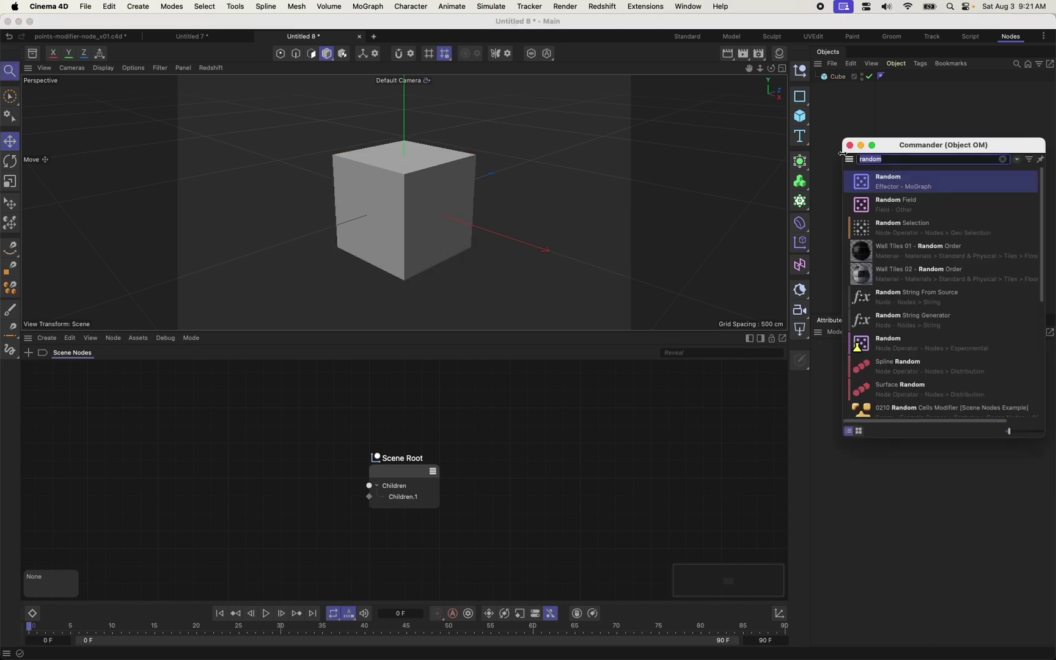
pyautogui.write('nodes')
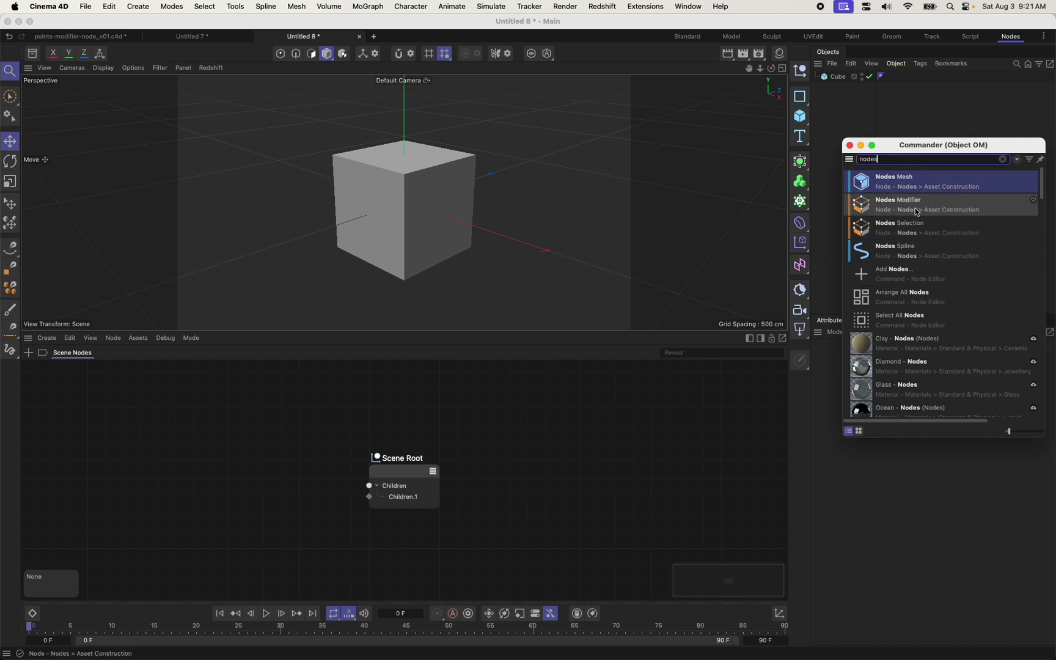
pyautogui.moveTo(863, 215); pyautogui.dragTo(839, 86)
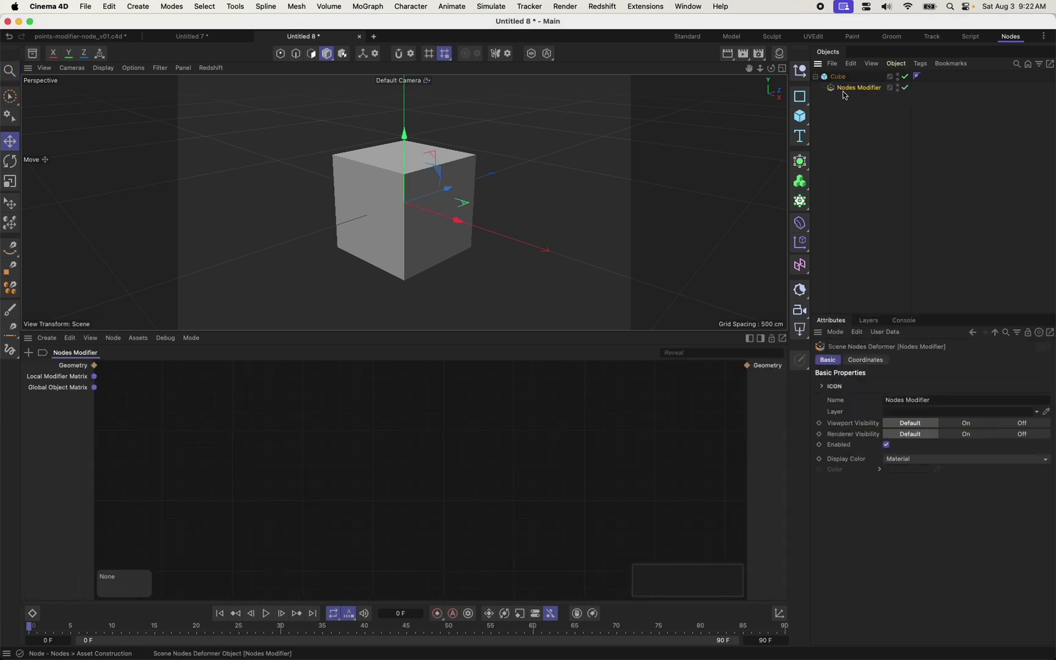
# Add a Points Modifier node to the Nodes Modifier graph and place it near the middle.
pyautogui.scroll(5, 405, 183)
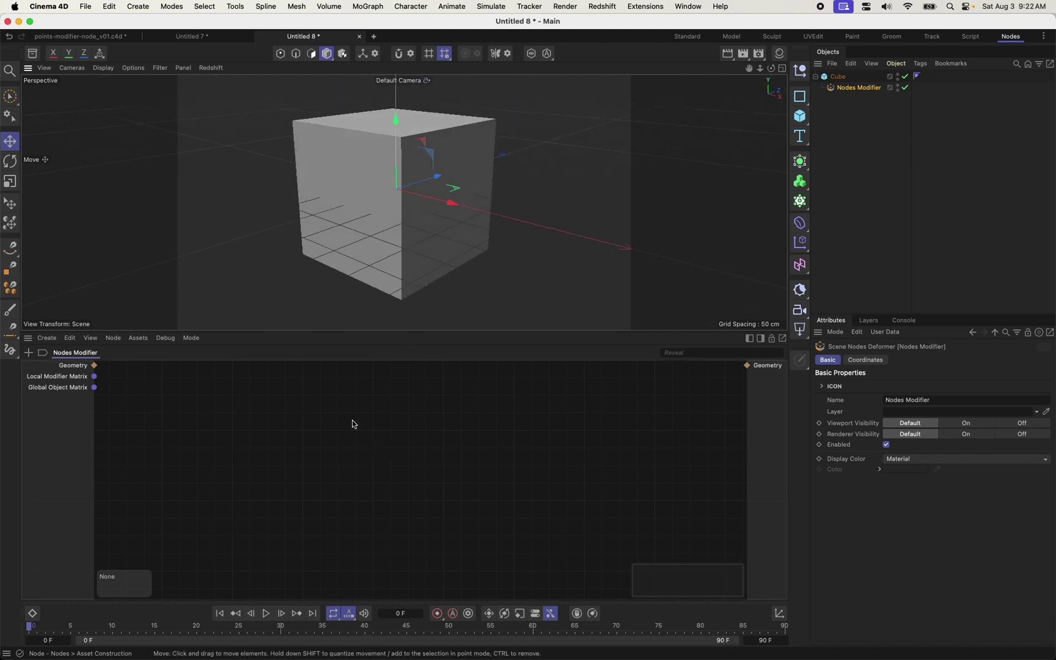
pyautogui.doubleClick(381, 411)
pyautogui.write('points mod')
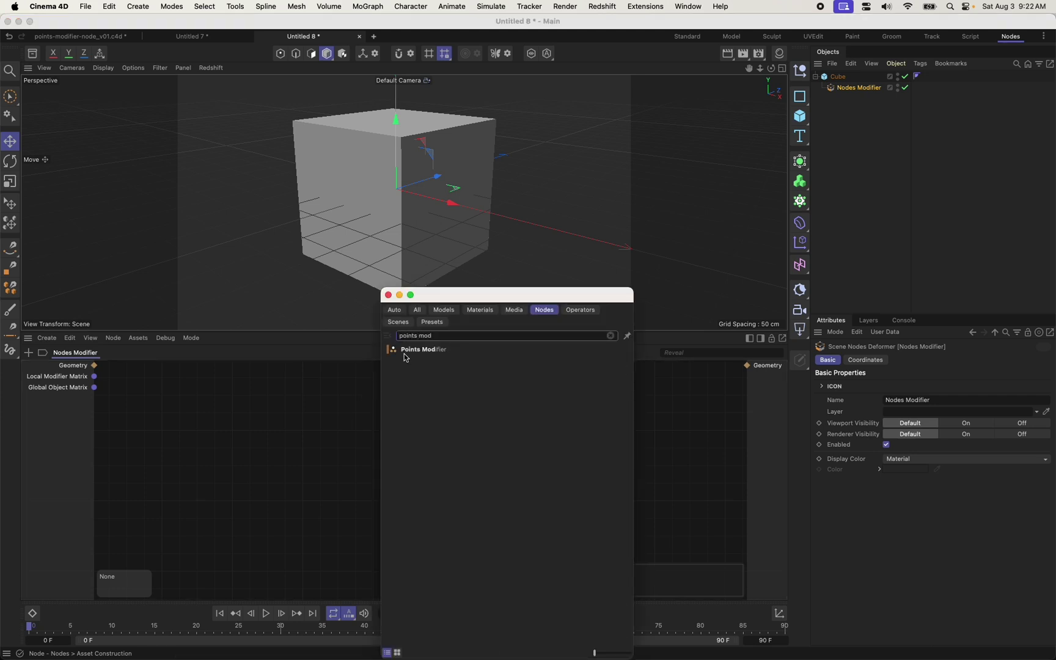
pyautogui.doubleClick(403, 353)
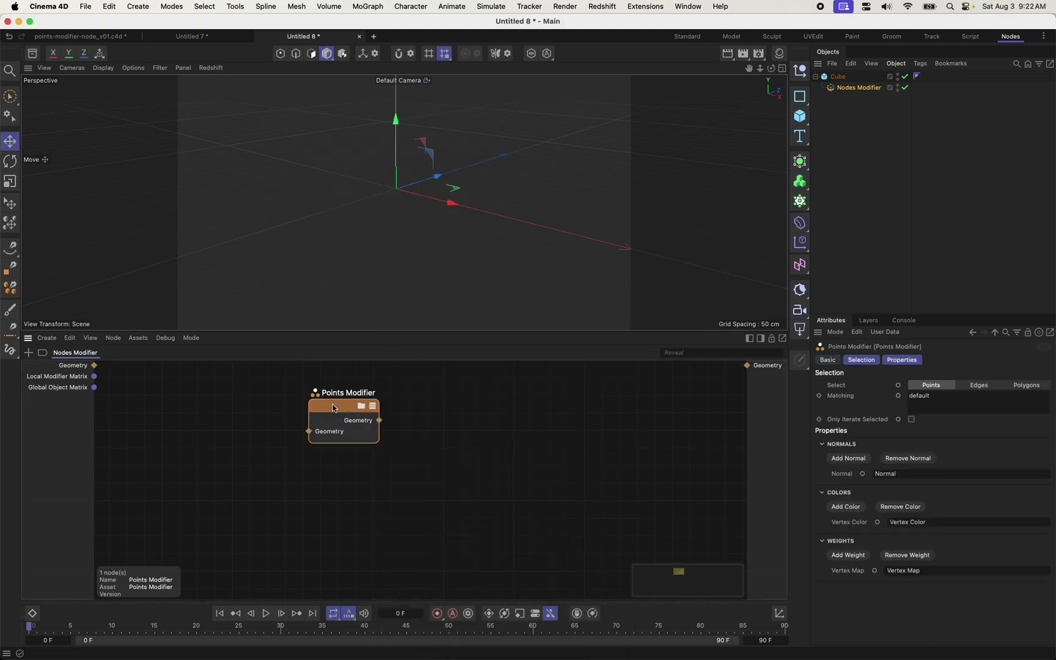
pyautogui.moveTo(334, 407); pyautogui.dragTo(350, 440)
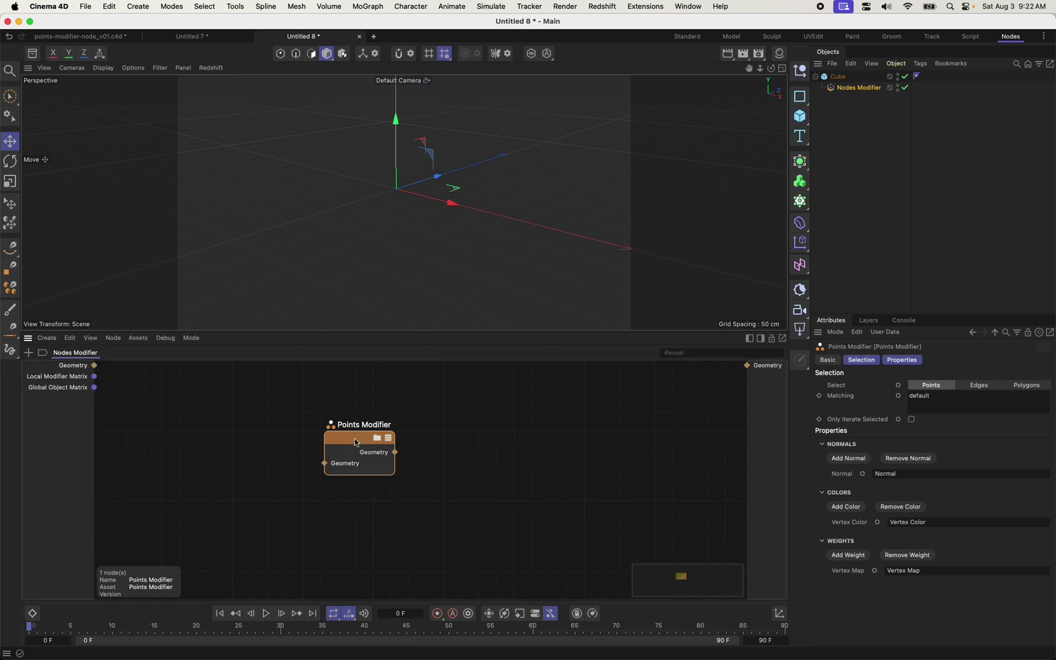
pyautogui.moveTo(354, 437); pyautogui.dragTo(357, 432)
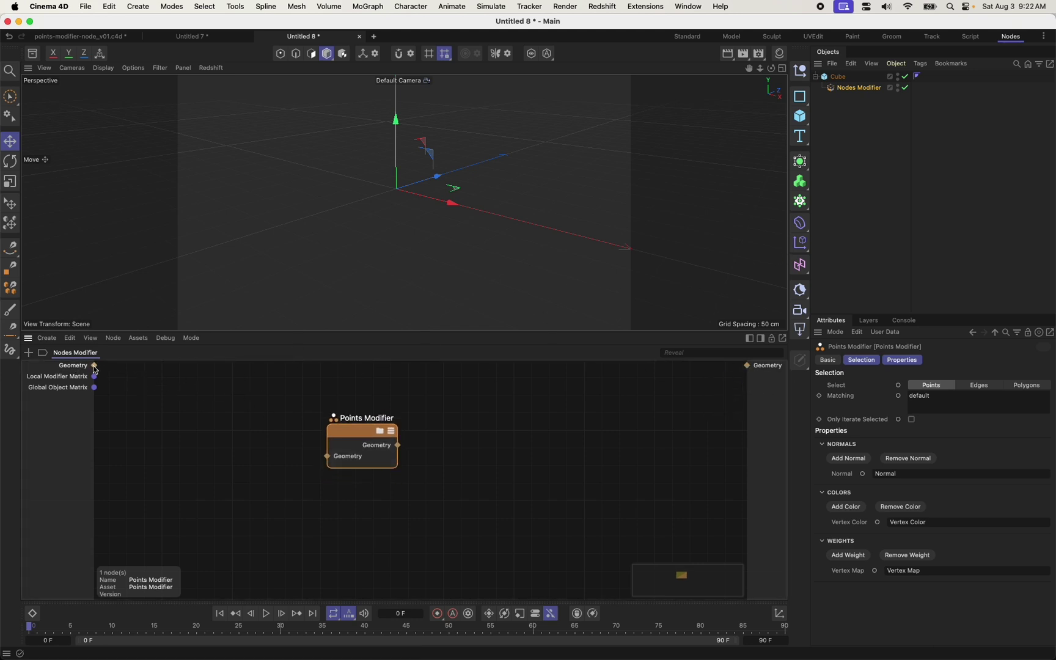
# Route the graph's input Geometry through the Points Modifier node to the output Geometry, and centre the node between them.
pyautogui.moveTo(95, 367); pyautogui.dragTo(328, 457)
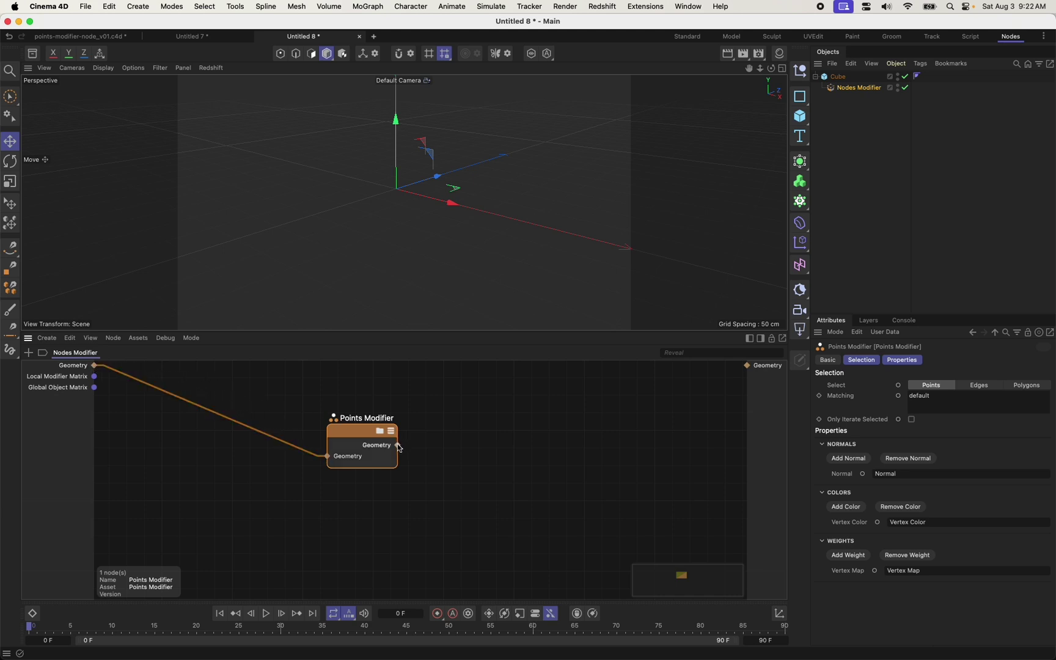
pyautogui.moveTo(397, 445); pyautogui.dragTo(713, 403)
pyautogui.click(364, 432)
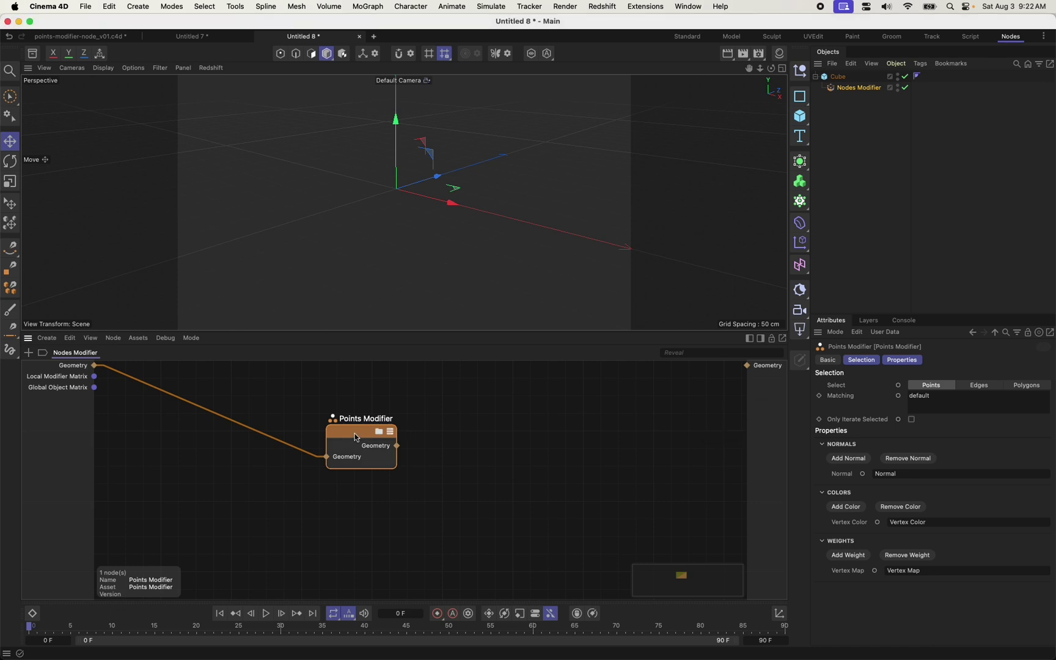
pyautogui.moveTo(417, 143)
pyautogui.keyDown('alt'); pyautogui.mouseDown()
pyautogui.moveTo(422, 165)
pyautogui.moveTo(415, 148)
pyautogui.moveTo(426, 142)
pyautogui.mouseUp(); pyautogui.keyUp('alt')
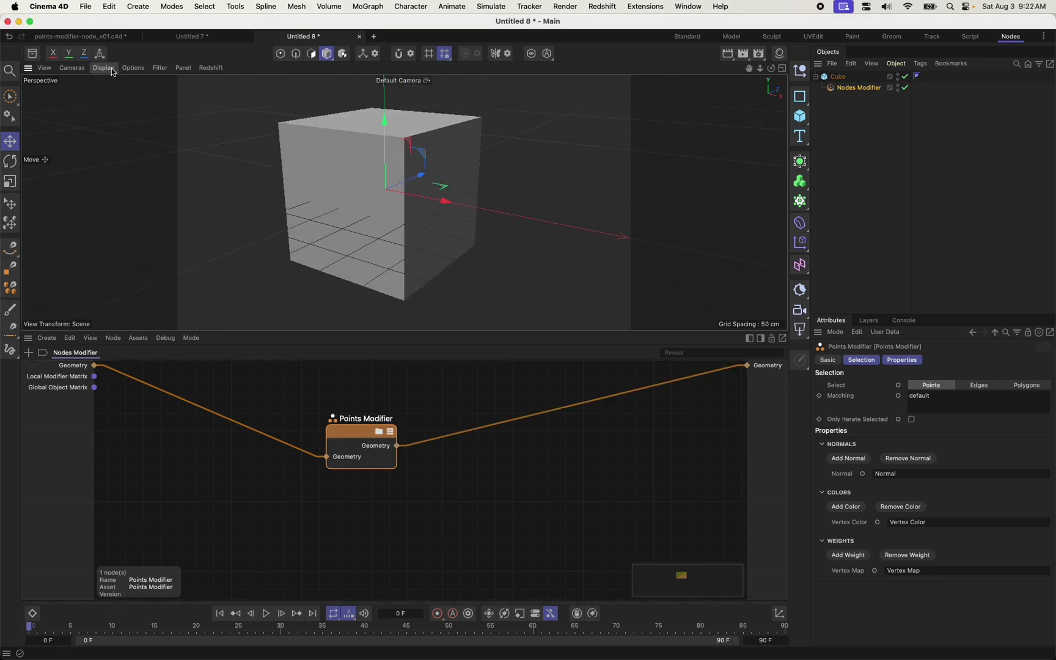
pyautogui.moveTo(354, 444); pyautogui.dragTo(384, 435)
# Set the cube's X, Y and Z segments to 20 each.
pyautogui.click(832, 78)
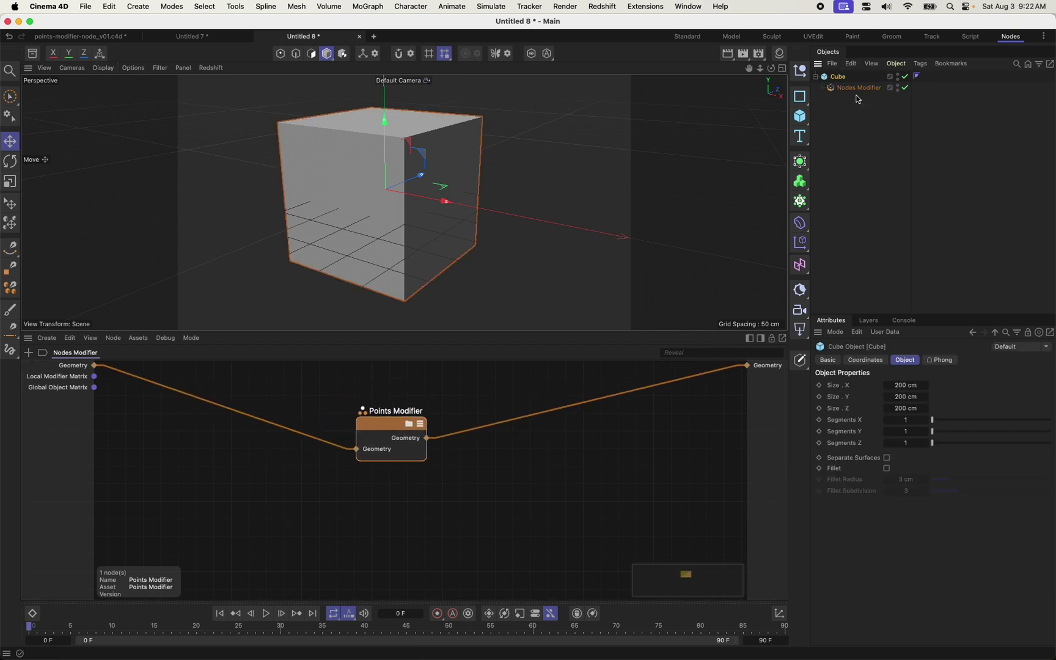
pyautogui.click(912, 419)
pyautogui.write('20')
pyautogui.press('Tab')
pyautogui.write('20')
pyautogui.press('Tab')
pyautogui.write('20')
pyautogui.press('Return')
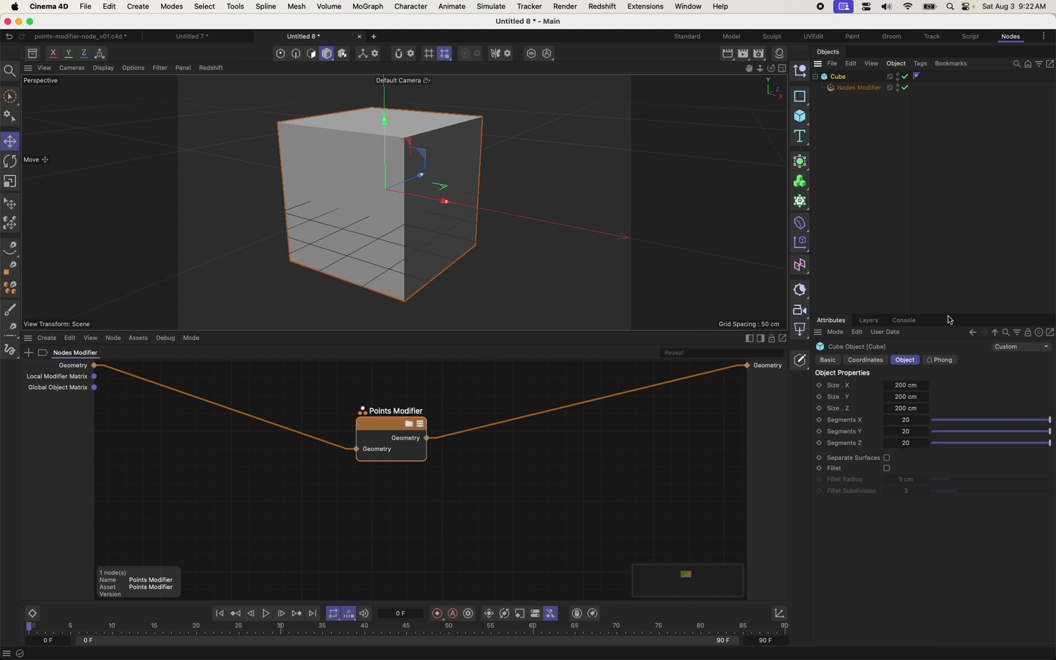
# Set the cube's X and Y sizes to 1 cm.
pyautogui.click(897, 385)
pyautogui.write('1')
pyautogui.press('Tab')
pyautogui.write('1')
pyautogui.press('Tab')
pyautogui.write('1')
pyautogui.press('Return')
# Set the cube's size to 2 cm in X, Y and Z and frame it in the viewport.
pyautogui.click(914, 386)
pyautogui.write('2')
pyautogui.press('Tab')
pyautogui.write('2')
pyautogui.press('Tab')
pyautogui.write('2')
pyautogui.press('Tab')
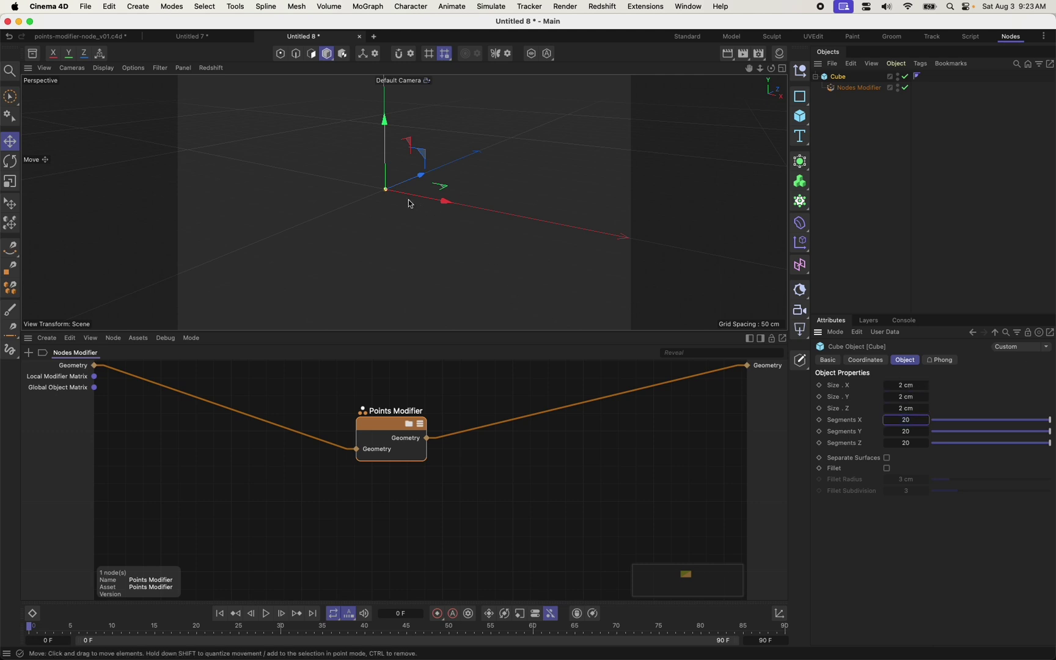
pyautogui.press('h')
pyautogui.keyDown('alt'); pyautogui.moveTo(428, 191); pyautogui.dragTo(417, 196); pyautogui.keyUp('alt')
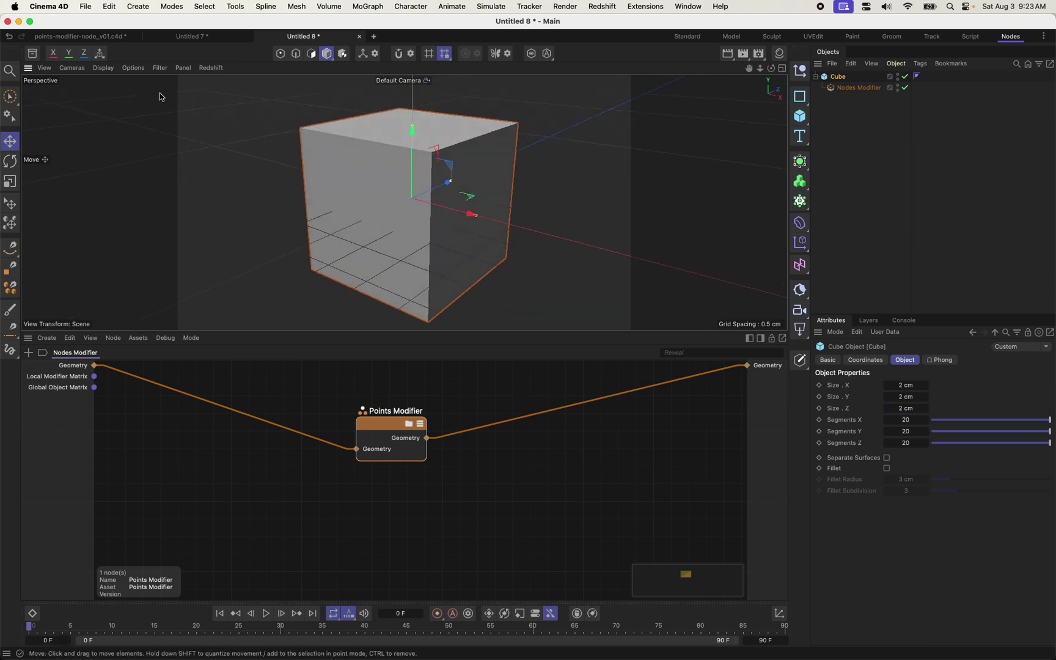
# Display the cube in Gouraud Shading (Lines) to check its segments, and return the viewport to Gouraud Shading.
pyautogui.click(113, 68)
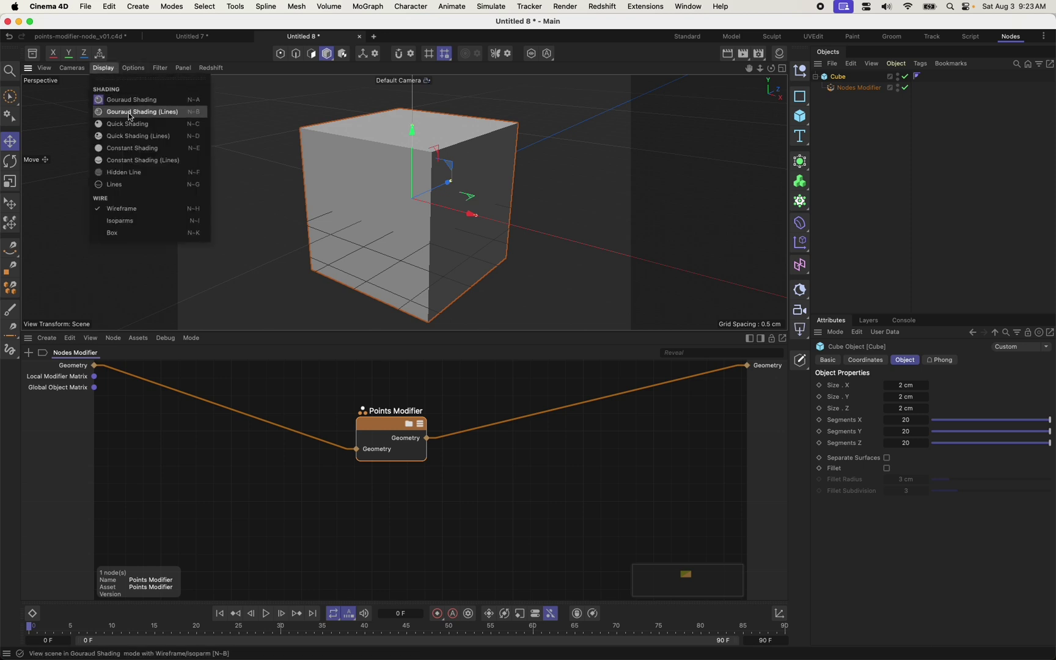
pyautogui.click(132, 112)
pyautogui.click(103, 68)
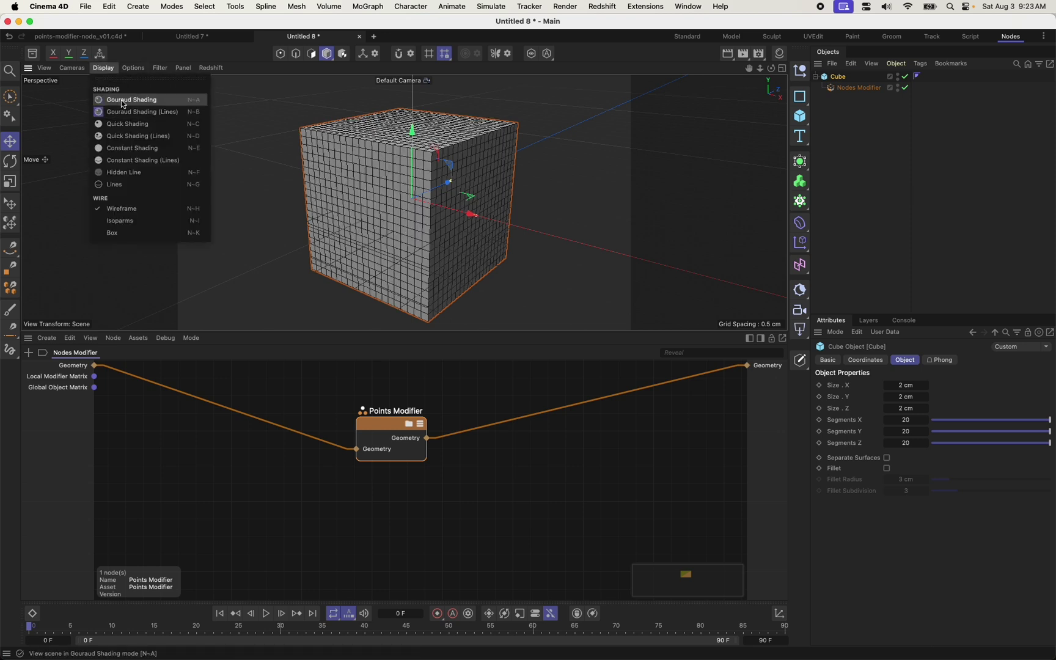
pyautogui.click(124, 101)
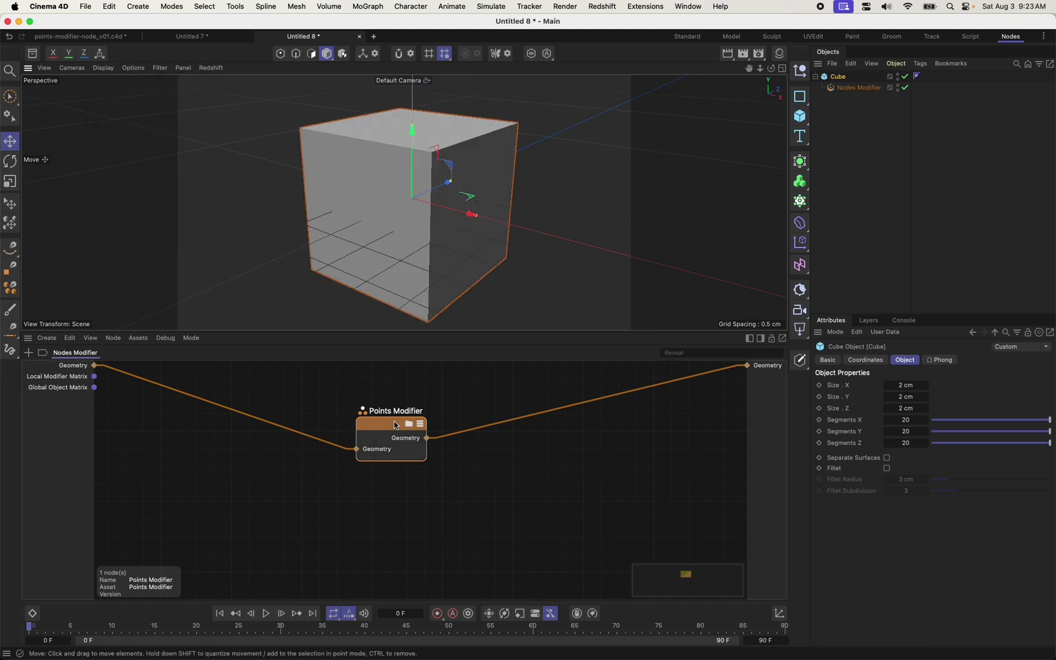
# Enter the Points Modifier node's inner graph and connect its incoming Position directly to the Point Position output.
pyautogui.moveTo(391, 424); pyautogui.dragTo(423, 456)
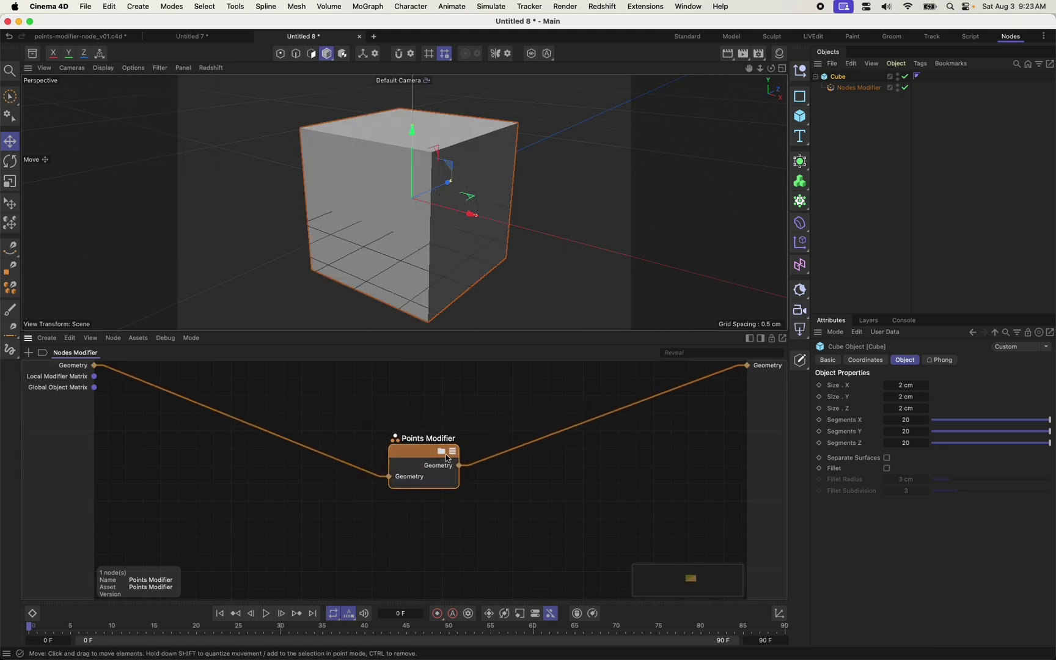
pyautogui.click(441, 452)
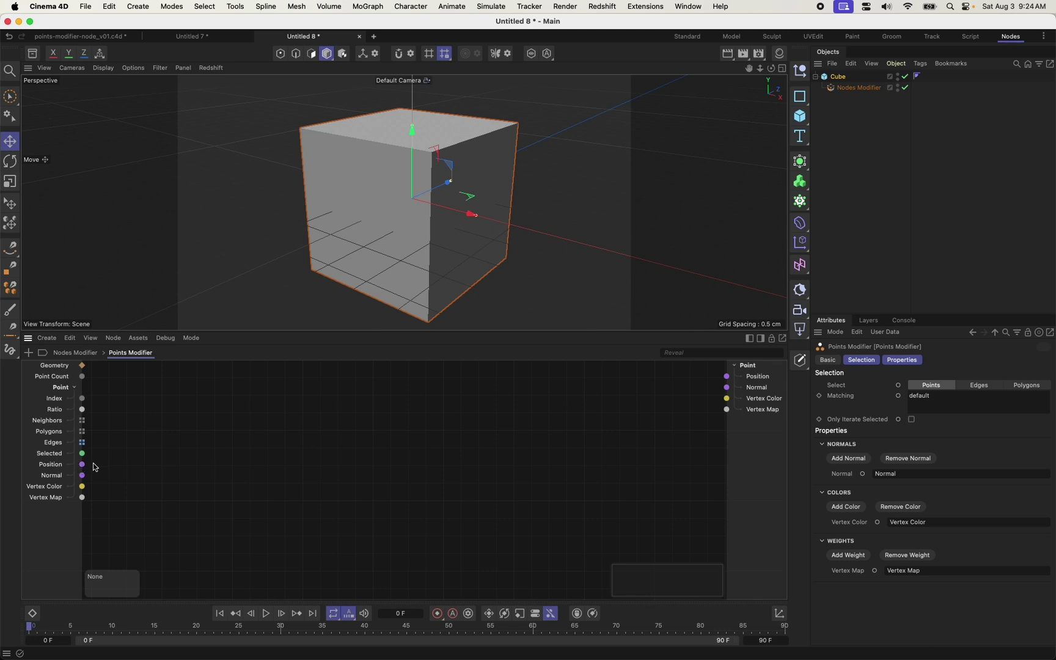
pyautogui.moveTo(82, 465); pyautogui.dragTo(726, 376)
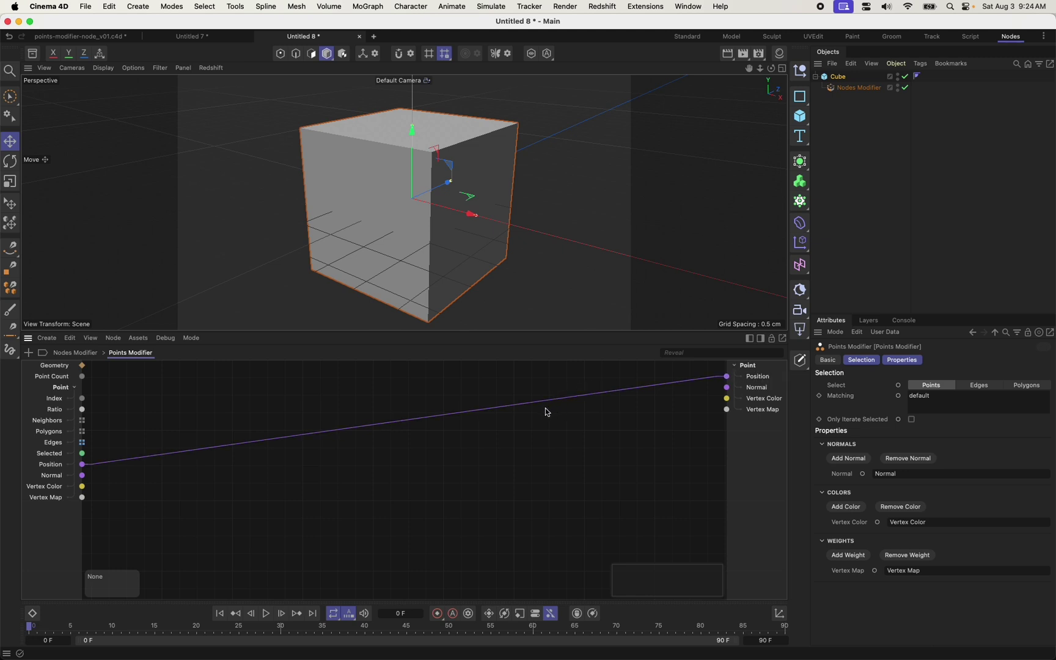
# Insert an Arithmetic (Add) node into the Position connection.
pyautogui.doubleClick(421, 469)
pyautogui.write('add')
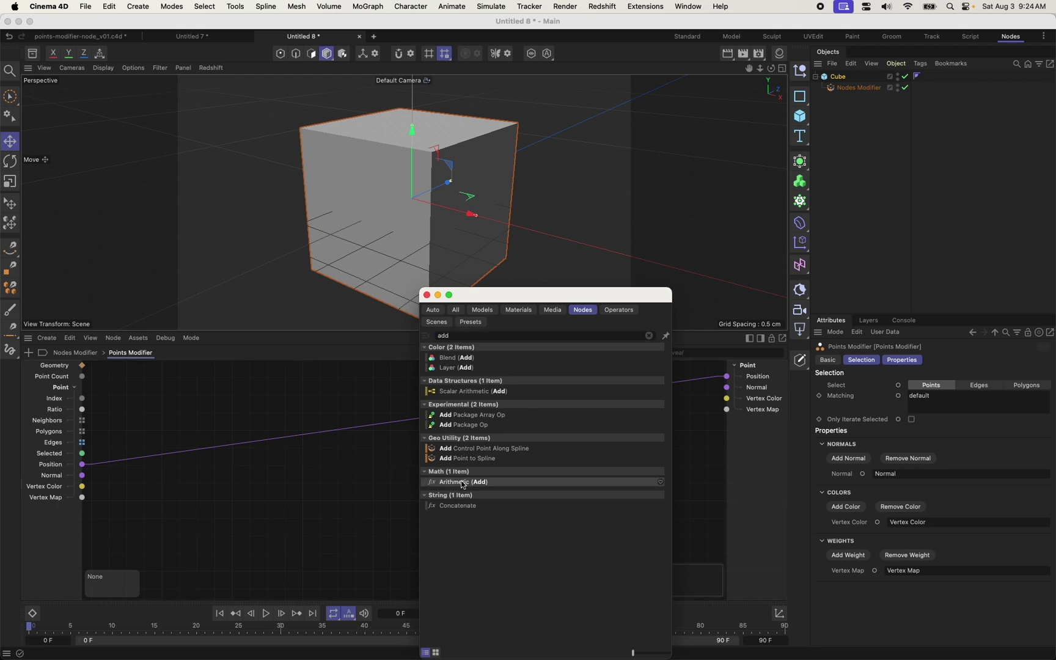
pyautogui.moveTo(462, 483); pyautogui.dragTo(420, 435)
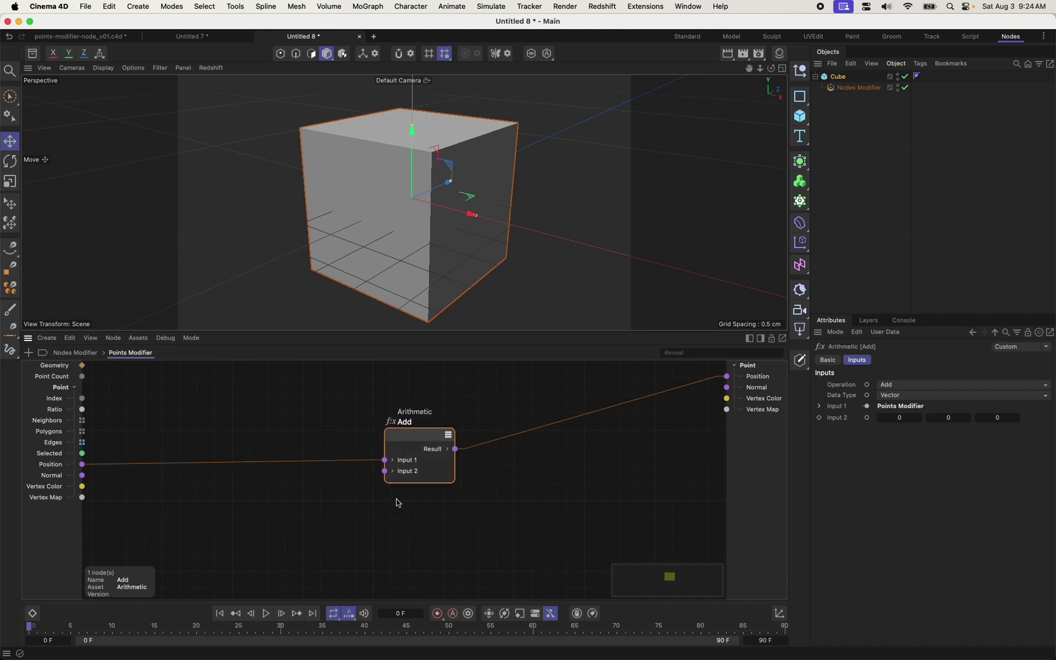
# Offset the cube's points by setting the X and Y of the Add node's Input 2 to 1.
pyautogui.click(920, 418)
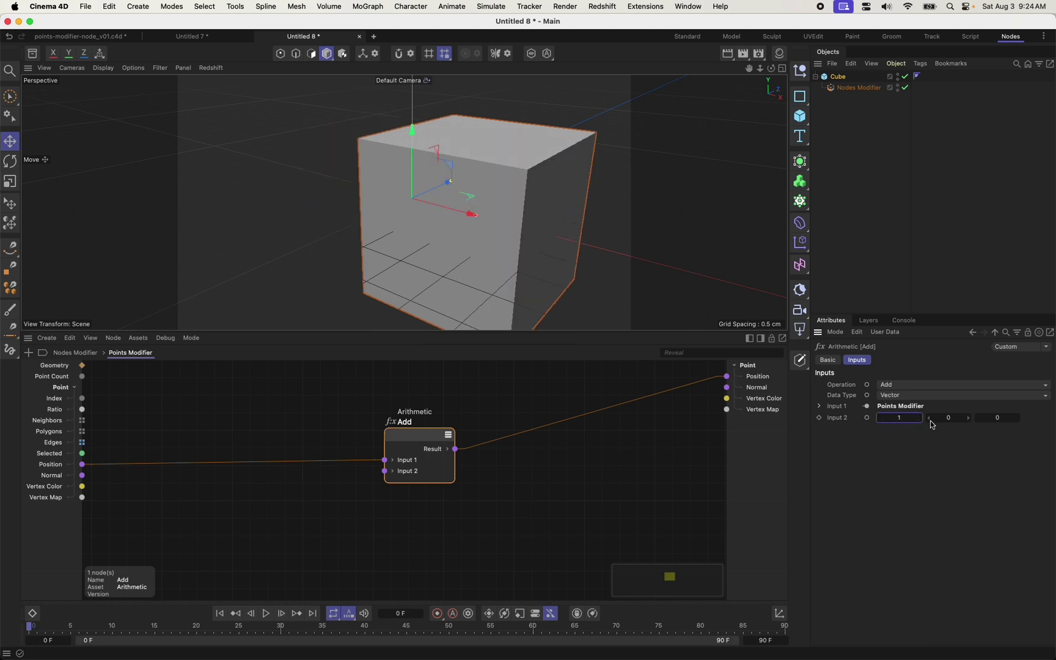
pyautogui.click(969, 419)
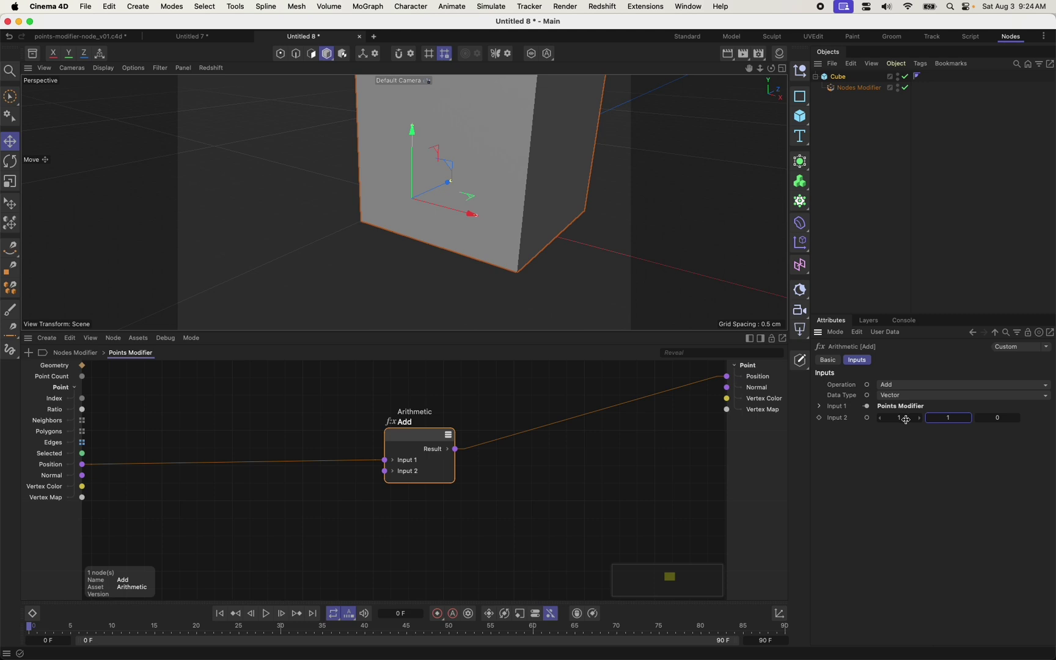
pyautogui.moveTo(906, 420); pyautogui.dragTo(931, 423)
pyautogui.click(493, 444)
pyautogui.moveTo(452, 442)
pyautogui.mouseDown()
pyautogui.moveTo(435, 459)
pyautogui.moveTo(447, 453)
pyautogui.mouseUp()
# Reset the X and Y of the Add node's Input 2 to 0.
pyautogui.click(895, 419)
pyautogui.write('0')
pyautogui.press('Tab')
pyautogui.write('0')
pyautogui.press('Return')
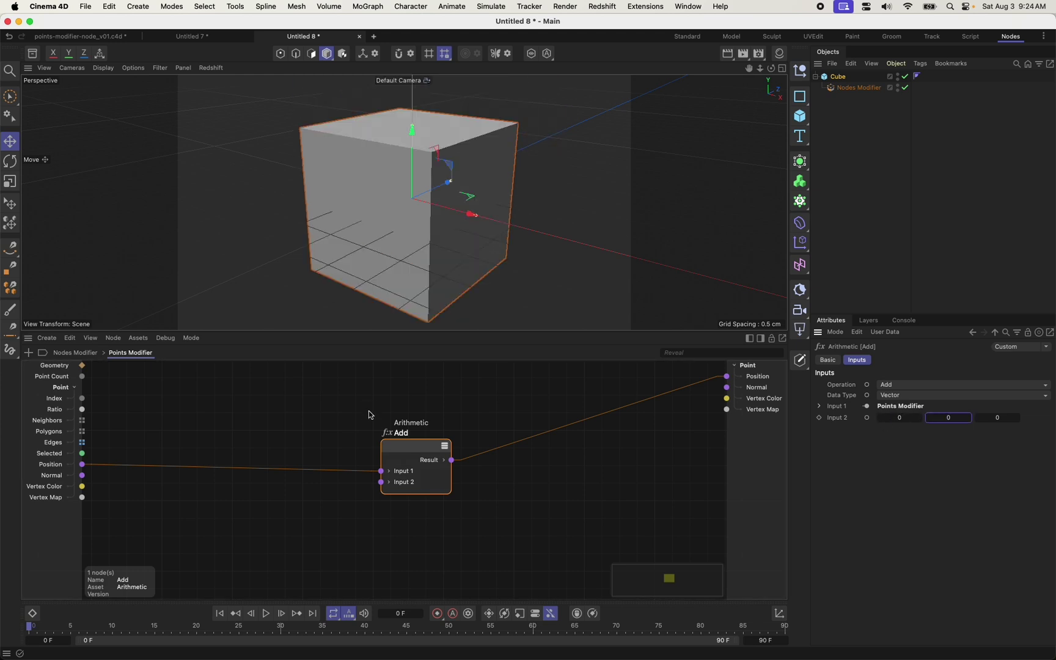
# Connect the point Normal to the Add node's Input 2 and inspect the deformed cube from several sides.
pyautogui.moveTo(420, 463); pyautogui.dragTo(343, 436)
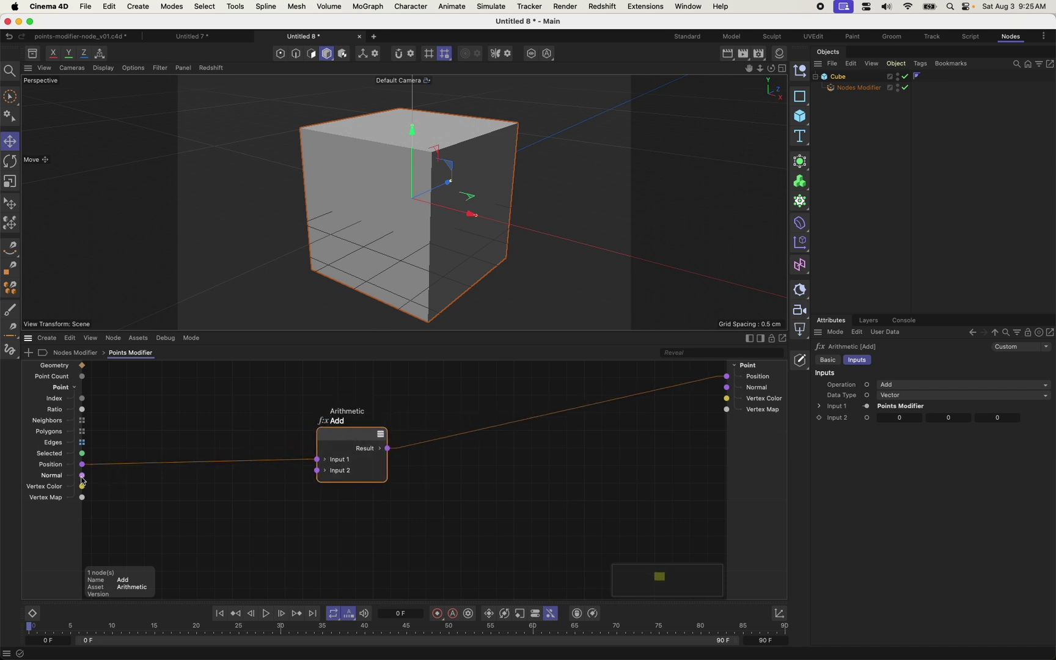
pyautogui.moveTo(83, 476); pyautogui.dragTo(314, 472)
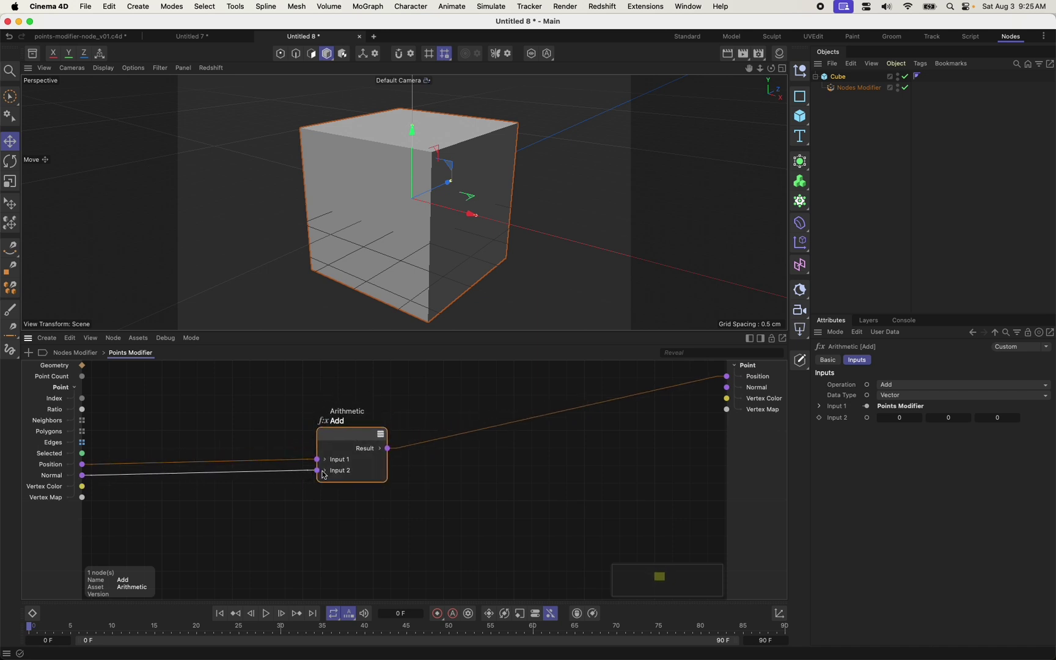
pyautogui.scroll(-5, 401, 222)
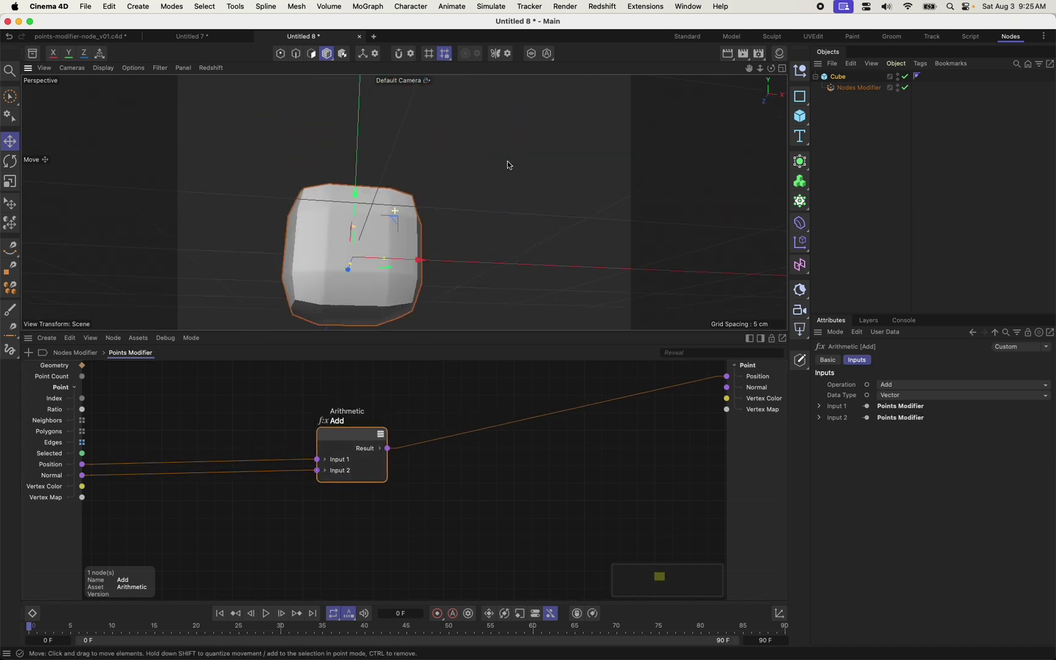
pyautogui.keyDown('alt'); pyautogui.moveTo(518, 164); pyautogui.dragTo(422, 195); pyautogui.keyUp('alt')
pyautogui.scroll(5, 442, 206)
pyautogui.keyDown('alt'); pyautogui.moveTo(390, 277); pyautogui.dragTo(433, 215); pyautogui.keyUp('alt')
pyautogui.keyDown('alt'); pyautogui.moveTo(431, 213); pyautogui.dragTo(409, 216, button='right'); pyautogui.keyUp('alt')
pyautogui.keyDown('alt'); pyautogui.moveTo(409, 216); pyautogui.dragTo(410, 247, button='middle'); pyautogui.keyUp('alt')
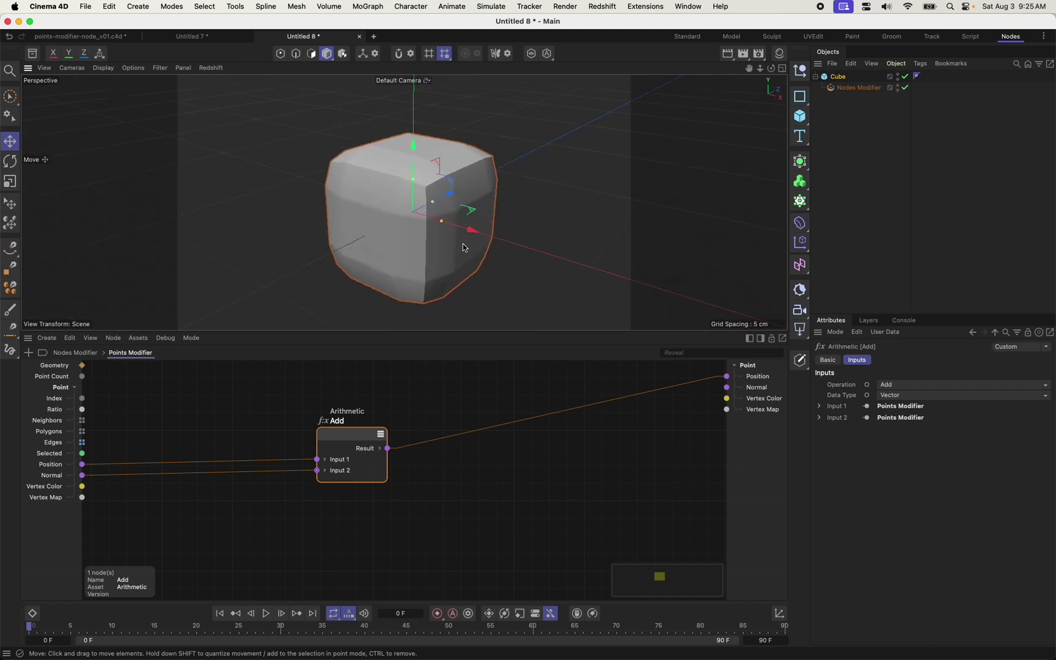
# Delete the Add node and the remaining Position connection.
pyautogui.moveTo(356, 438); pyautogui.dragTo(274, 437)
pyautogui.press('Delete')
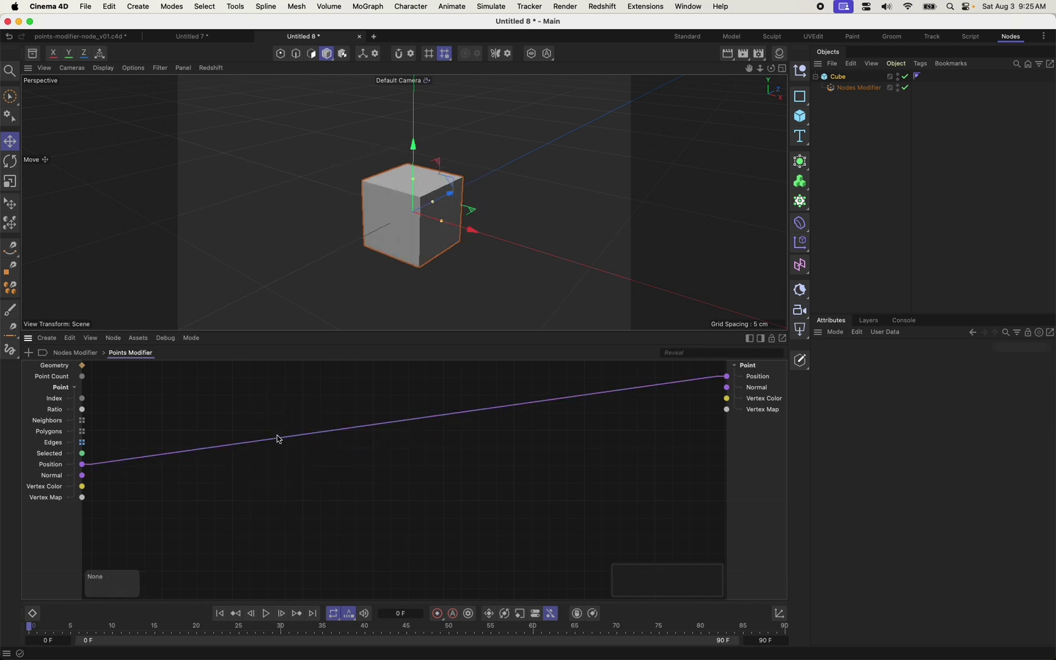
pyautogui.click(332, 430)
pyautogui.press('Delete')
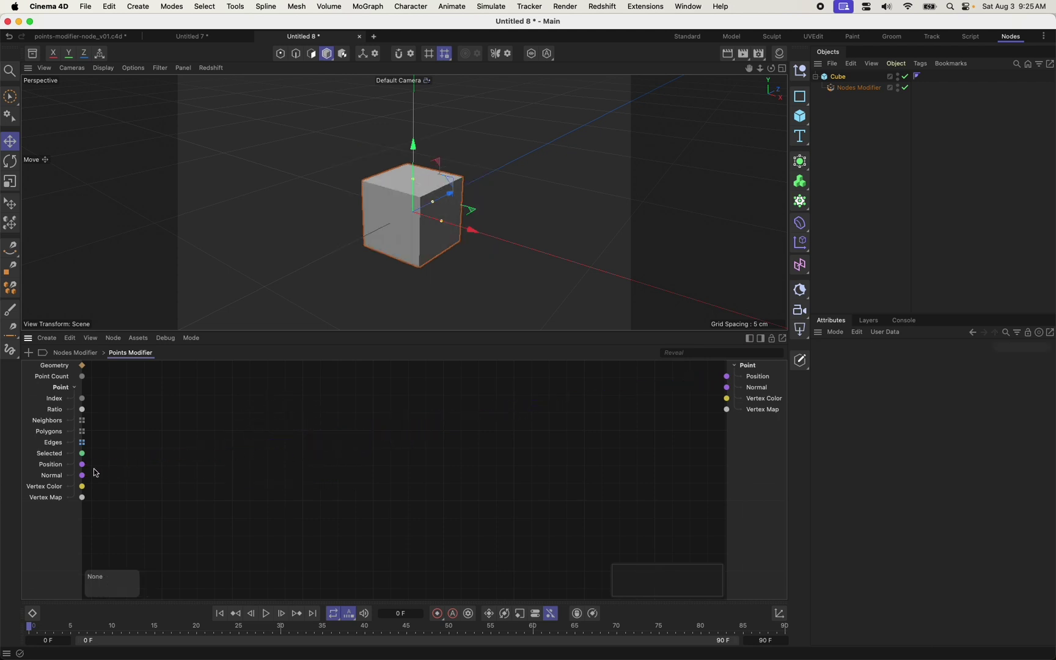
# Connect Normal to the Vertex Color output, select the cube's Vertex Color tag and inspect the colours around the cube.
pyautogui.moveTo(82, 476); pyautogui.dragTo(727, 399)
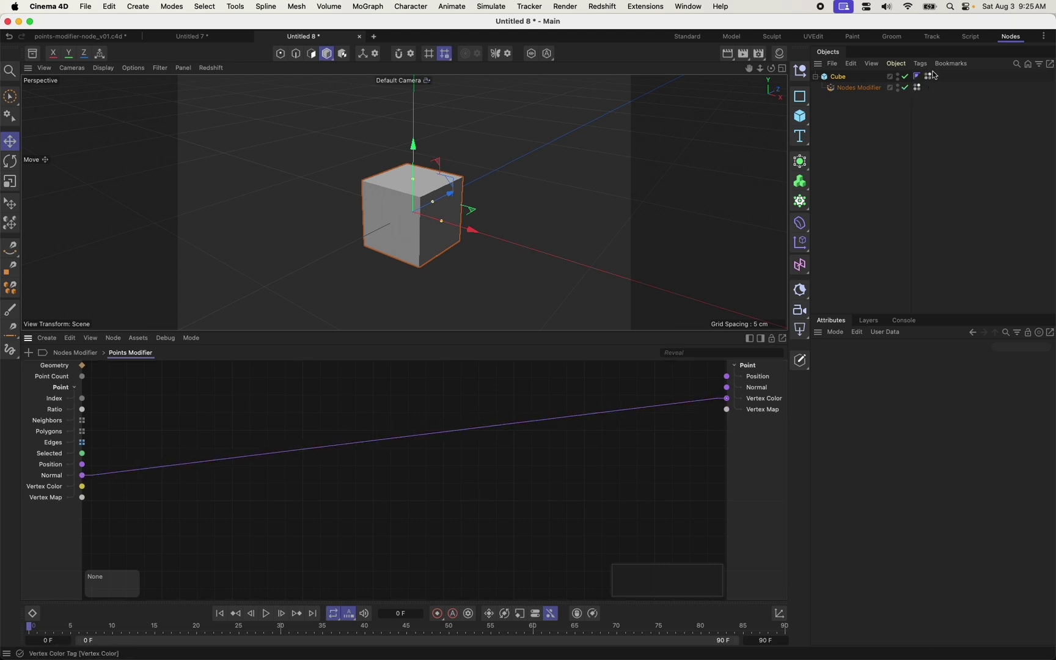
pyautogui.click(930, 76)
pyautogui.scroll(5, 455, 197)
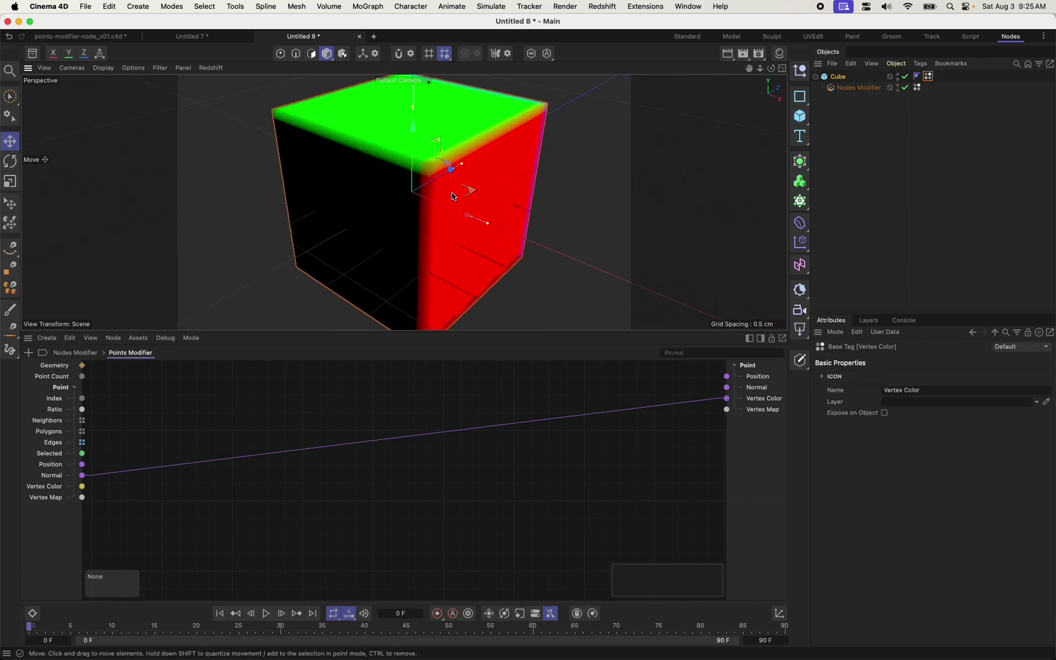
pyautogui.moveTo(511, 174)
pyautogui.keyDown('alt'); pyautogui.mouseDown(button='right')
pyautogui.moveTo(433, 170)
pyautogui.moveTo(480, 165)
pyautogui.mouseUp(button='right'); pyautogui.keyUp('alt')
pyautogui.moveTo(476, 162)
pyautogui.keyDown('alt'); pyautogui.mouseDown()
pyautogui.moveTo(294, 131)
pyautogui.moveTo(270, 108)
pyautogui.moveTo(568, 103)
pyautogui.moveTo(572, 90)
pyautogui.moveTo(591, 129)
pyautogui.moveTo(543, 85)
pyautogui.moveTo(551, 187)
pyautogui.moveTo(534, 282)
pyautogui.moveTo(458, 254)
pyautogui.moveTo(389, 156)
pyautogui.moveTo(437, 168)
pyautogui.mouseUp(); pyautogui.keyUp('alt')
pyautogui.scroll(2, 436, 169)
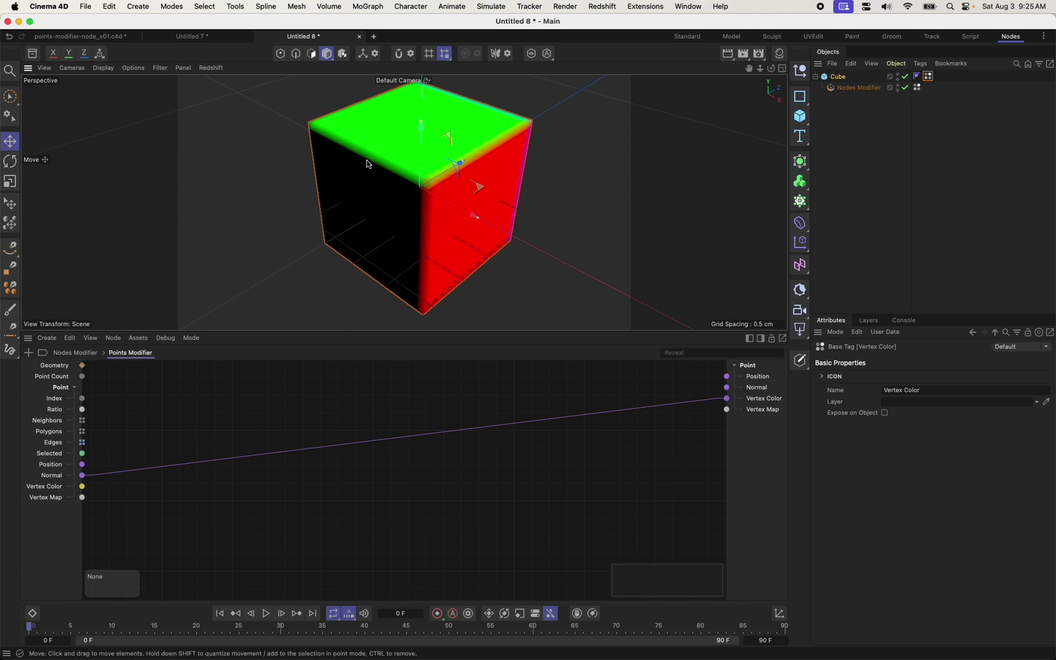
pyautogui.moveTo(502, 242)
pyautogui.keyDown('alt'); pyautogui.mouseDown()
pyautogui.moveTo(490, 217)
pyautogui.moveTo(504, 239)
pyautogui.mouseUp(); pyautogui.keyUp('alt')
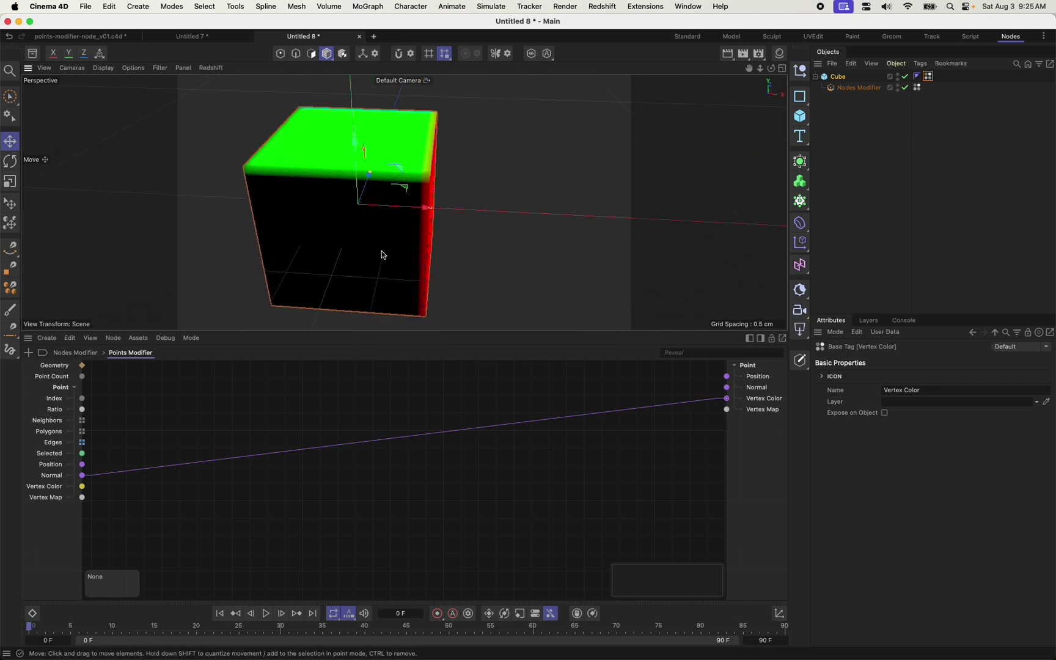
pyautogui.keyDown('alt'); pyautogui.moveTo(384, 255); pyautogui.dragTo(313, 223); pyautogui.keyUp('alt')
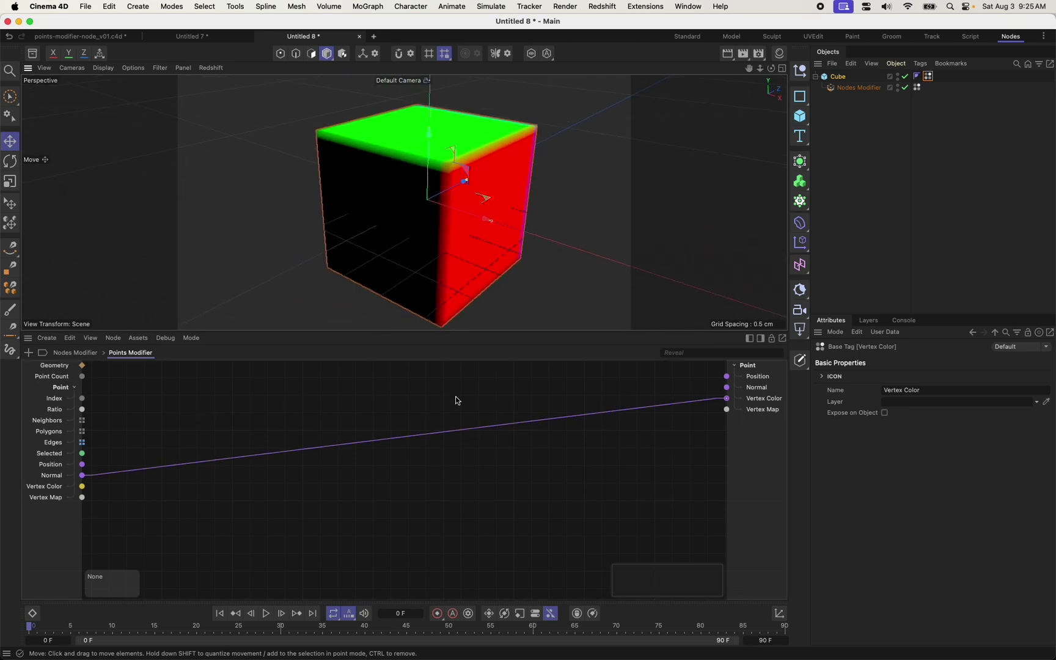
pyautogui.moveTo(472, 135)
pyautogui.keyDown('alt'); pyautogui.mouseDown()
pyautogui.moveTo(468, 161)
pyautogui.moveTo(467, 143)
pyautogui.mouseUp(); pyautogui.keyUp('alt')
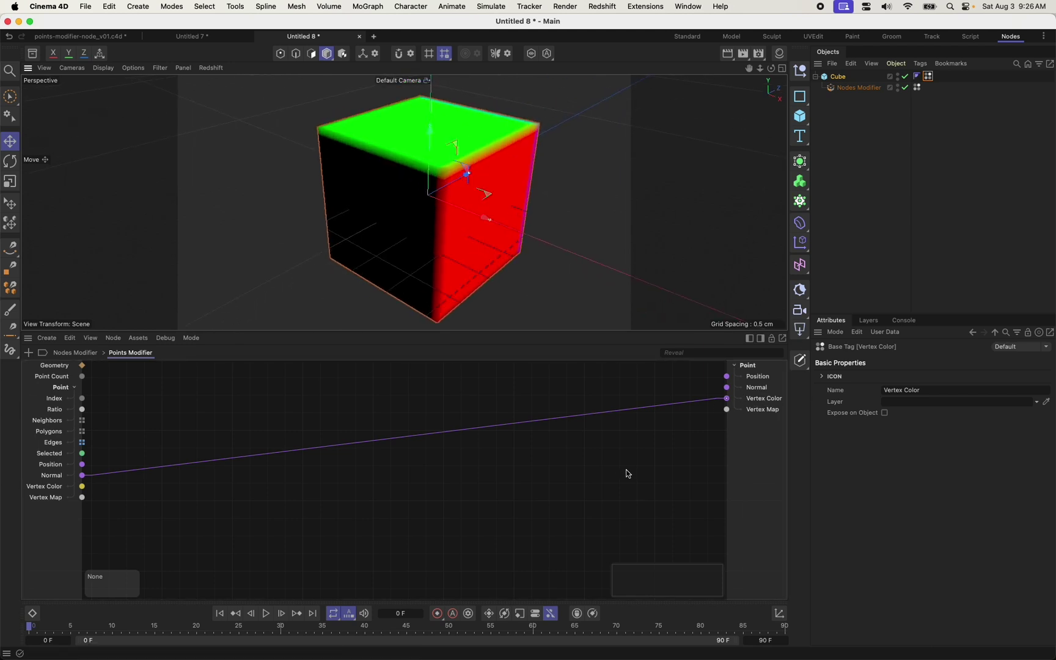
# Insert a Range Mapper node into the connection between Normal and Vertex Color.
pyautogui.doubleClick(360, 486)
pyautogui.write('range ma')
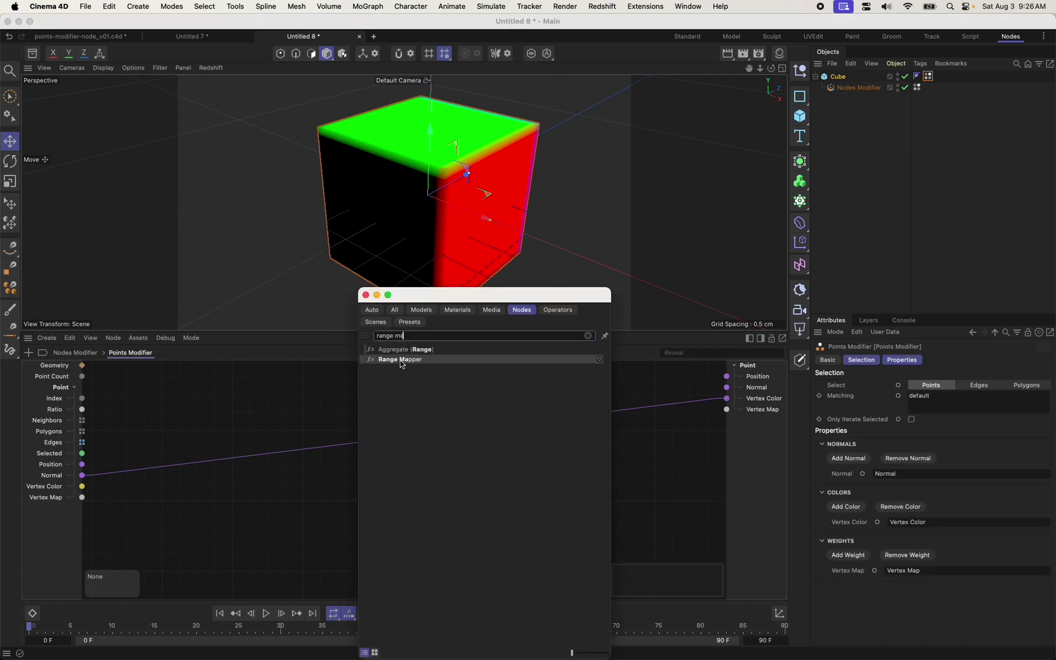
pyautogui.moveTo(401, 360); pyautogui.dragTo(393, 447)
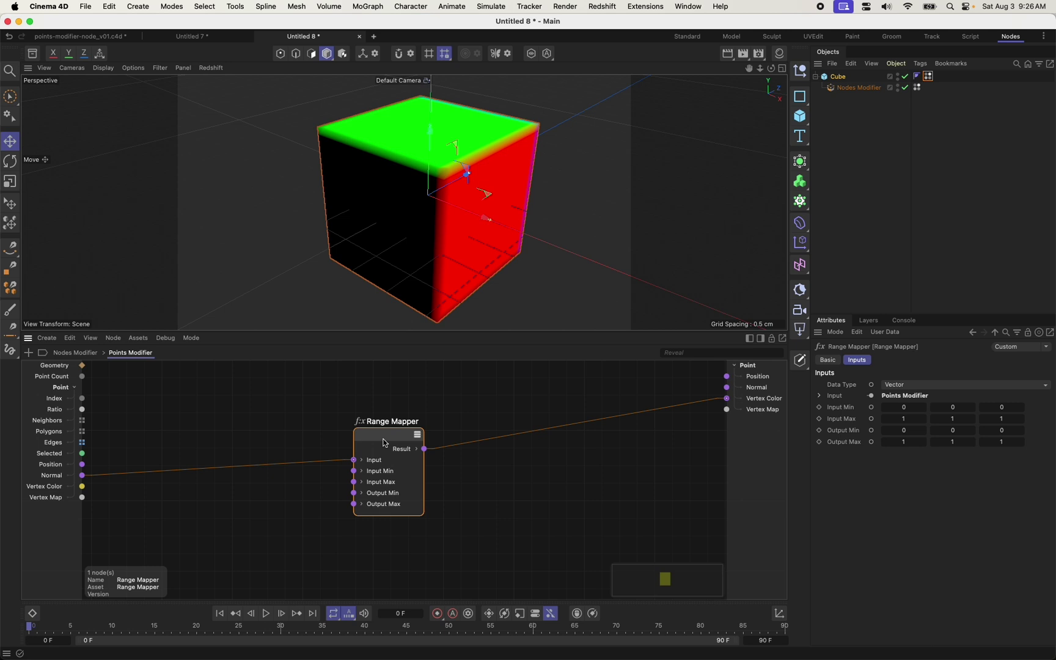
# Set the Range Mapper's Input Min to -1, -1, -1 and view the remapped colours on the cube.
pyautogui.click(909, 409)
pyautogui.write('-1')
pyautogui.press('Tab')
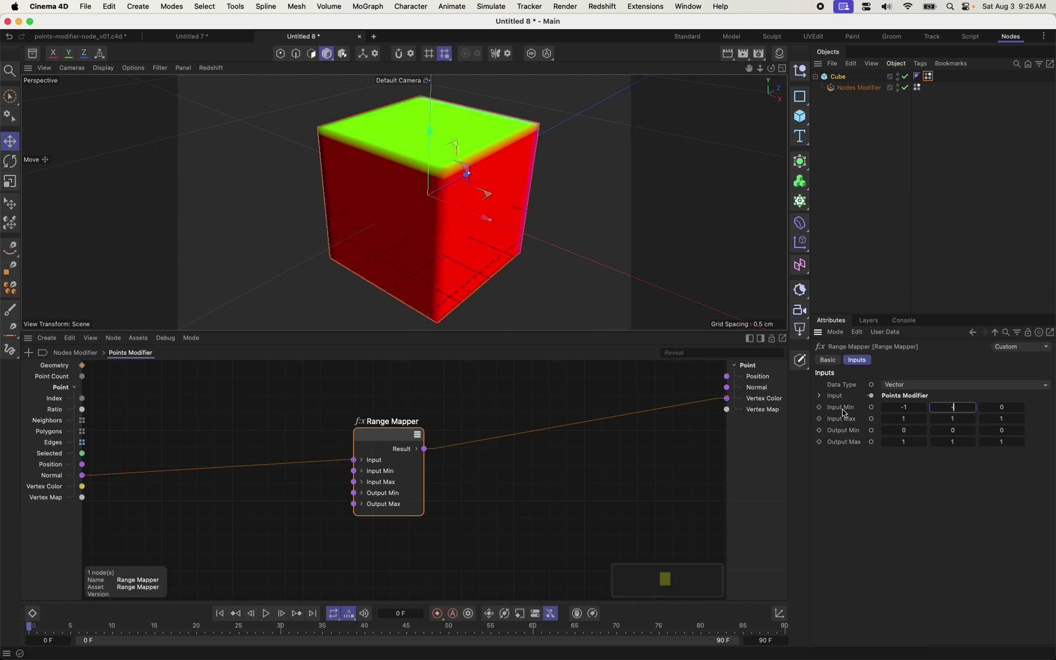
pyautogui.write('-1')
pyautogui.press('Tab')
pyautogui.write('-1')
pyautogui.press('Return')
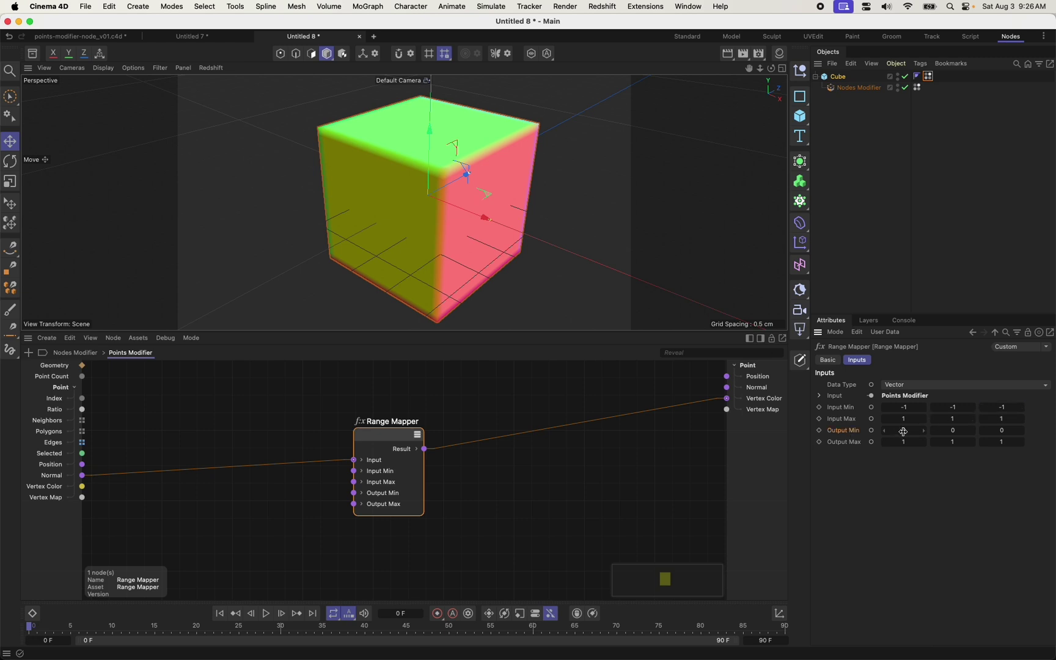
pyautogui.keyDown('alt'); pyautogui.moveTo(498, 281); pyautogui.dragTo(332, 182); pyautogui.keyUp('alt')
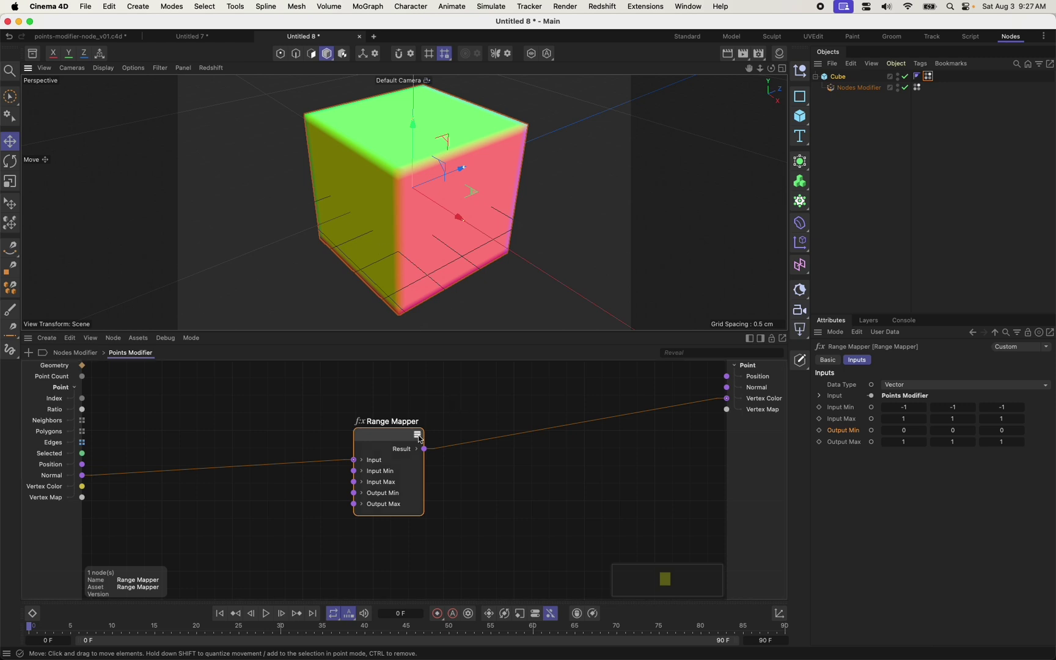
# Delete the Range Mapper and add an unconnected Arithmetic (Add) node with its Data Type set to Vector.
pyautogui.press('Delete')
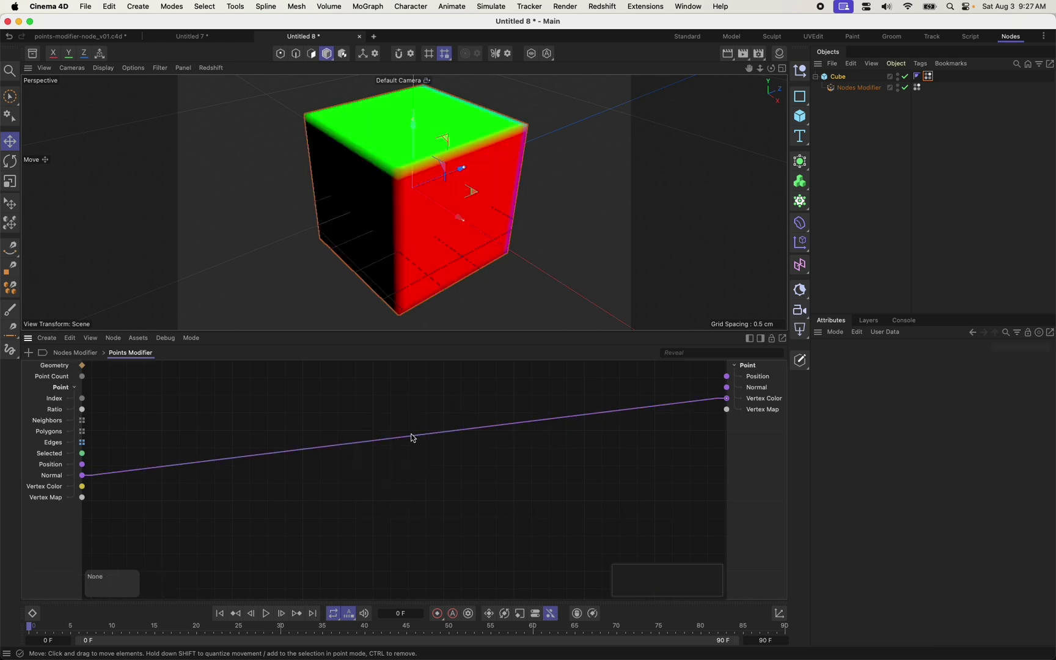
pyautogui.click(56, 468)
pyautogui.doubleClick(216, 428)
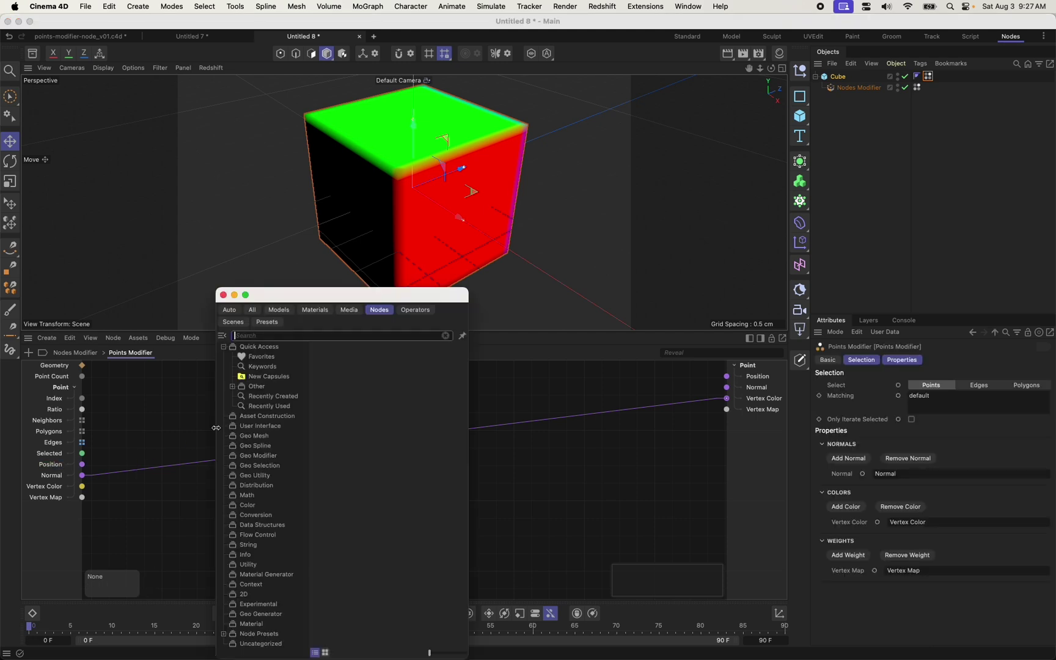
pyautogui.write('add')
pyautogui.moveTo(294, 485); pyautogui.dragTo(212, 419)
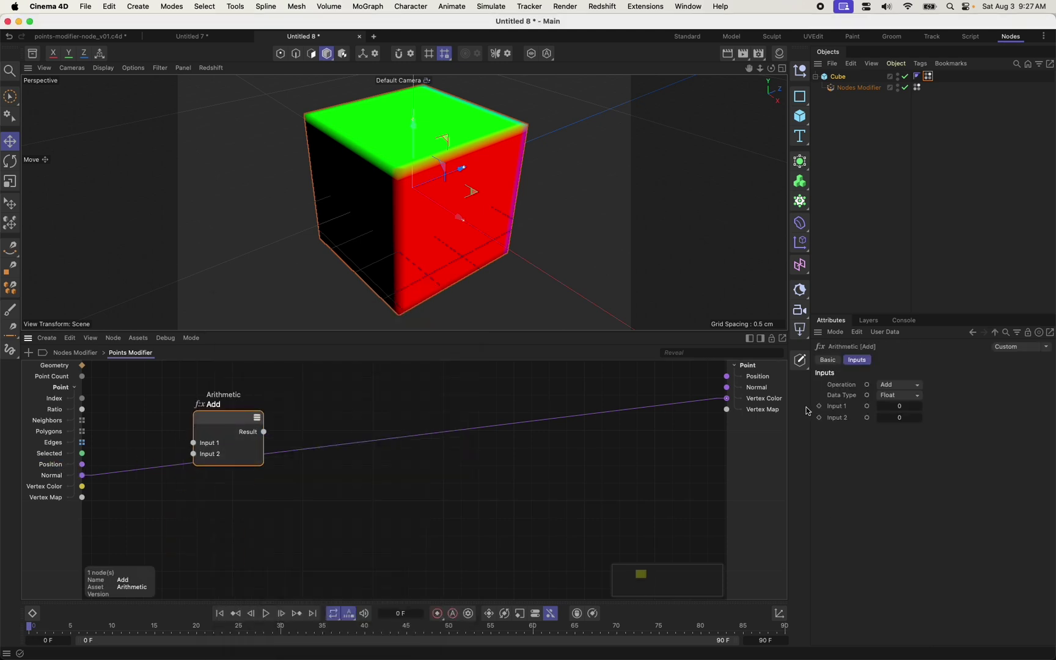
pyautogui.click(892, 396)
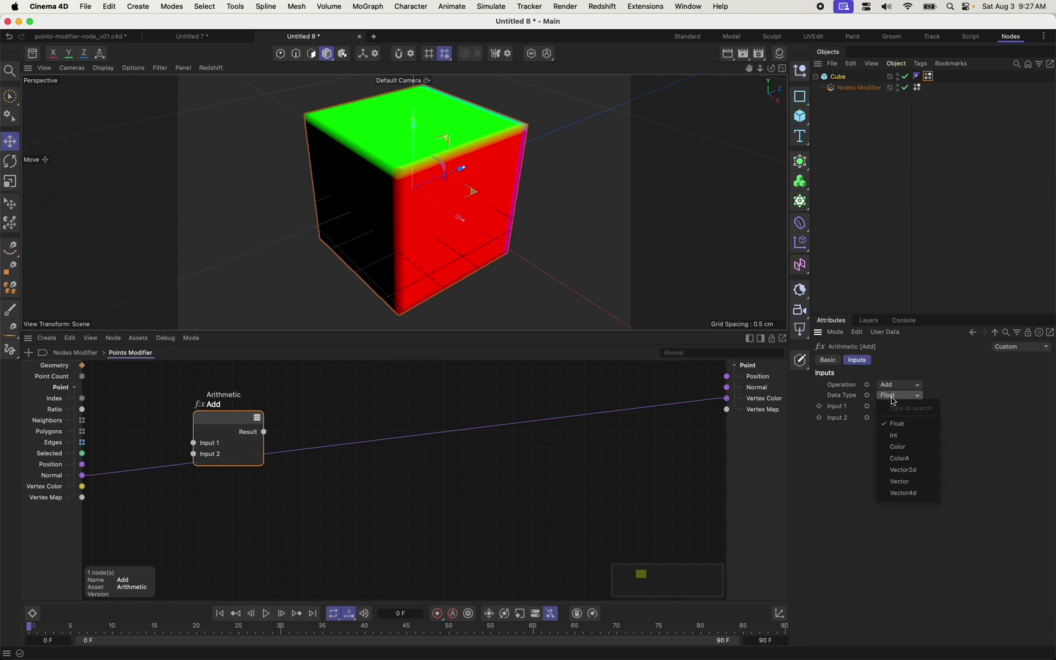
pyautogui.click(902, 471)
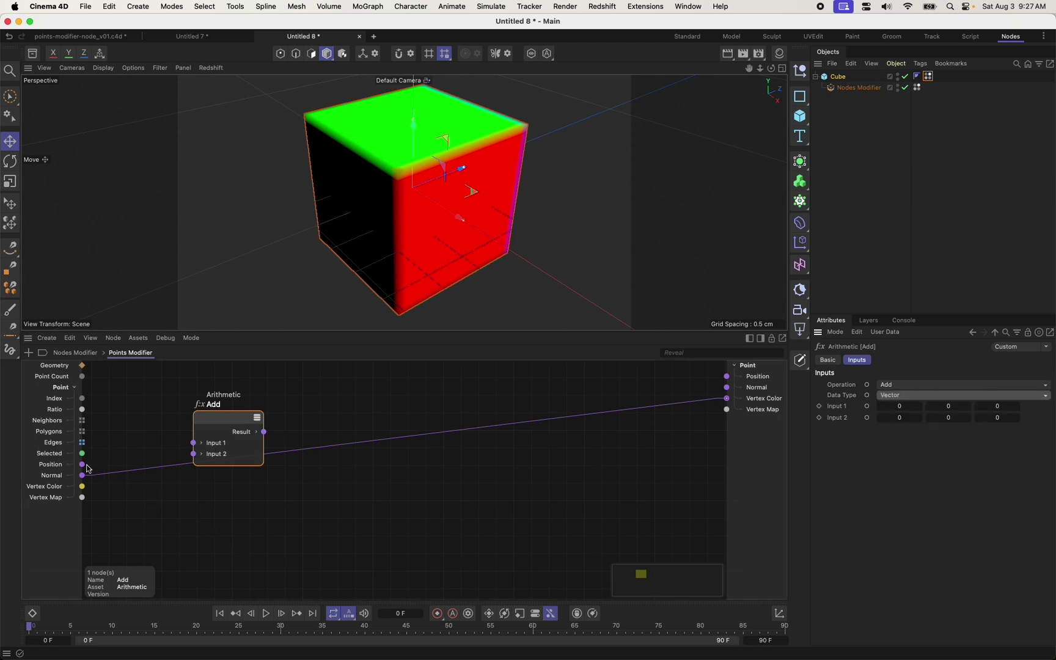
# Add Position and Normal in the Arithmetic node, route its Result to the Point Position output, and drop the Vertex Color connection.
pyautogui.moveTo(89, 469); pyautogui.dragTo(196, 446)
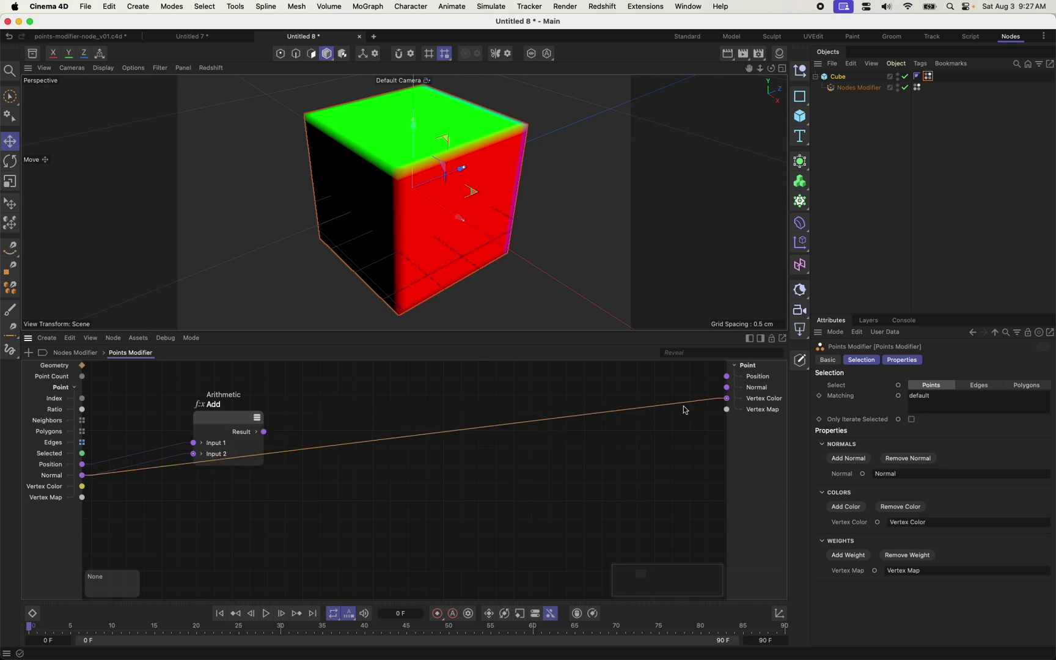
pyautogui.moveTo(725, 399)
pyautogui.mouseDown()
pyautogui.moveTo(231, 445)
pyautogui.moveTo(726, 376)
pyautogui.mouseUp()
pyautogui.moveTo(225, 420); pyautogui.dragTo(452, 436)
pyautogui.scroll(-5, 393, 194)
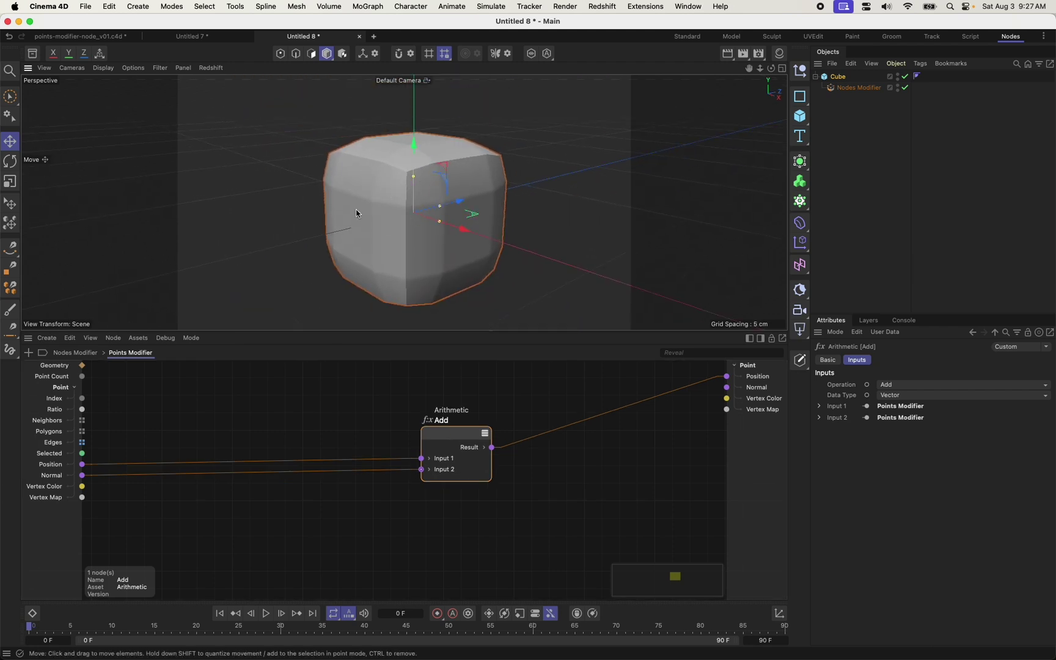
# Insert a Scale node between the Normal output and the Arithmetic node's Input 2, and raise its Input 2 factor.
pyautogui.moveTo(397, 217)
pyautogui.keyDown('alt'); pyautogui.mouseDown()
pyautogui.moveTo(514, 143)
pyautogui.moveTo(499, 257)
pyautogui.moveTo(397, 234)
pyautogui.mouseUp(); pyautogui.keyUp('alt')
pyautogui.click(57, 476)
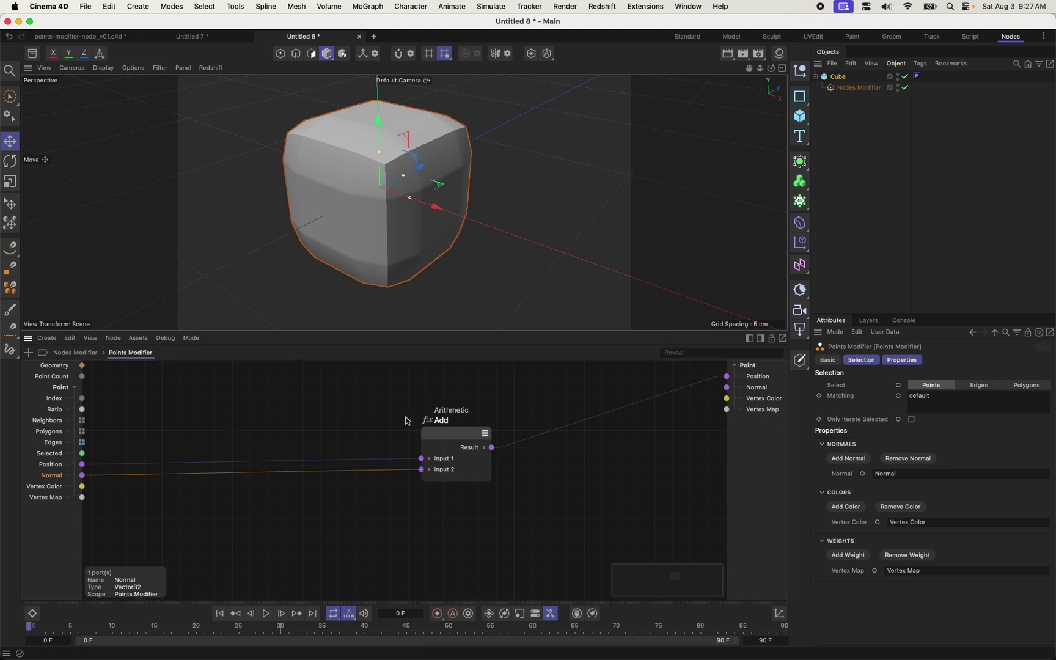
pyautogui.doubleClick(383, 502)
pyautogui.write('scale')
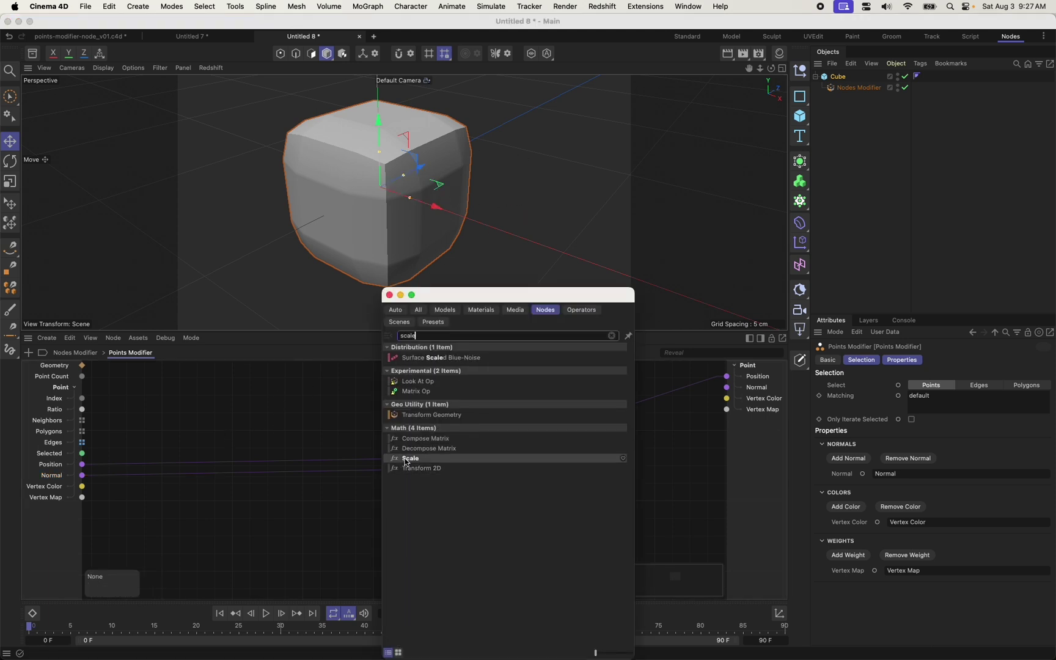
pyautogui.moveTo(404, 460); pyautogui.dragTo(308, 475)
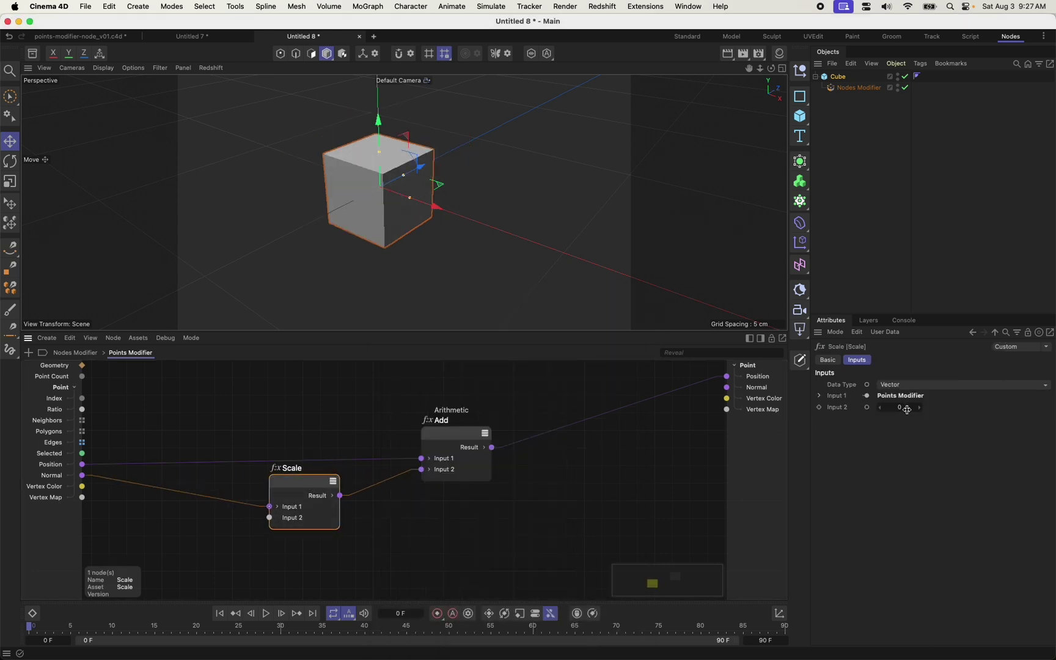
pyautogui.moveTo(904, 408); pyautogui.dragTo(947, 408)
# Move the Arithmetic and Scale nodes closer to the Point output side of the graph.
pyautogui.moveTo(522, 520); pyautogui.dragTo(289, 421)
pyautogui.moveTo(304, 487); pyautogui.dragTo(485, 470)
pyautogui.click(403, 435)
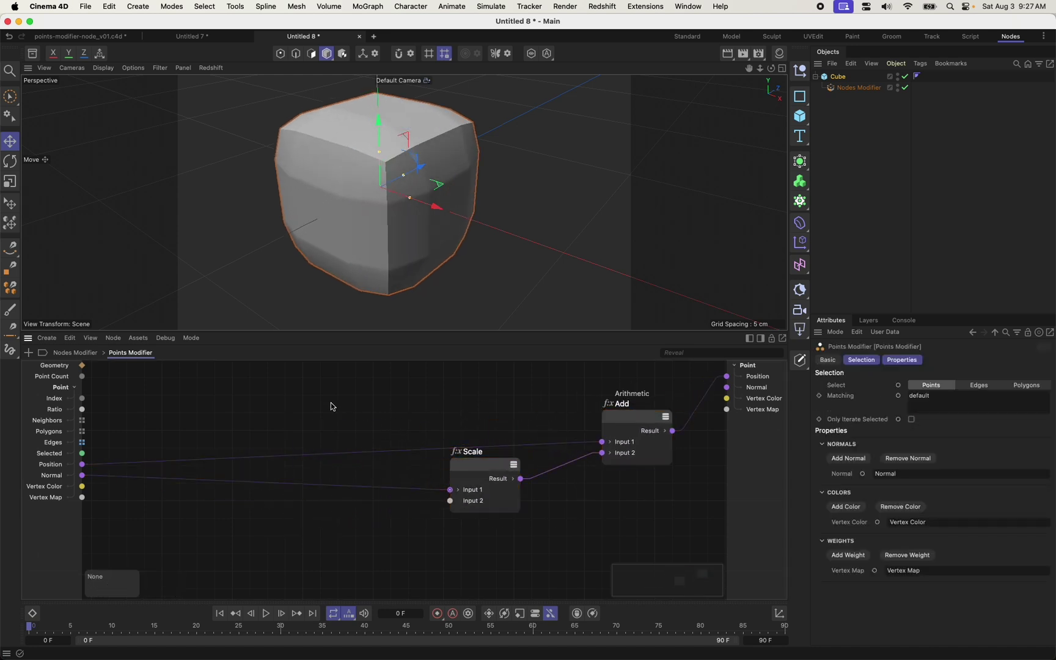
# Add a Sample Noise node, feed it the point Position, and connect its Result to the Scale node's Input 2.
pyautogui.keyDown('alt'); pyautogui.moveTo(401, 276); pyautogui.dragTo(380, 260); pyautogui.keyUp('alt')
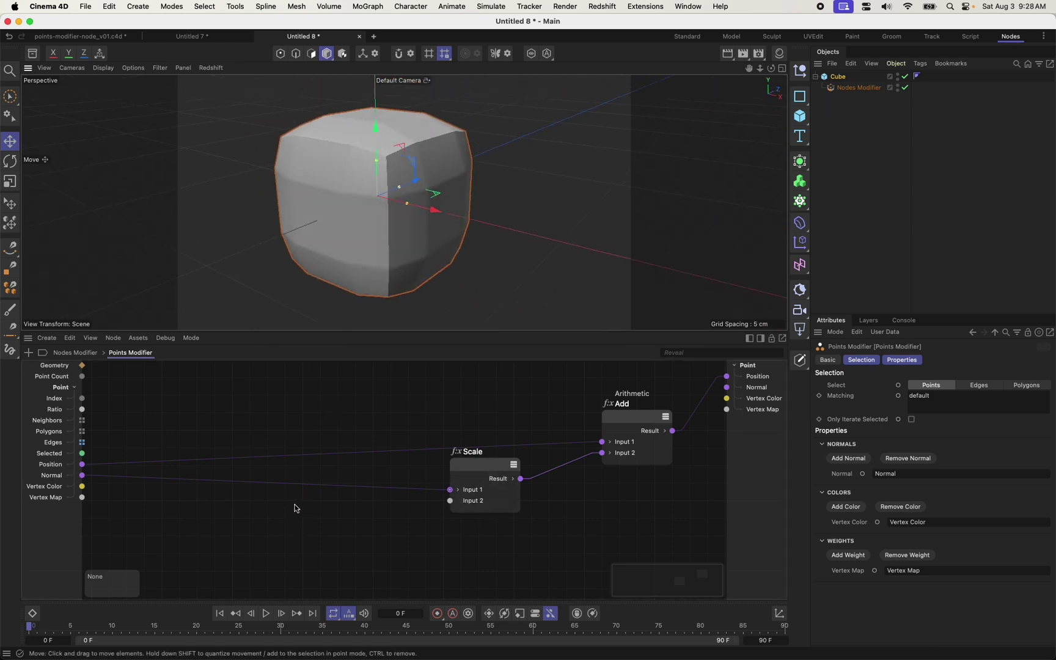
pyautogui.doubleClick(287, 406)
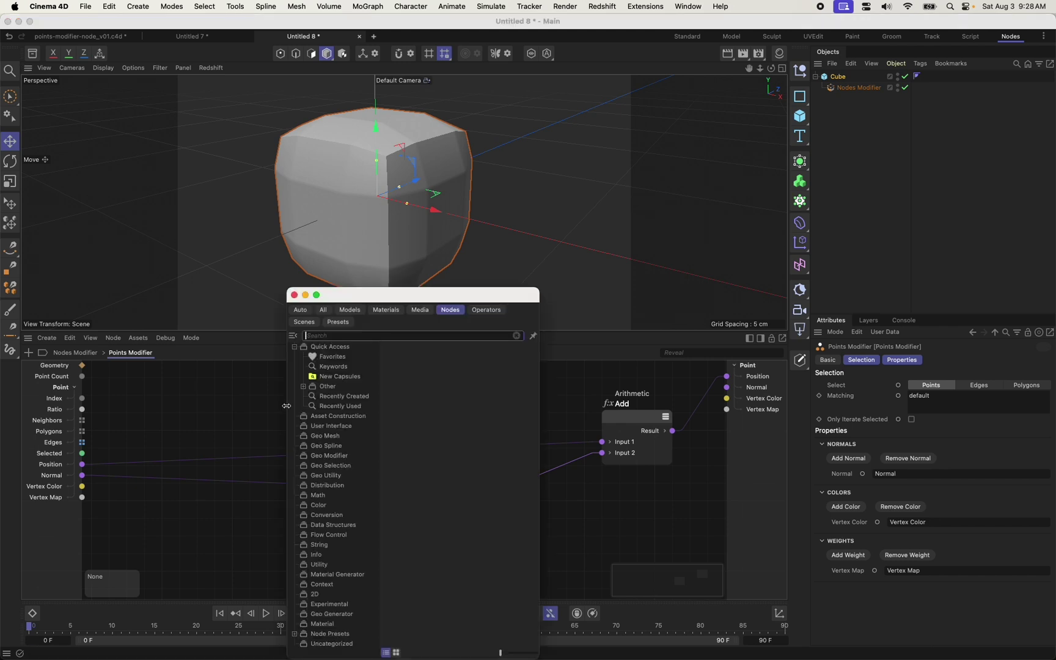
pyautogui.write('sample')
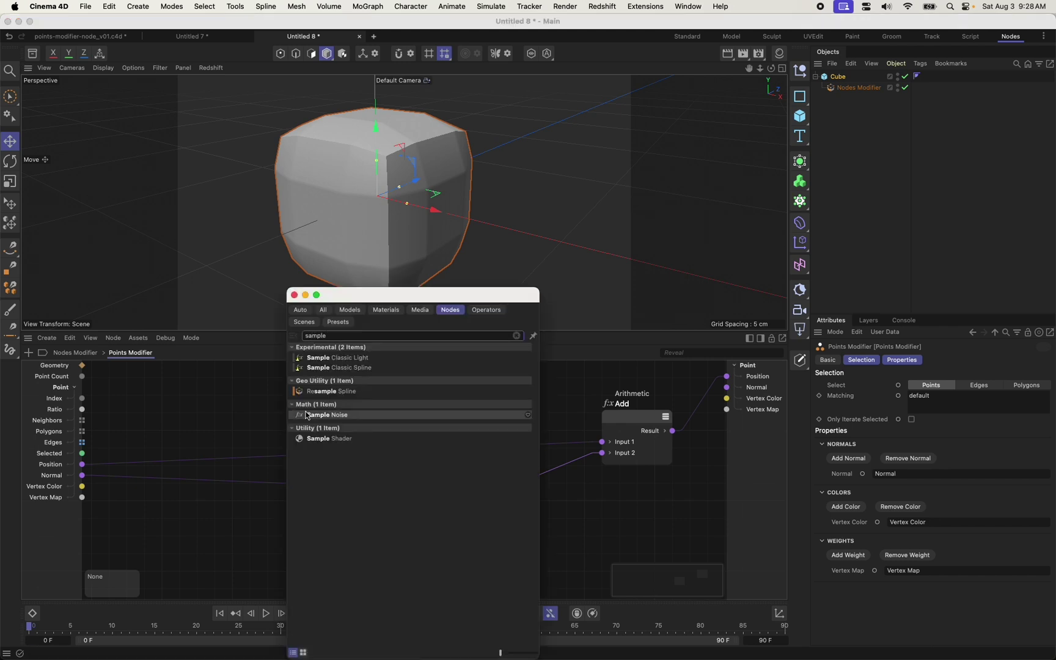
pyautogui.moveTo(327, 415); pyautogui.dragTo(266, 498)
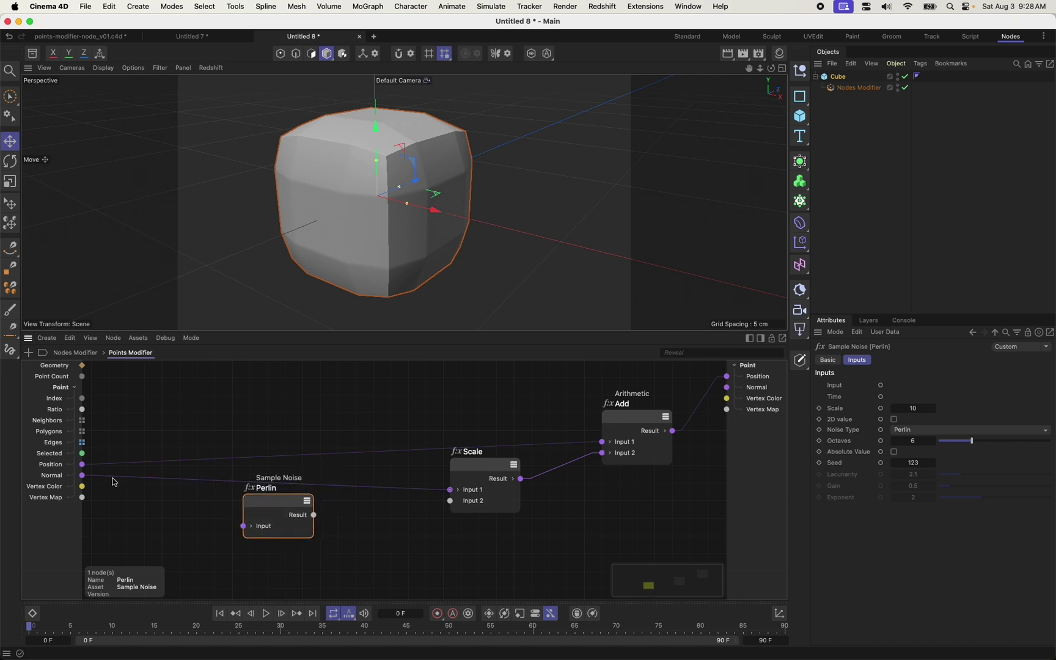
pyautogui.moveTo(133, 487); pyautogui.dragTo(257, 517)
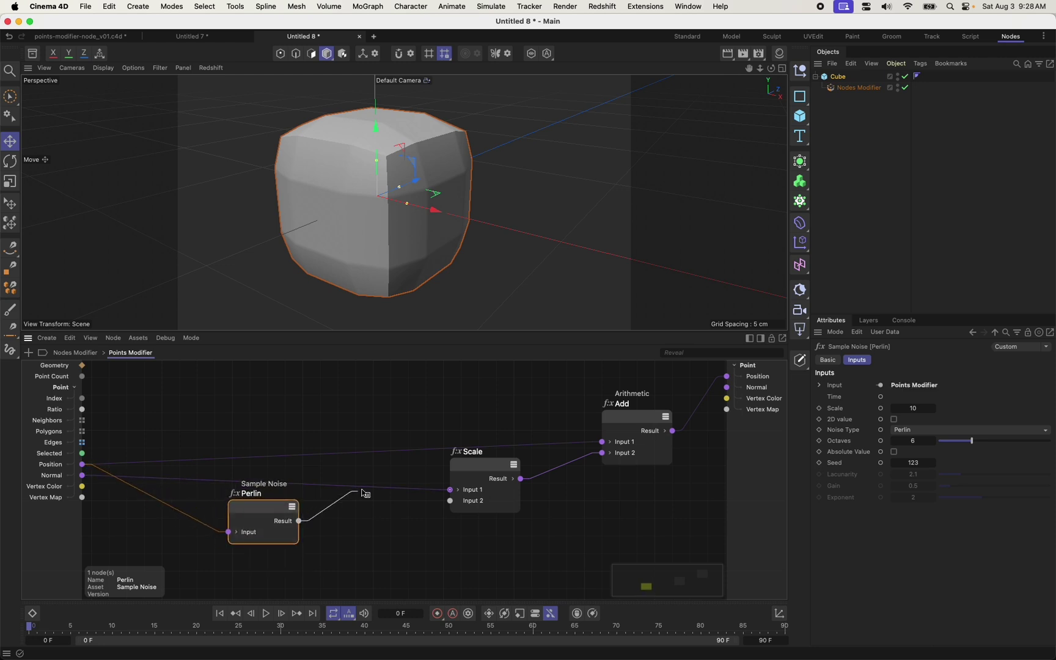
pyautogui.moveTo(375, 491); pyautogui.dragTo(449, 503)
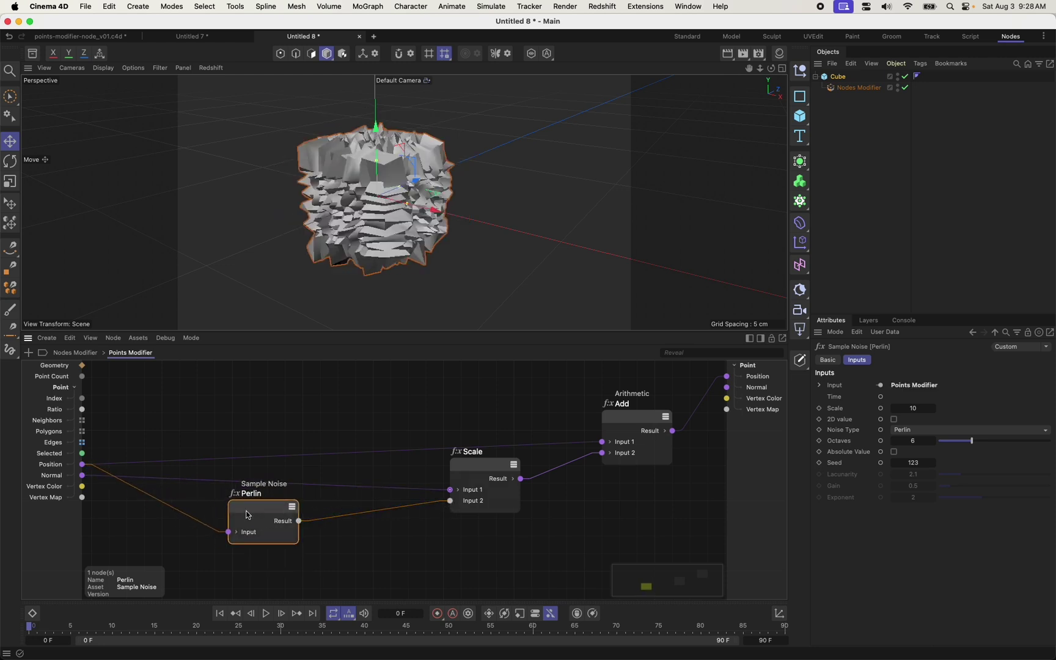
pyautogui.moveTo(255, 511); pyautogui.dragTo(365, 499)
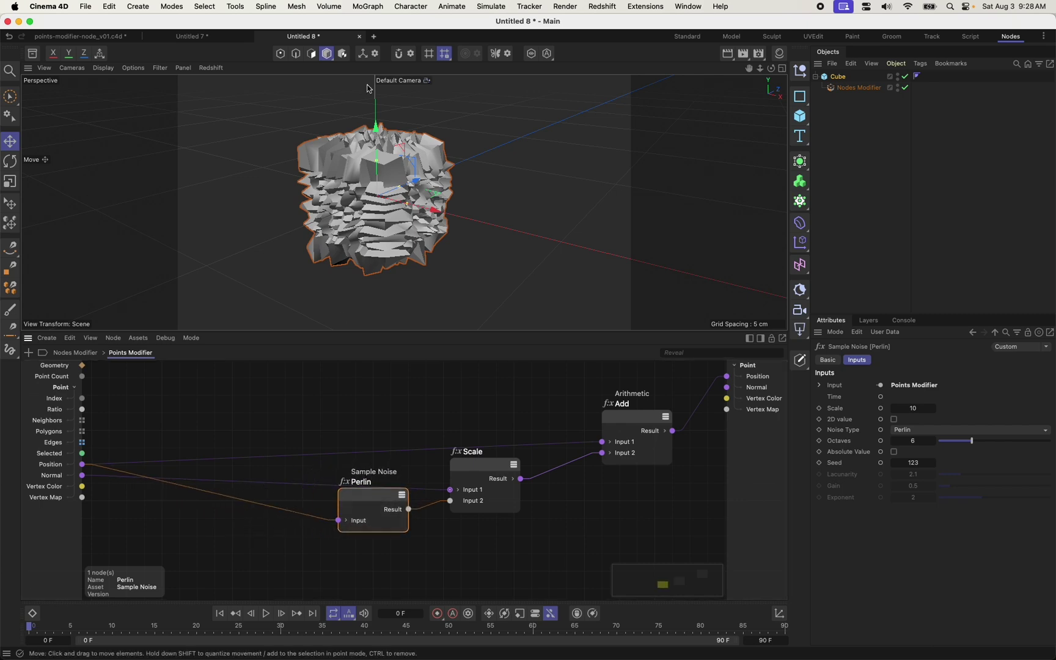
# Try the Perlin noise at a Scale of 1 and 0.861, viewing the deformed cube from several angles.
pyautogui.keyDown('alt'); pyautogui.moveTo(398, 128); pyautogui.dragTo(418, 220); pyautogui.keyUp('alt')
pyautogui.scroll(5, 414, 151)
pyautogui.scroll(-5, 418, 165)
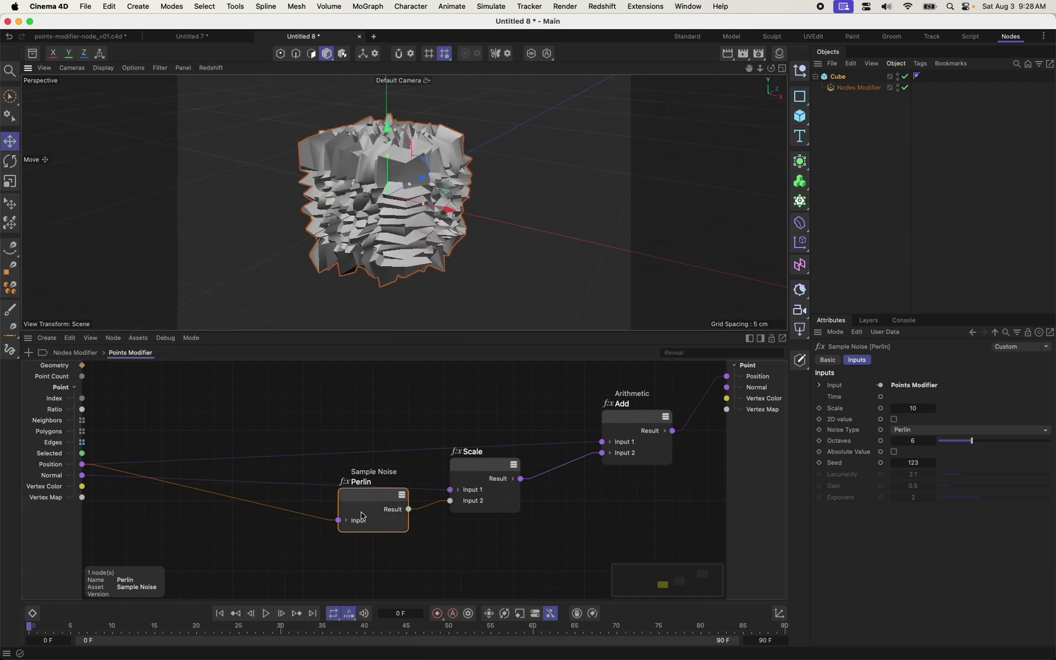
pyautogui.moveTo(362, 518); pyautogui.dragTo(339, 507)
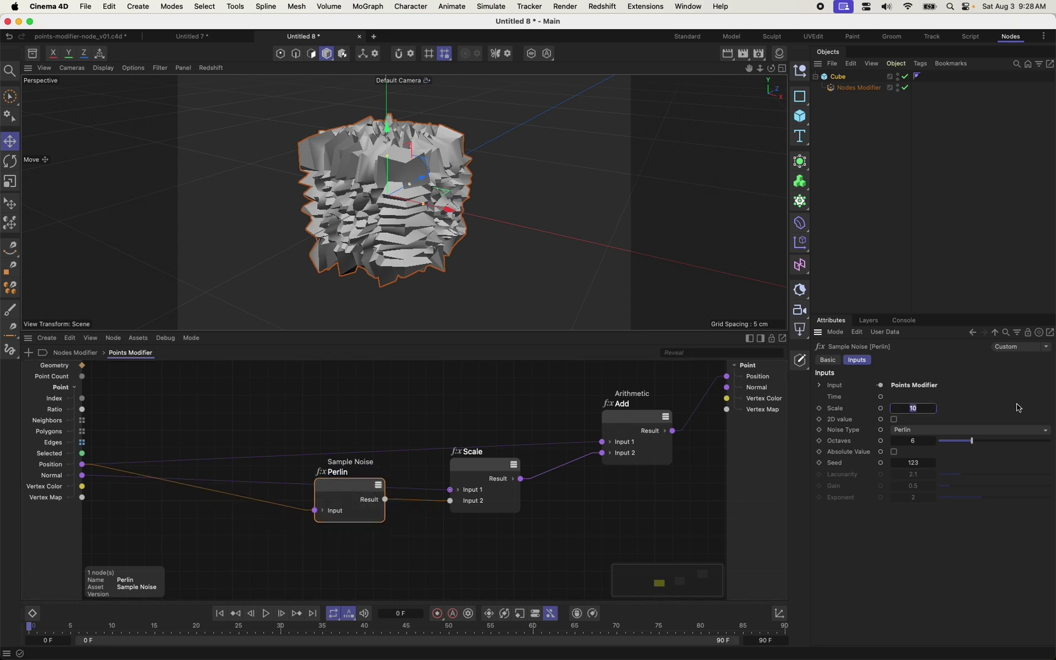
pyautogui.write('1')
pyautogui.press('Return')
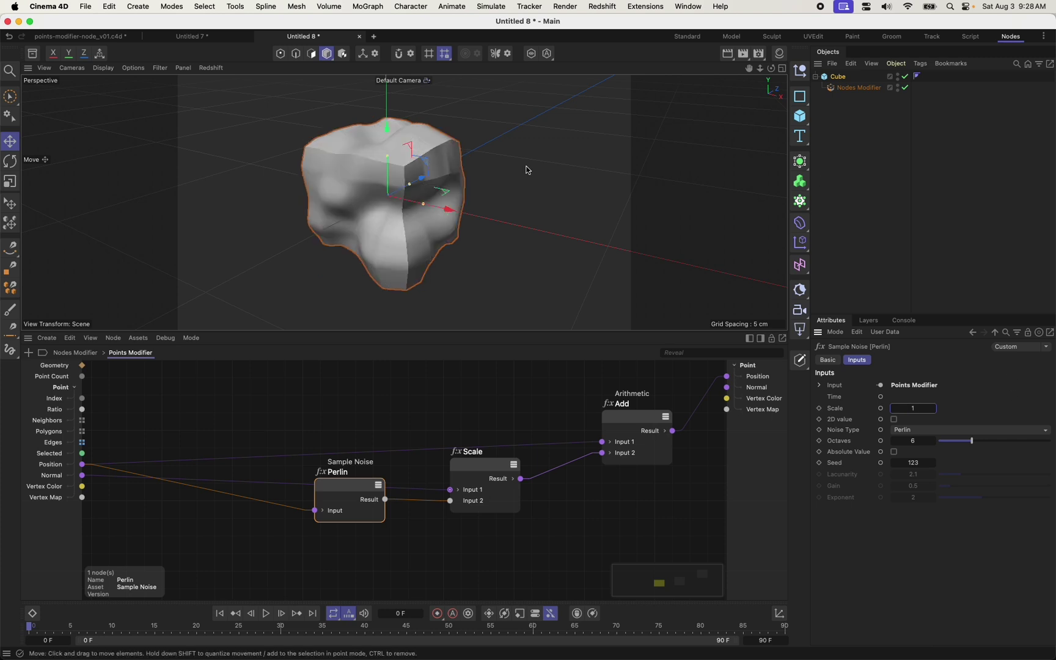
pyautogui.keyDown('alt'); pyautogui.moveTo(352, 183); pyautogui.dragTo(401, 167); pyautogui.keyUp('alt')
pyautogui.moveTo(933, 408); pyautogui.dragTo(903, 408)
pyautogui.keyDown('alt'); pyautogui.moveTo(424, 269); pyautogui.dragTo(419, 227); pyautogui.keyUp('alt')
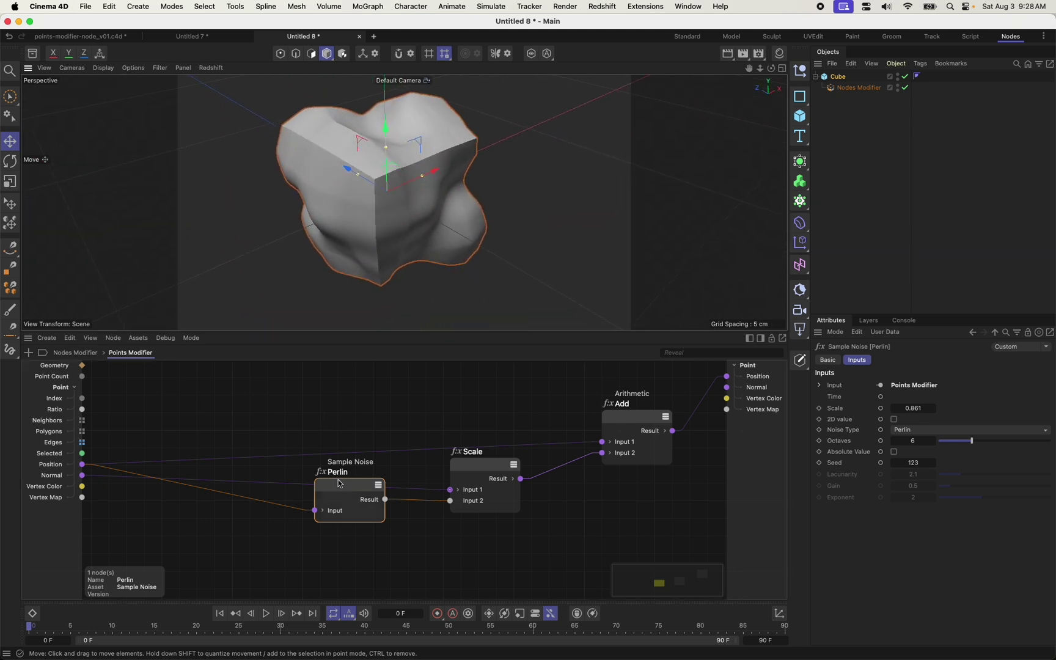
# Rearrange the Perlin and Scale nodes so they sit close together in the graph.
pyautogui.moveTo(340, 484); pyautogui.dragTo(214, 488)
pyautogui.moveTo(478, 467); pyautogui.dragTo(318, 459)
pyautogui.moveTo(343, 537); pyautogui.dragTo(221, 482)
pyautogui.moveTo(229, 496); pyautogui.dragTo(362, 511)
pyautogui.click(531, 524)
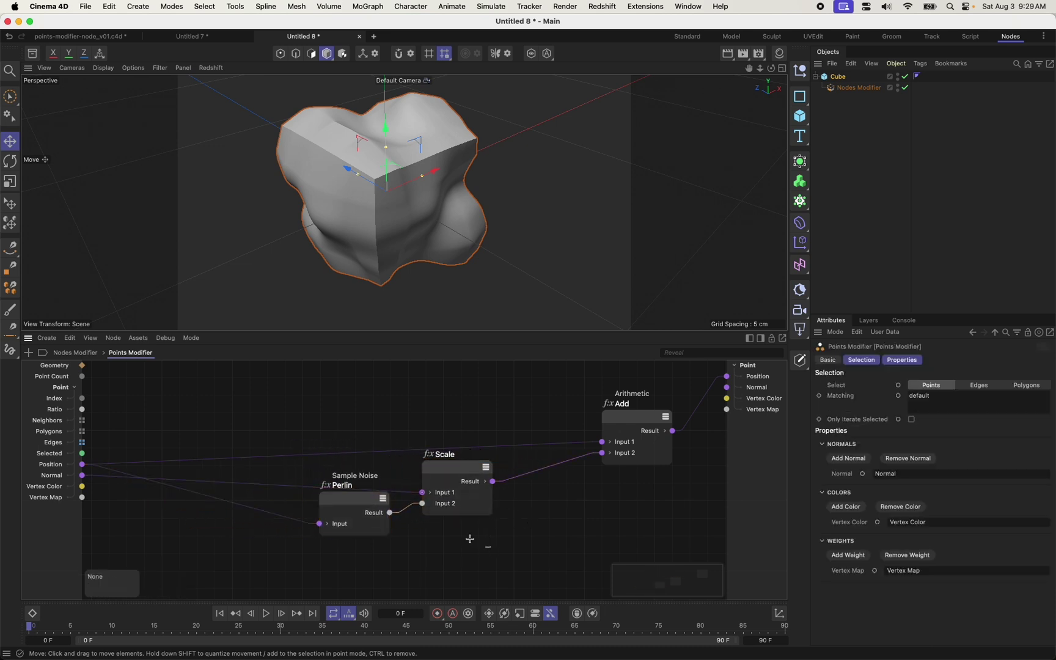
pyautogui.moveTo(447, 530); pyautogui.dragTo(362, 511)
pyautogui.moveTo(440, 476); pyautogui.dragTo(429, 486)
# Raise the Perlin noise's Scale to 2.001.
pyautogui.keyDown('alt'); pyautogui.moveTo(418, 214); pyautogui.dragTo(367, 257); pyautogui.keyUp('alt')
pyautogui.click(337, 515)
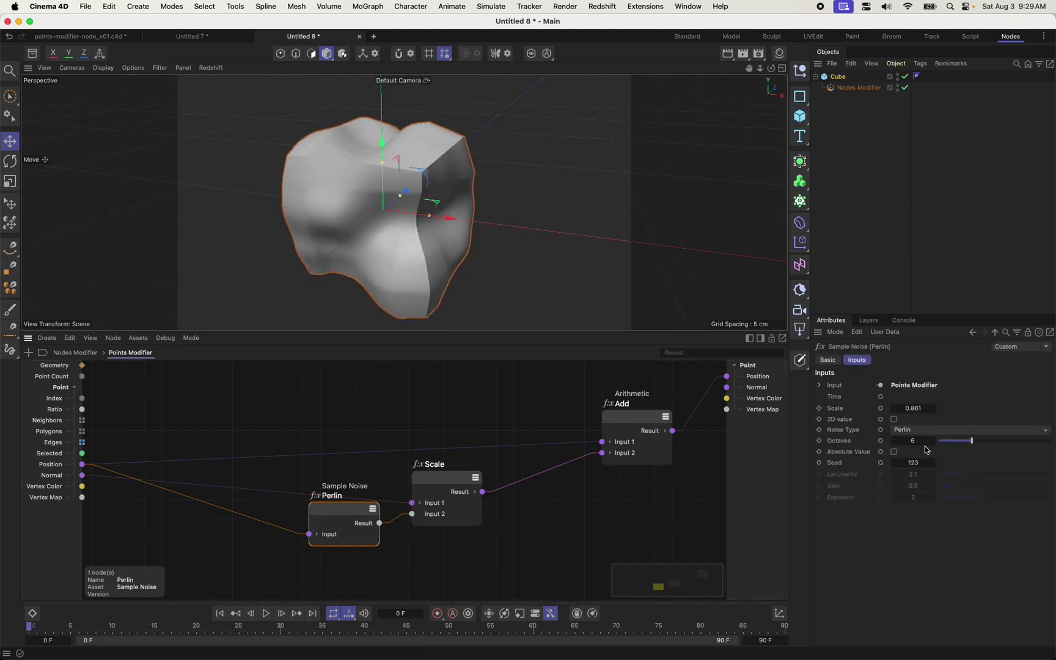
pyautogui.moveTo(913, 412); pyautogui.dragTo(982, 412)
pyautogui.keyDown('alt'); pyautogui.moveTo(421, 221); pyautogui.dragTo(354, 226); pyautogui.keyUp('alt')
# Set the cube's segments to 50.
pyautogui.click(849, 91)
pyautogui.click(838, 76)
pyautogui.click(909, 420)
pyautogui.write('50')
pyautogui.press('Tab')
pyautogui.write('50')
pyautogui.press('Tab')
pyautogui.write('50')
pyautogui.press('Return')
pyautogui.keyDown('alt'); pyautogui.moveTo(392, 239); pyautogui.dragTo(386, 211); pyautogui.keyUp('alt')
# Add a Sphere object and set its Radius to 1 cm.
pyautogui.click(868, 121)
pyautogui.moveTo(800, 116); pyautogui.dragTo(915, 171)
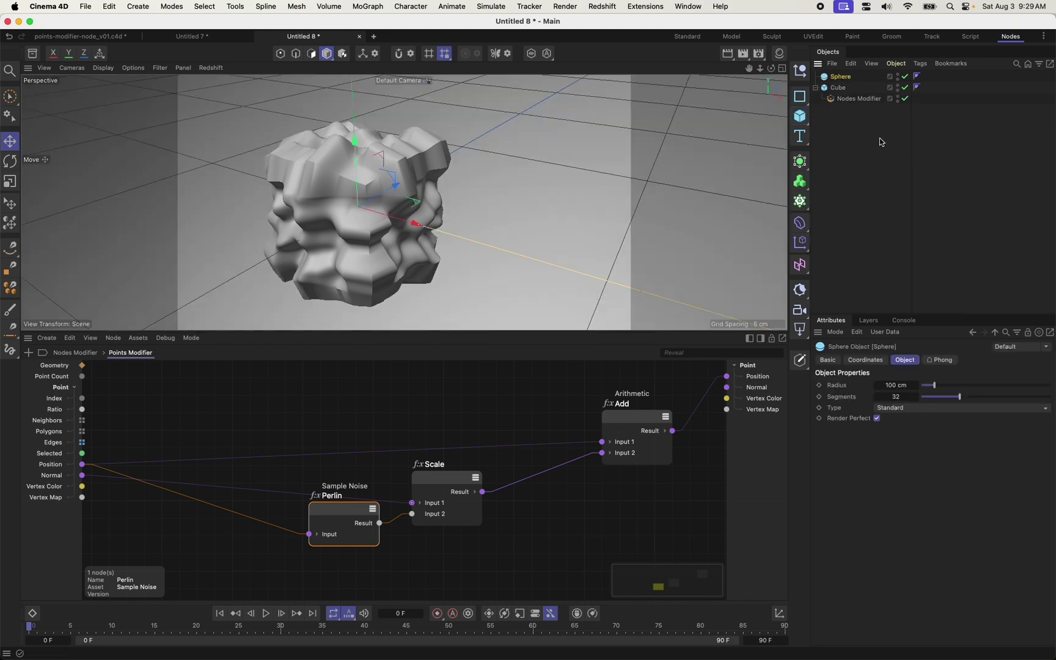
pyautogui.click(887, 386)
pyautogui.write('1')
pyautogui.press('Return')
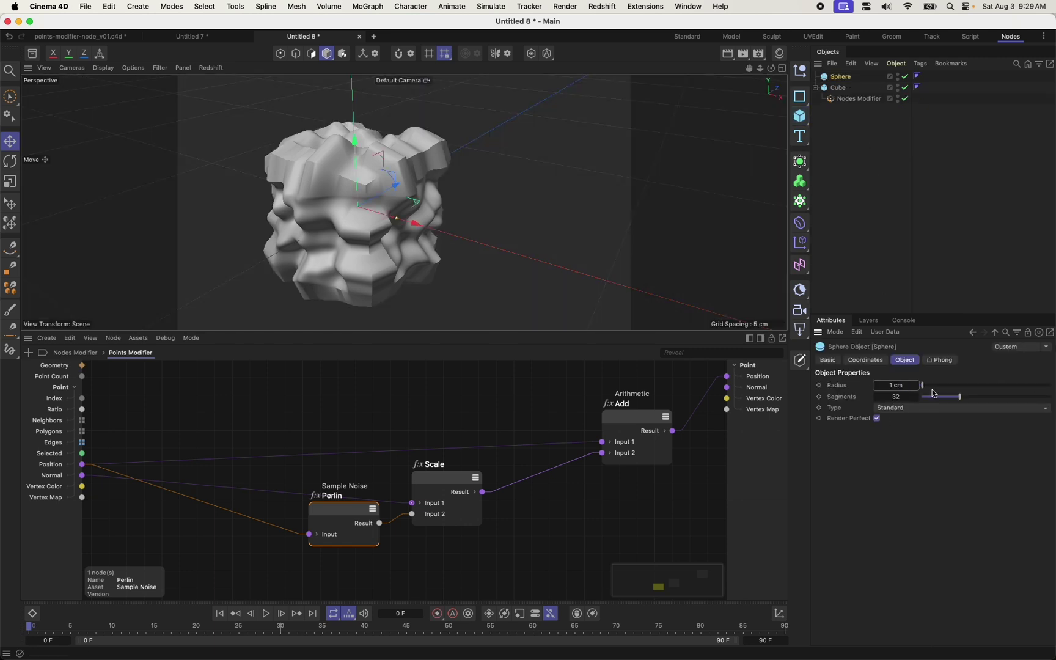
pyautogui.click(907, 399)
# Make the Nodes Modifier a child of the Sphere and delete the Cube.
pyautogui.moveTo(855, 99); pyautogui.dragTo(838, 76)
pyautogui.click(837, 99)
pyautogui.press('Delete')
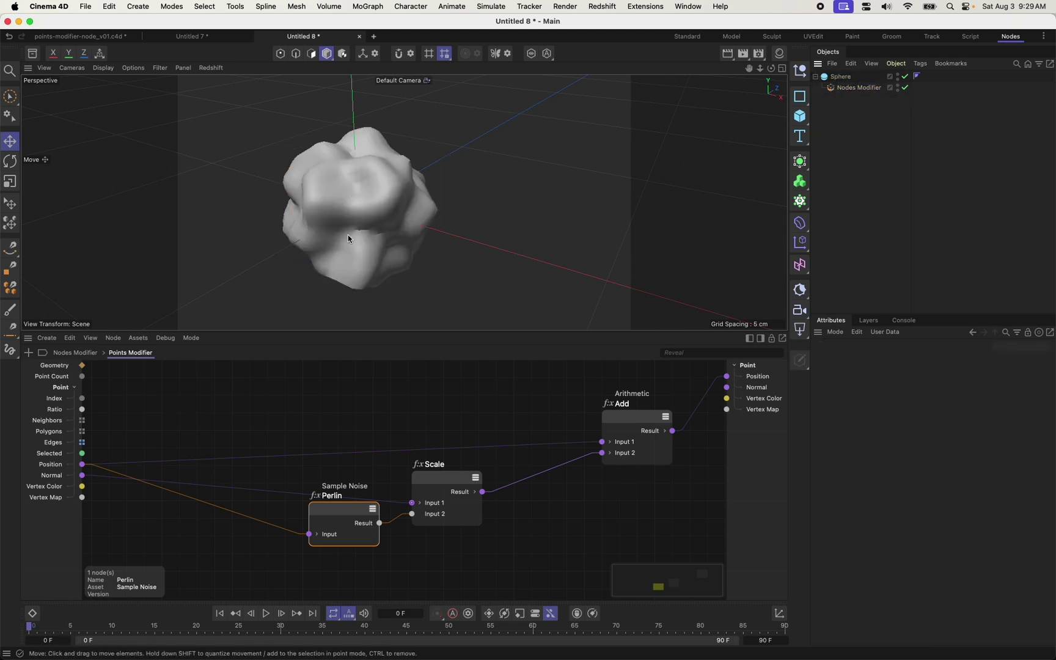
# Raise the sphere's Segments to 100.
pyautogui.keyDown('alt'); pyautogui.moveTo(352, 224); pyautogui.dragTo(362, 197); pyautogui.keyUp('alt')
pyautogui.moveTo(363, 196)
pyautogui.keyDown('alt'); pyautogui.mouseDown(button='right')
pyautogui.moveTo(390, 171)
pyautogui.moveTo(359, 191)
pyautogui.mouseUp(button='right'); pyautogui.keyUp('alt')
pyautogui.keyDown('alt'); pyautogui.moveTo(360, 190); pyautogui.dragTo(397, 168); pyautogui.keyUp('alt')
pyautogui.keyDown('alt'); pyautogui.moveTo(396, 168); pyautogui.dragTo(416, 160, button='right'); pyautogui.keyUp('alt')
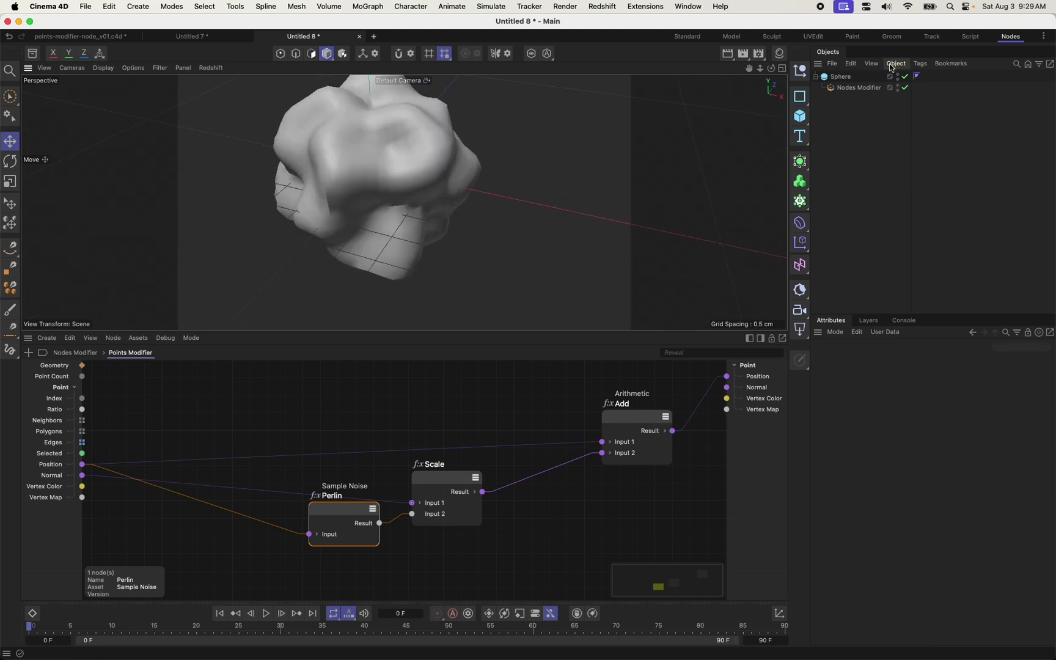
pyautogui.click(842, 77)
pyautogui.moveTo(1002, 396); pyautogui.dragTo(1052, 396)
pyautogui.keyDown('alt'); pyautogui.moveTo(401, 223); pyautogui.dragTo(362, 212); pyautogui.keyUp('alt')
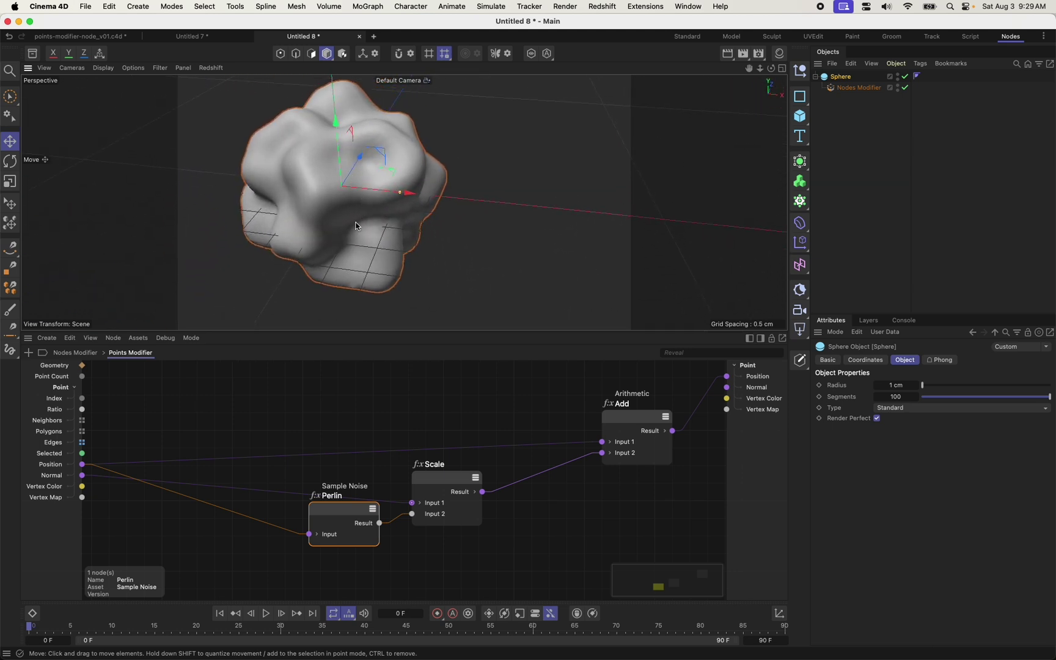
# Insert a second Scale node between Perlin and the existing Scale node, with its Input 2 set to 0.4.
pyautogui.moveTo(337, 506); pyautogui.dragTo(188, 500)
pyautogui.keyDown('alt'); pyautogui.moveTo(334, 247); pyautogui.dragTo(290, 230); pyautogui.keyUp('alt')
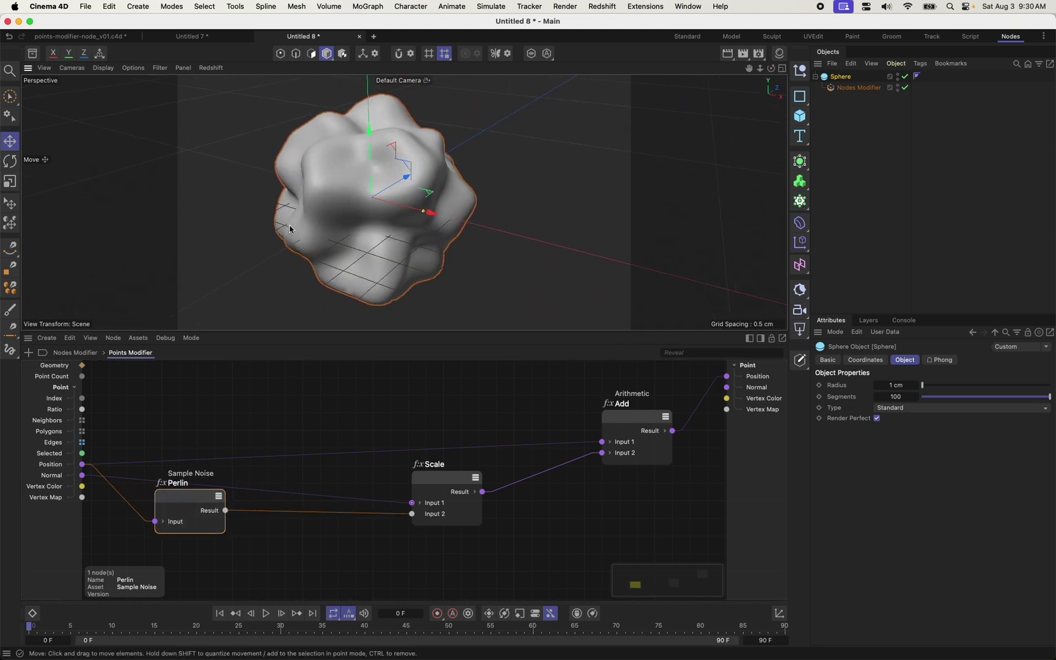
pyautogui.doubleClick(342, 563)
pyautogui.write('scale')
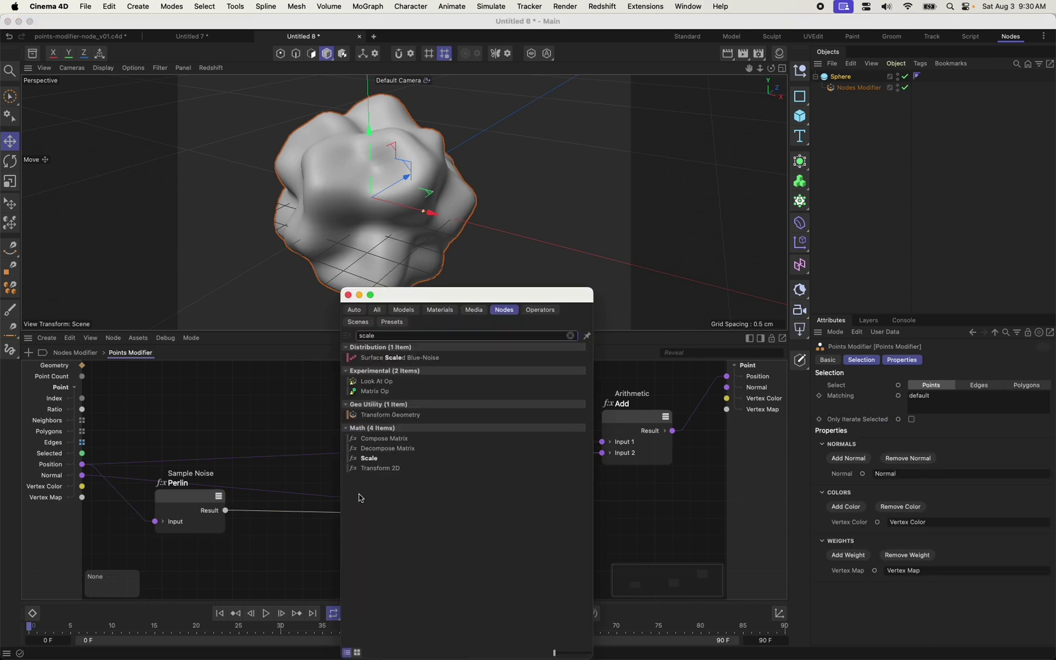
pyautogui.doubleClick(369, 458)
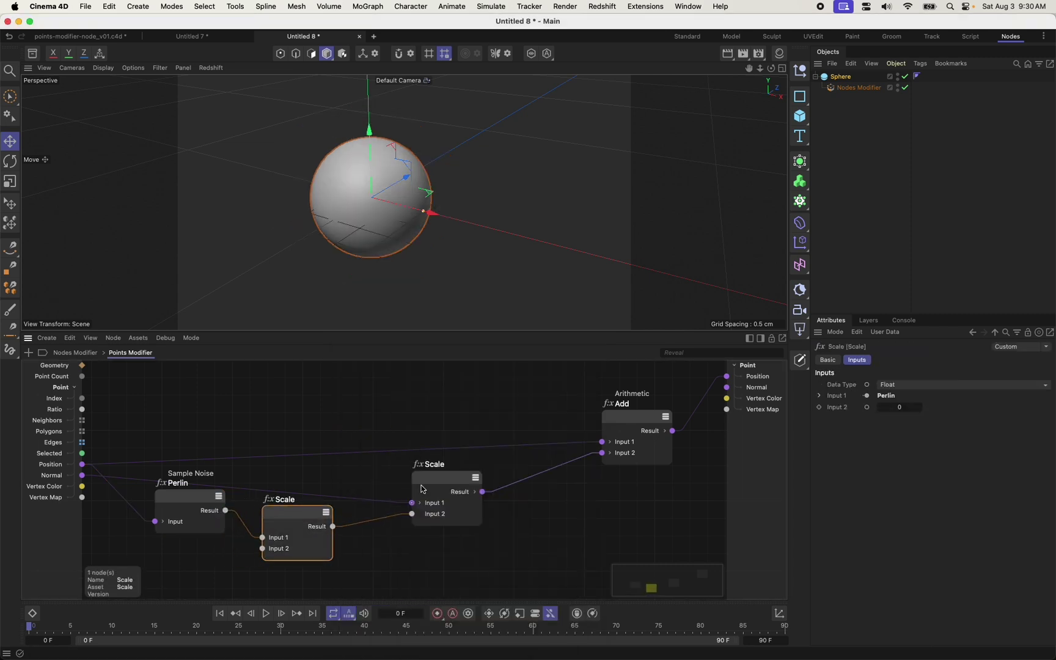
pyautogui.moveTo(905, 407)
pyautogui.mouseDown()
pyautogui.moveTo(935, 408)
pyautogui.moveTo(898, 408)
pyautogui.moveTo(916, 408)
pyautogui.mouseUp()
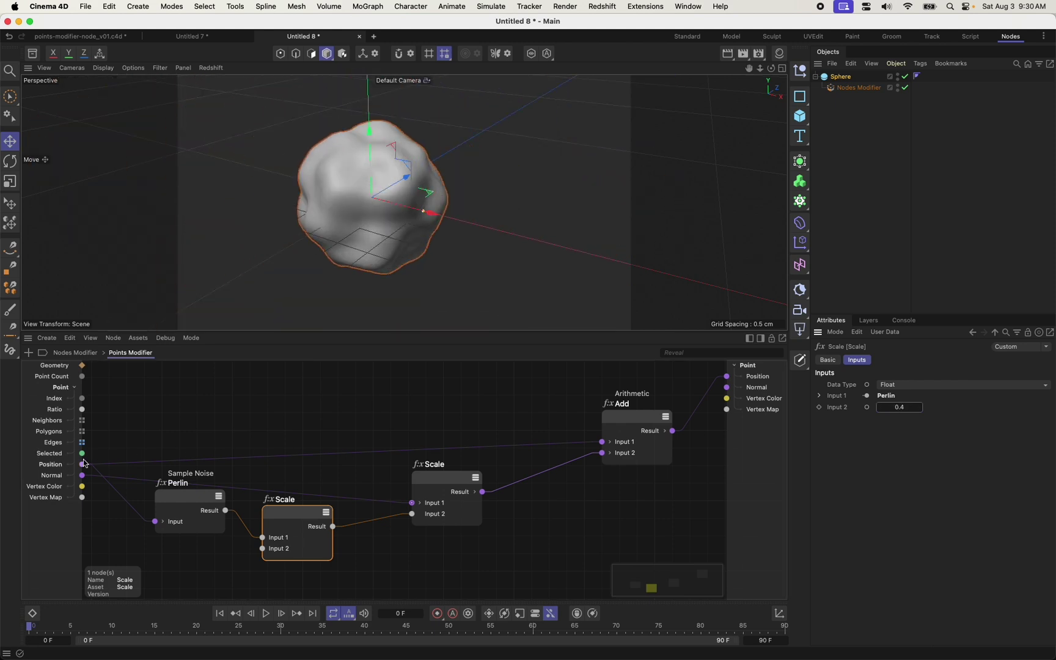
# Connect the point Ratio output to Input 2 of the Scale node that follows Perlin.
pyautogui.click(55, 410)
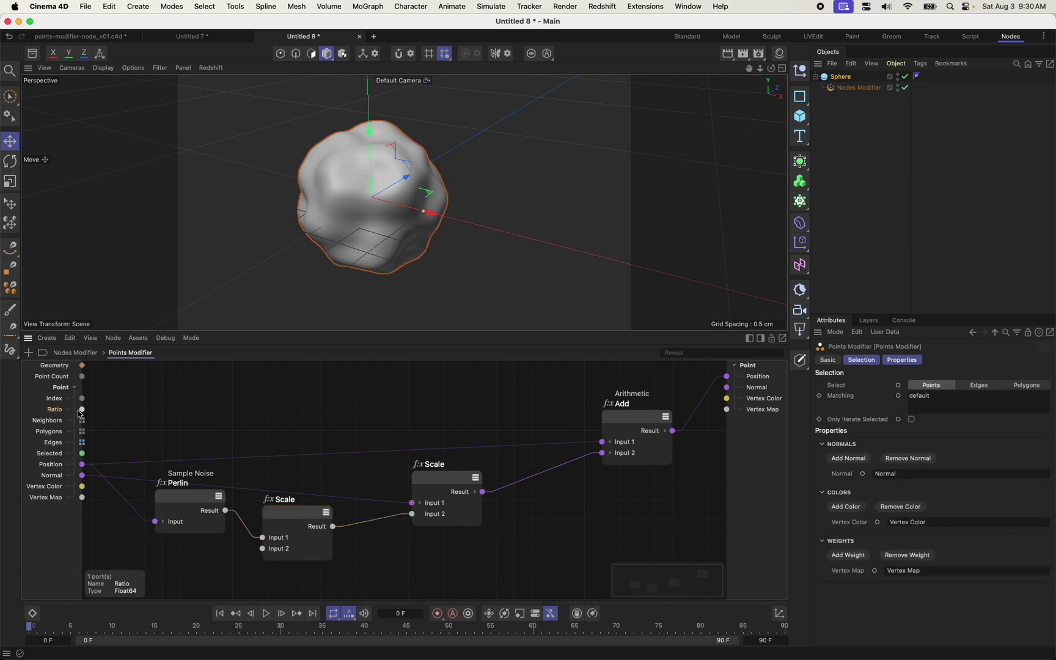
pyautogui.moveTo(82, 409); pyautogui.dragTo(267, 549)
pyautogui.keyDown('alt'); pyautogui.moveTo(377, 257); pyautogui.dragTo(339, 246); pyautogui.keyUp('alt')
# Try the Icosahedron type on the sphere, examine the deformed shape, and return the Type to Standard.
pyautogui.click(839, 78)
pyautogui.click(910, 408)
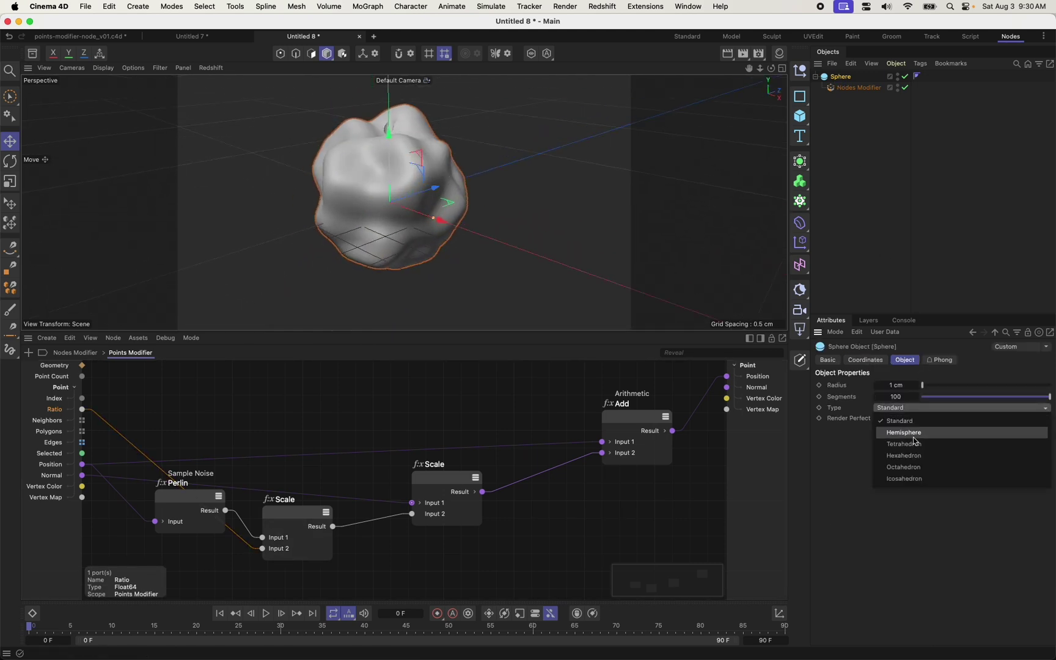
pyautogui.click(920, 482)
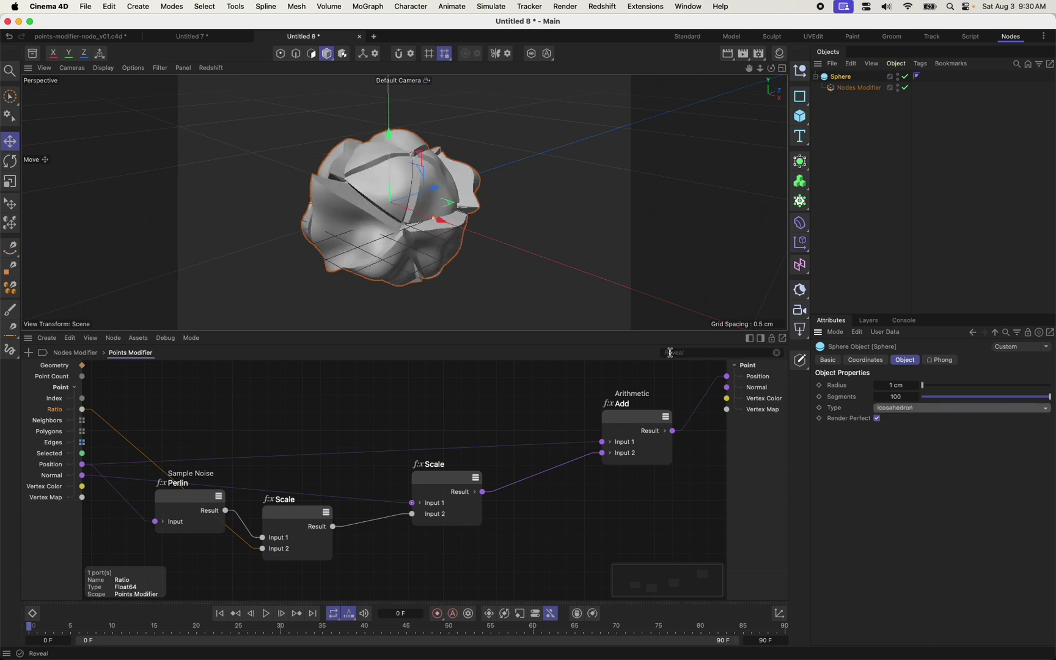
pyautogui.keyDown('alt'); pyautogui.moveTo(360, 183); pyautogui.dragTo(413, 140); pyautogui.keyUp('alt')
pyautogui.scroll(5, 329, 204)
pyautogui.scroll(-5, 391, 252)
pyautogui.keyDown('alt'); pyautogui.moveTo(392, 251); pyautogui.dragTo(265, 235); pyautogui.keyUp('alt')
pyautogui.scroll(-3, 491, 254)
pyautogui.keyDown('alt'); pyautogui.moveTo(491, 254); pyautogui.dragTo(602, 290); pyautogui.keyUp('alt')
pyautogui.keyDown('alt'); pyautogui.moveTo(419, 195); pyautogui.dragTo(570, 184); pyautogui.keyUp('alt')
pyautogui.click(898, 407)
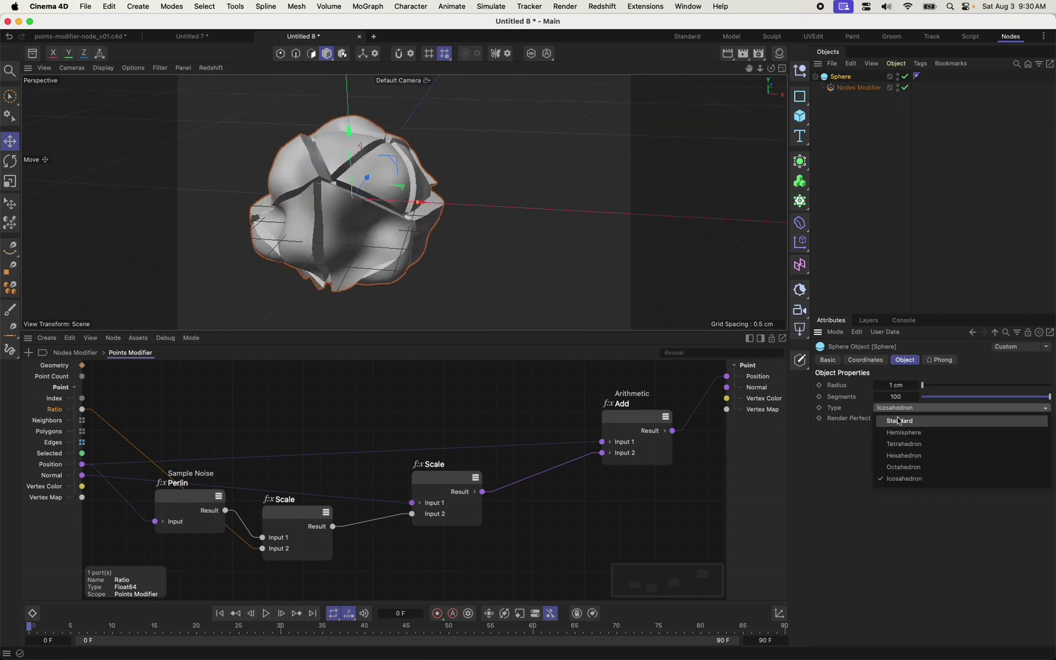
pyautogui.click(900, 422)
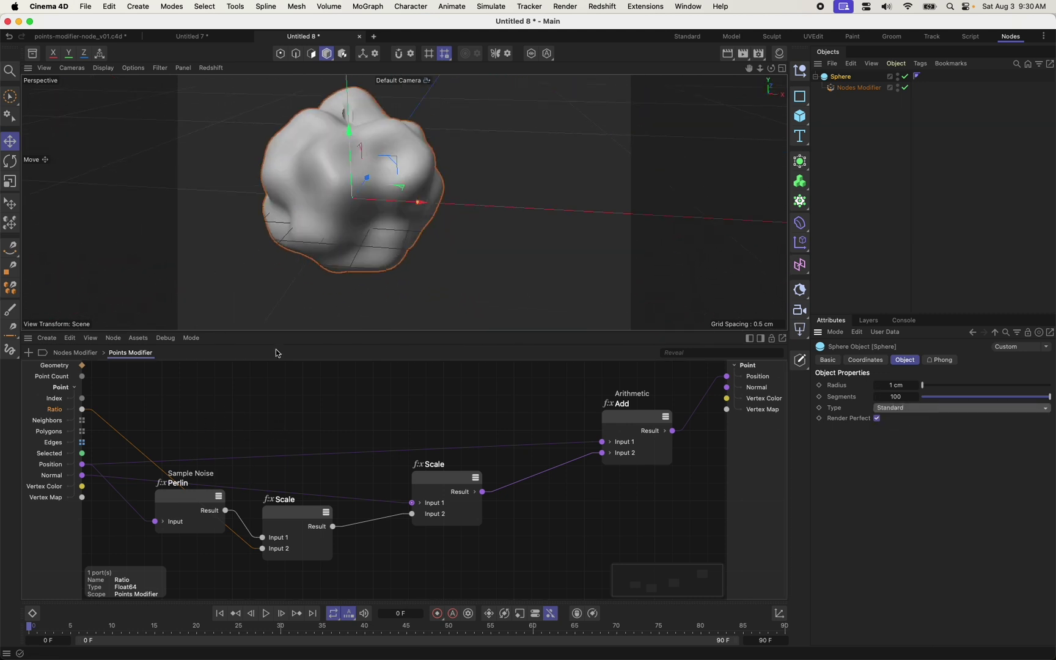
# Move the Perlin node and the Scale node after it closer to the Scale node that feeds Arithmetic.
pyautogui.keyDown('alt'); pyautogui.moveTo(287, 305); pyautogui.dragTo(304, 266); pyautogui.keyUp('alt')
pyautogui.click(193, 494)
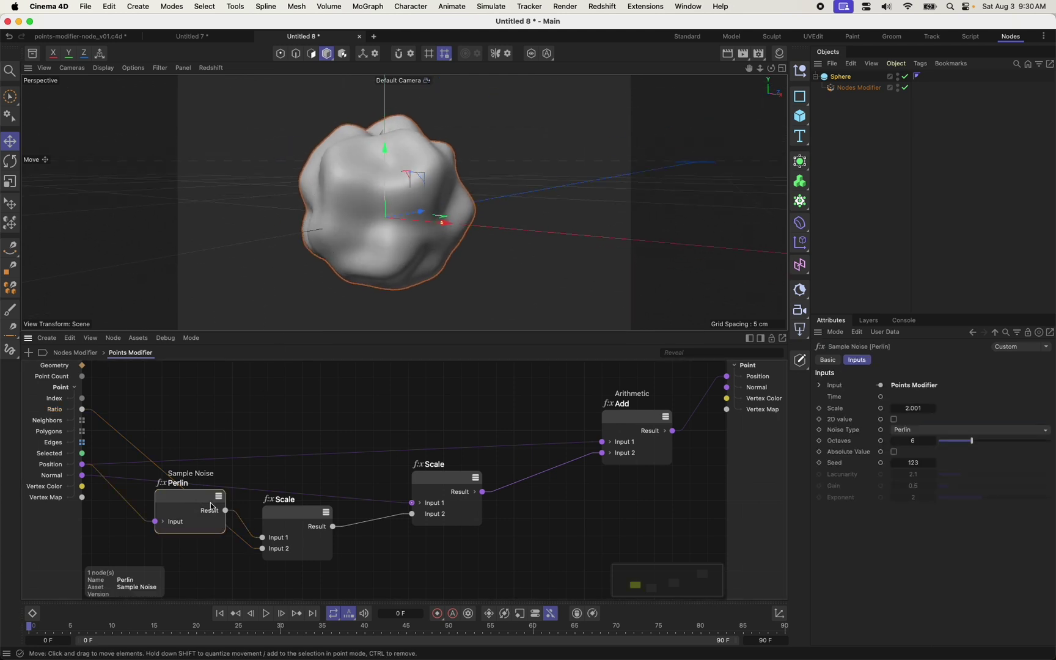
pyautogui.keyDown('shift'); pyautogui.click(301, 518); pyautogui.keyUp('shift')
pyautogui.moveTo(303, 523); pyautogui.dragTo(362, 509)
pyautogui.keyDown('alt'); pyautogui.moveTo(363, 511); pyautogui.dragTo(404, 447, button='middle'); pyautogui.keyUp('alt')
pyautogui.click(454, 557)
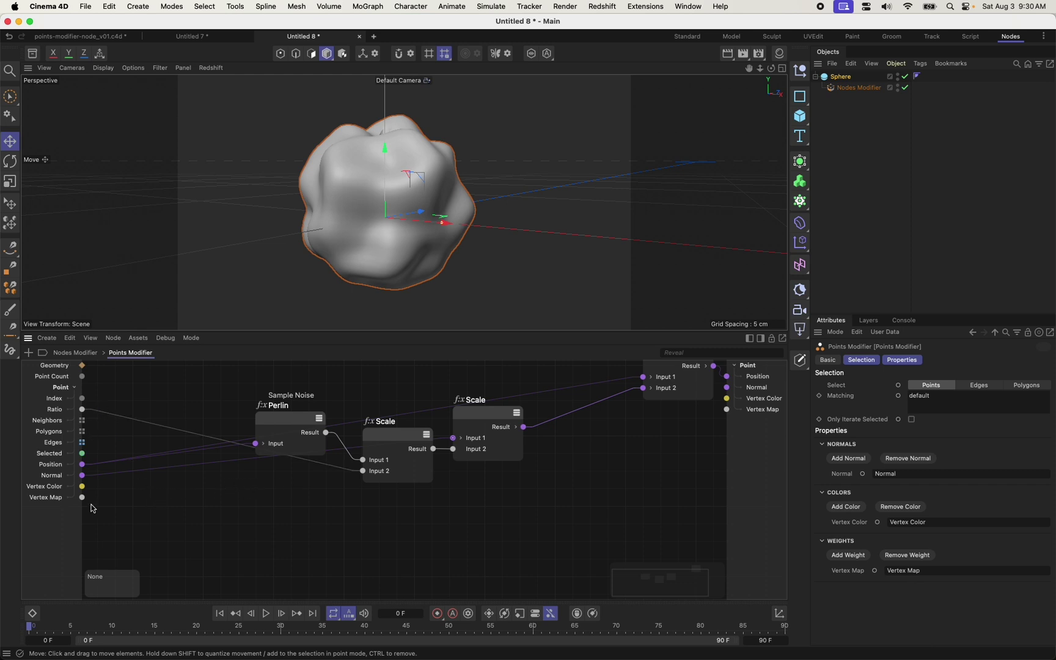
# Connect the Vertex Map output to Input 2 of the Scale node that follows Perlin, replacing the Ratio connection.
pyautogui.moveTo(82, 498); pyautogui.dragTo(363, 471)
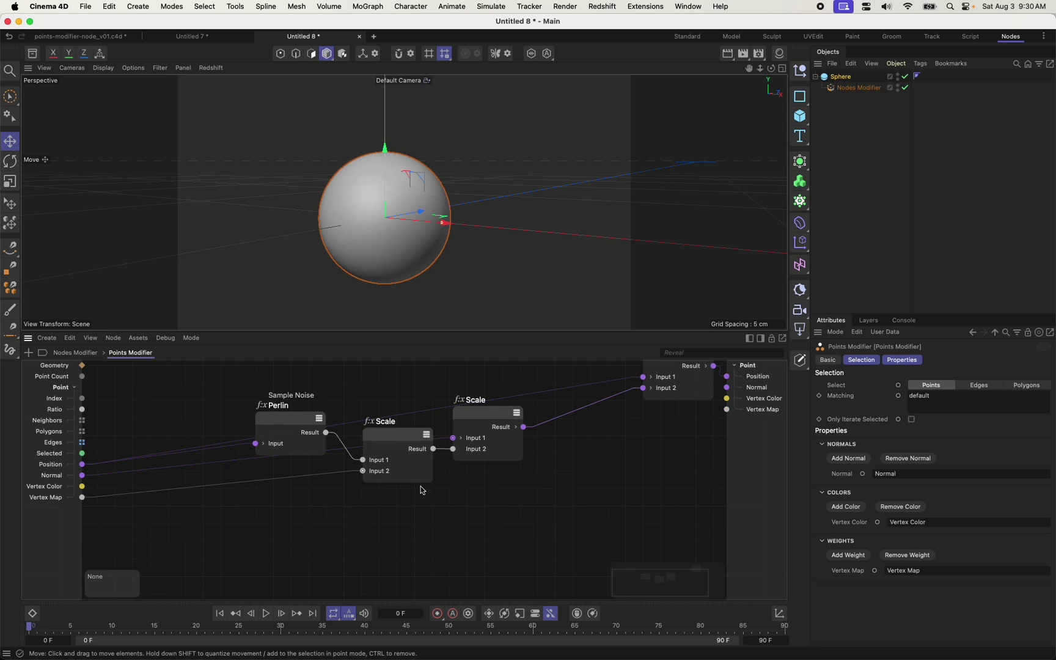
pyautogui.scroll(3, 538, 458)
pyautogui.hscroll(3, 537, 458)
pyautogui.click(642, 386)
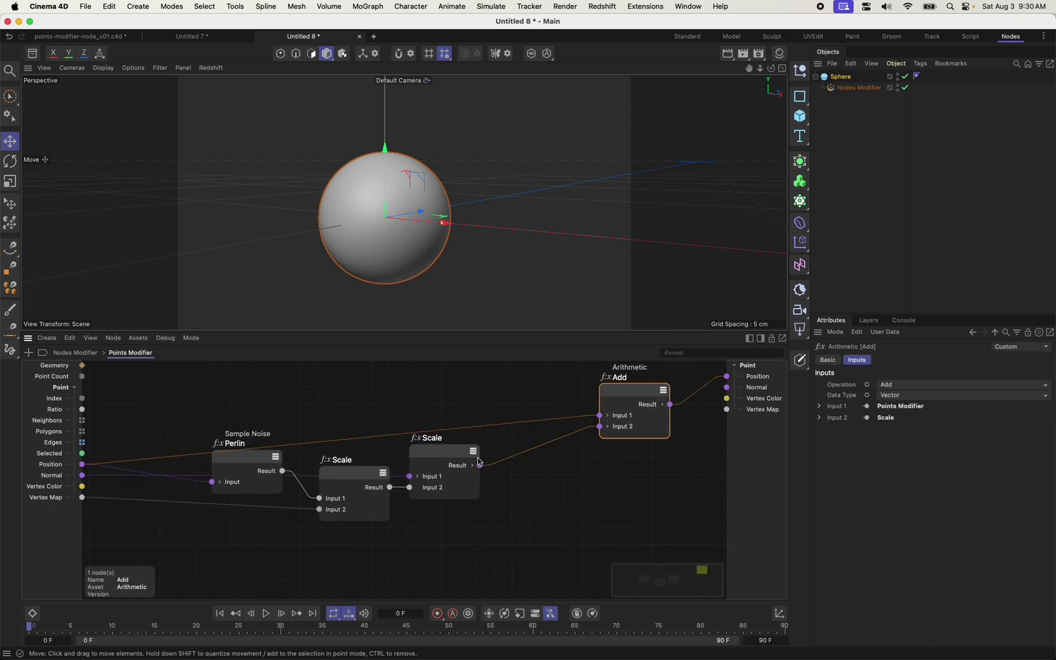
# Return to the Nodes Modifier graph, reposition the Points Modifier node and rename it as Noise Modifier.
pyautogui.click(515, 511)
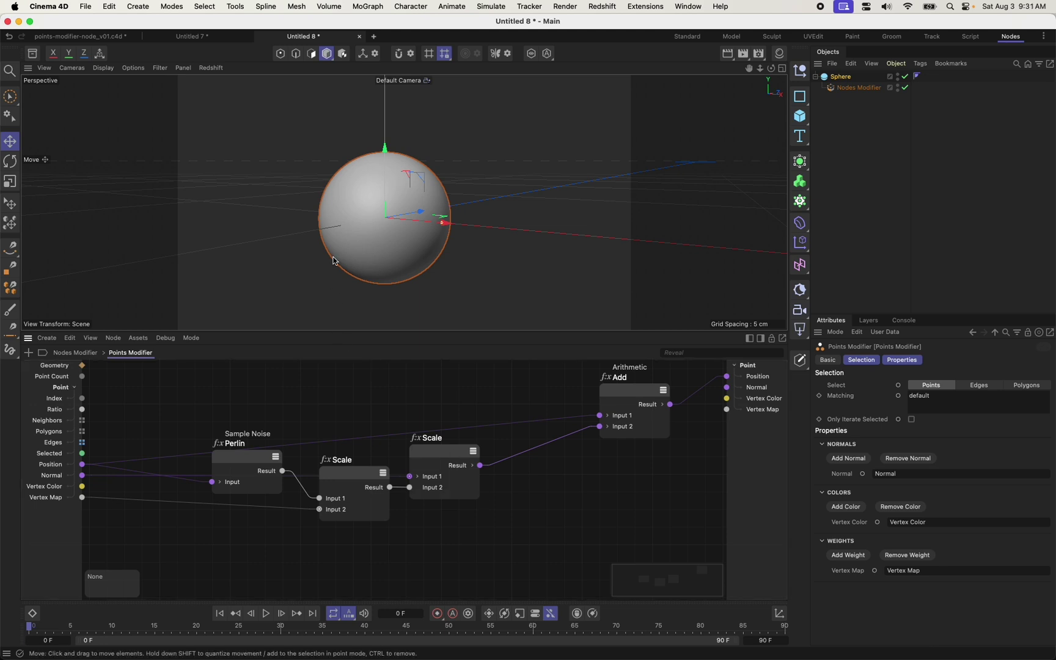
pyautogui.click(75, 353)
pyautogui.moveTo(441, 453); pyautogui.dragTo(525, 441)
pyautogui.doubleClick(531, 423)
pyautogui.write('Noise Modifier')
pyautogui.press('Return')
pyautogui.click(474, 414)
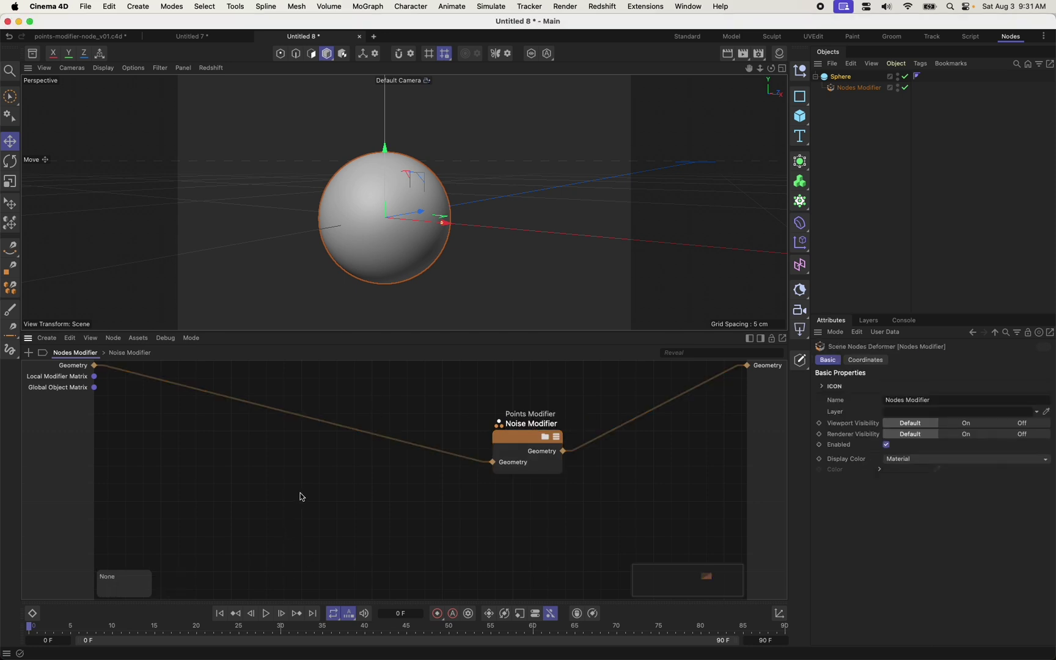
# Insert a second Points Modifier node between the Geometry input and Noise Modifier.
pyautogui.doubleClick(331, 482)
pyautogui.write('points mod')
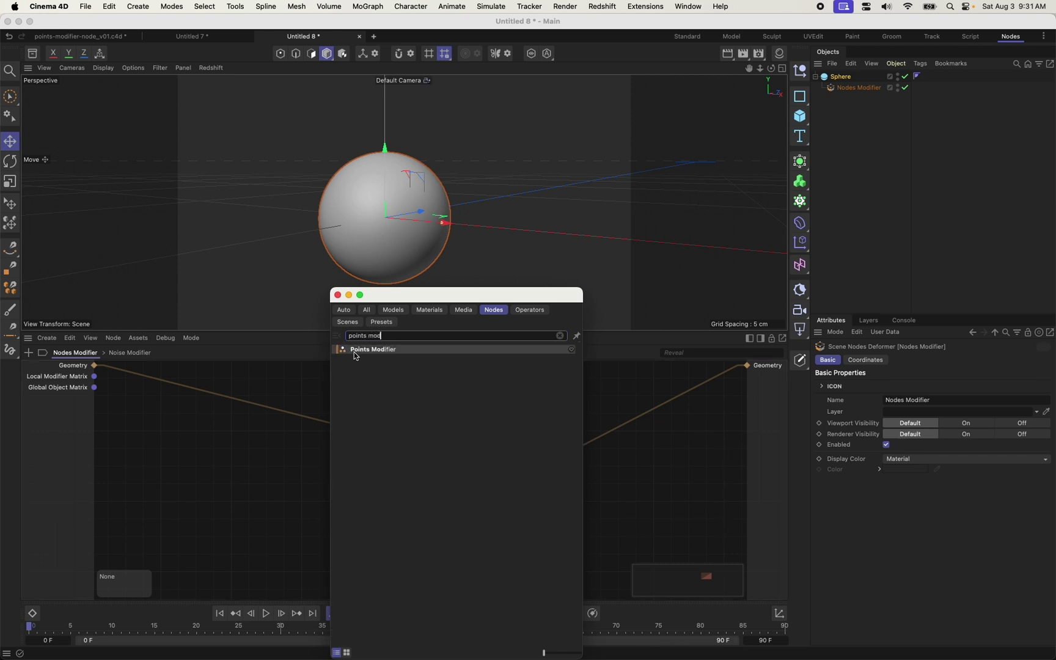
pyautogui.moveTo(353, 349); pyautogui.dragTo(276, 408)
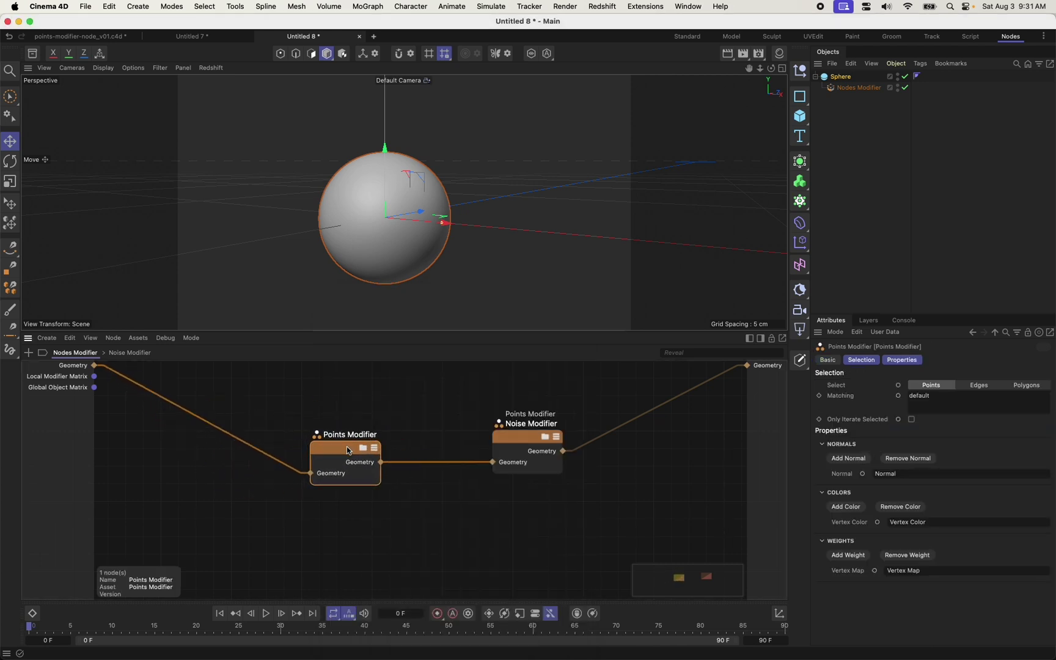
# Inside the new Points Modifier, add a Sample Noise node with Position feeding its Input and its Result feeding the Vertex Map output.
pyautogui.click(359, 454)
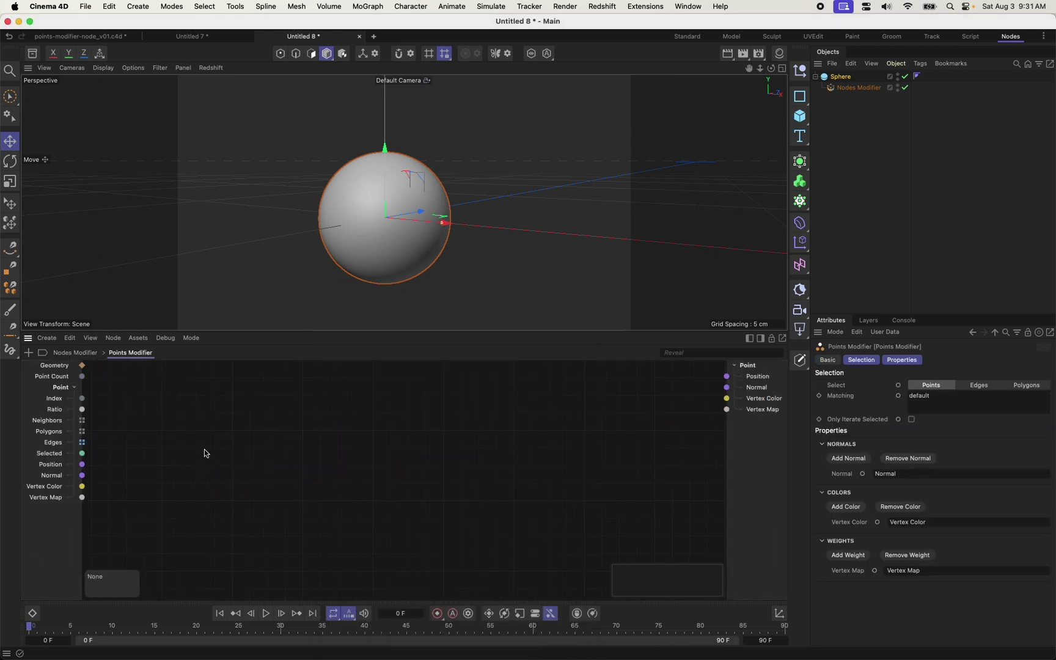
pyautogui.doubleClick(308, 405)
pyautogui.write('sample nos')
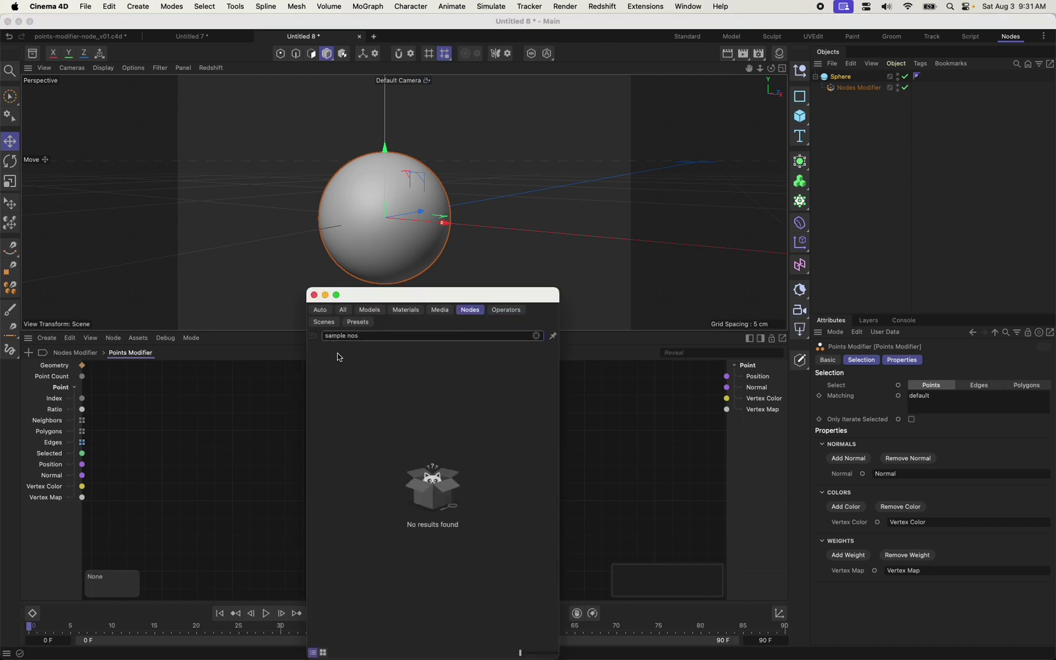
pyautogui.press('BackSpace')
pyautogui.moveTo(338, 350); pyautogui.dragTo(203, 453)
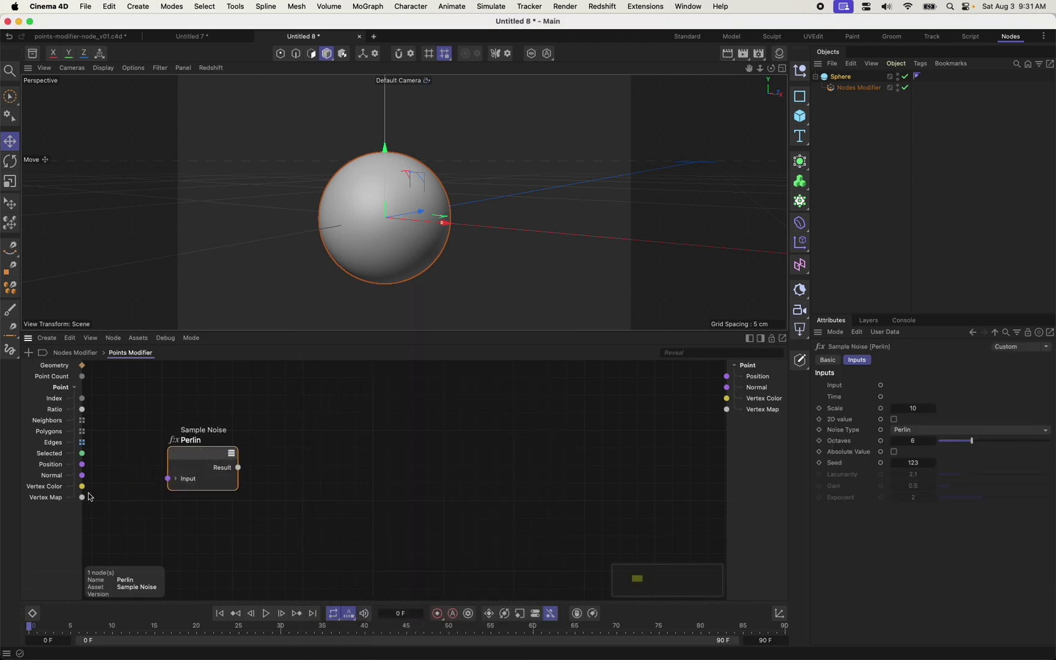
pyautogui.moveTo(83, 468); pyautogui.dragTo(741, 413)
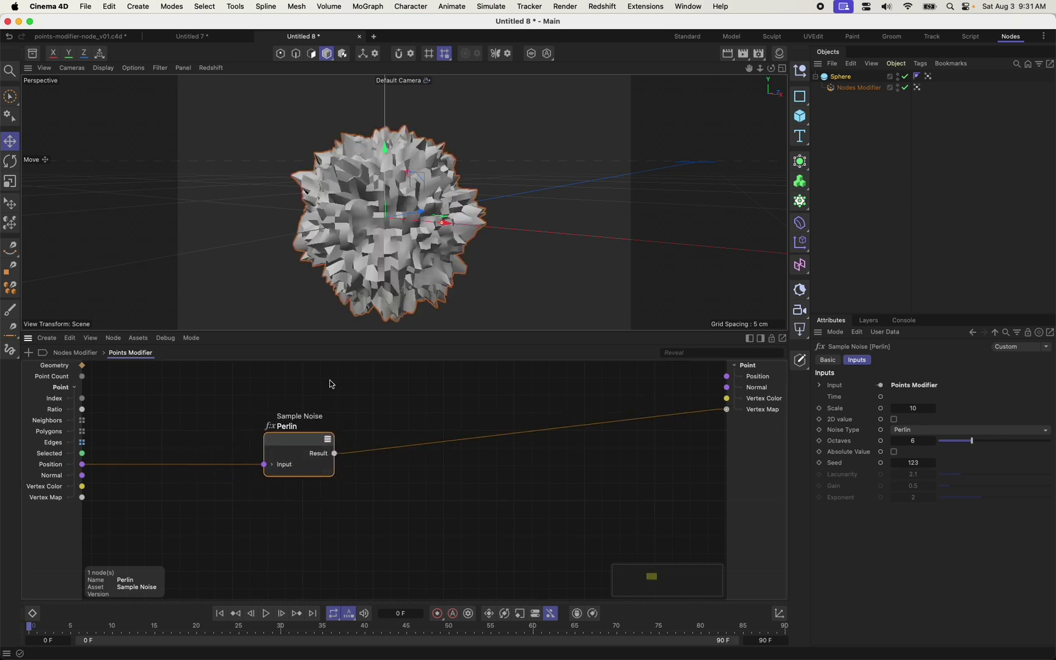
# Back in the Nodes Modifier graph, rename the new Points Modifier as Noise Weights and move it closer to Noise Modifier.
pyautogui.click(84, 356)
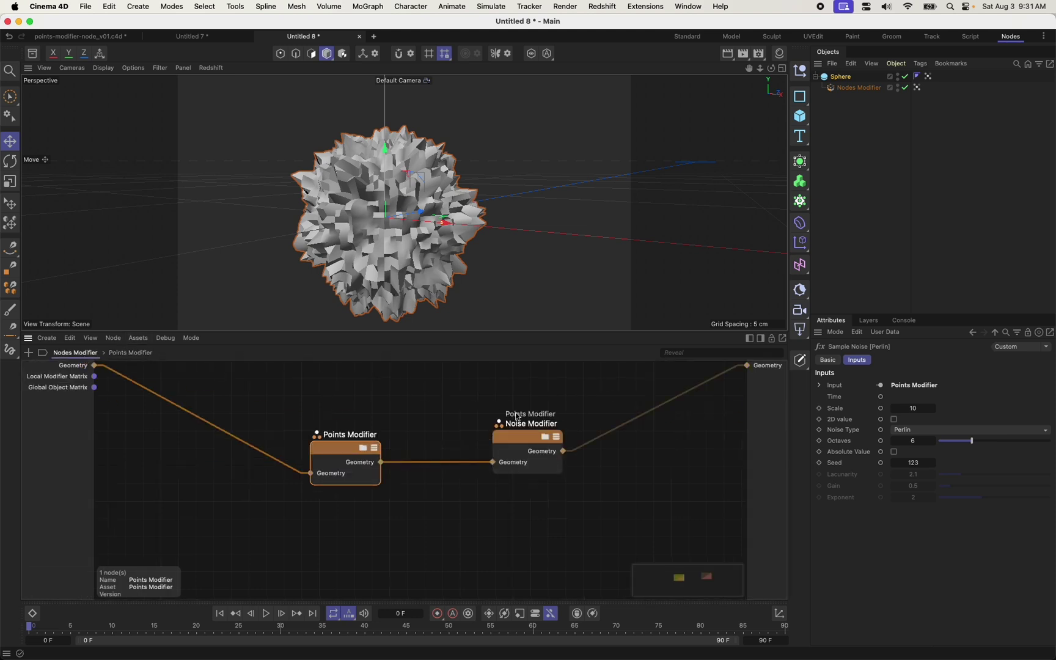
pyautogui.moveTo(332, 452); pyautogui.dragTo(337, 444)
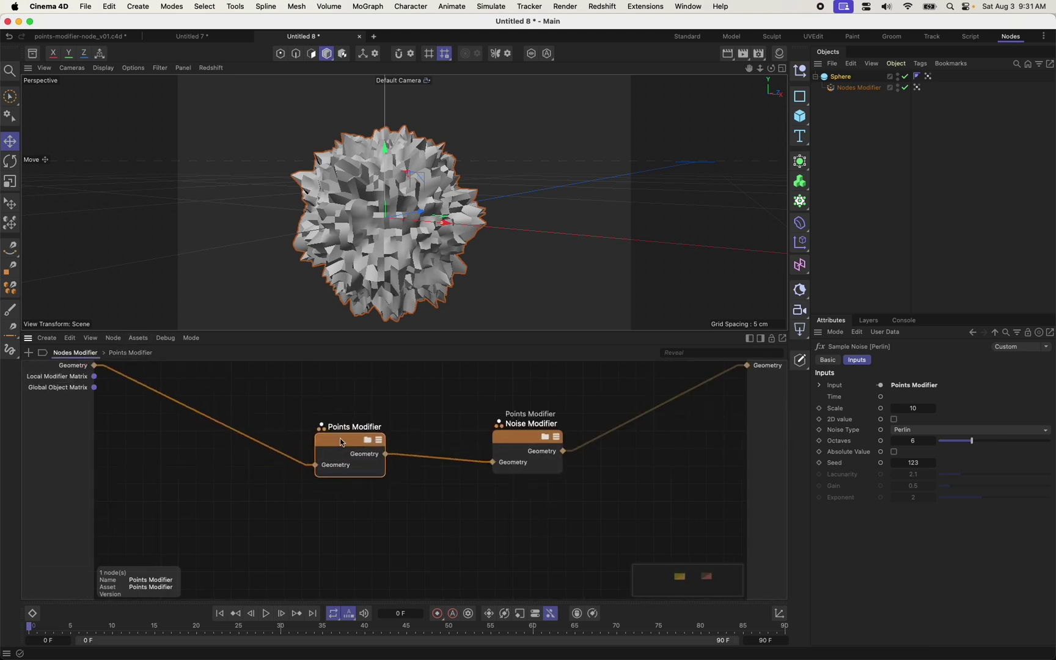
pyautogui.doubleClick(344, 429)
pyautogui.write('Noise Weights')
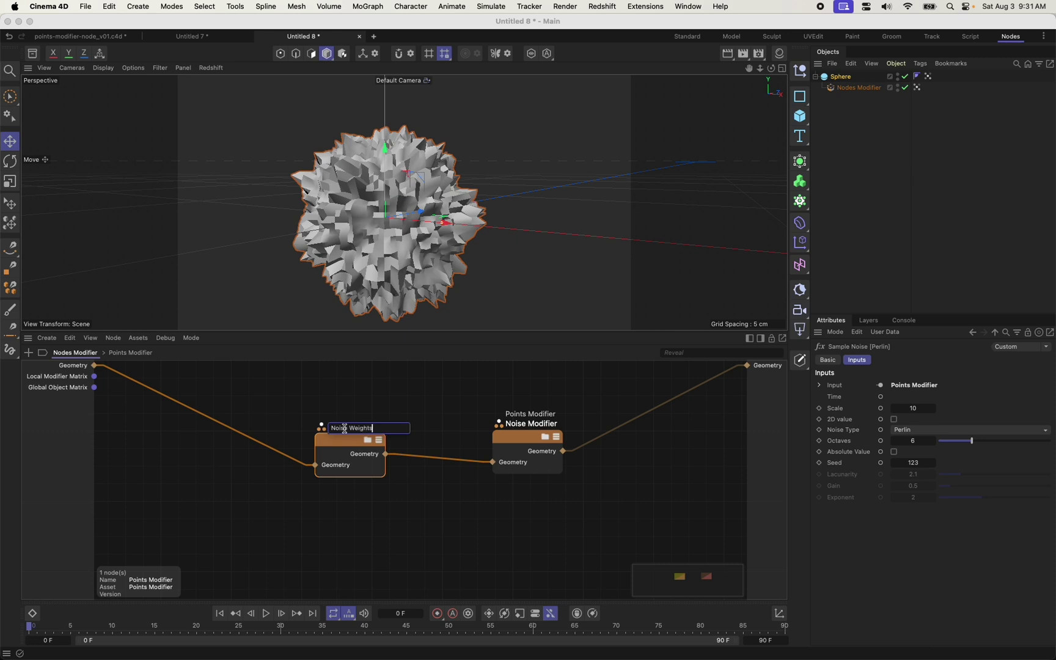
pyautogui.press('Return')
pyautogui.moveTo(341, 450); pyautogui.dragTo(400, 448)
# Rename the Noise Modifier node as Noise Displace and place it right beside Noise Weights.
pyautogui.doubleClick(538, 424)
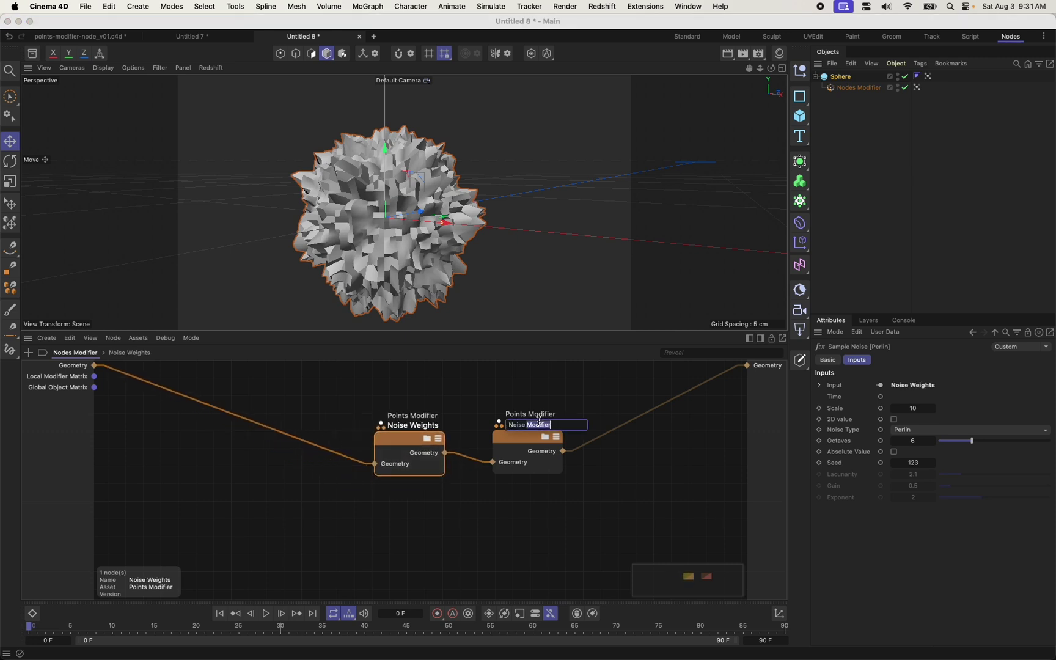
pyautogui.press('Return')
pyautogui.moveTo(513, 444); pyautogui.dragTo(489, 446)
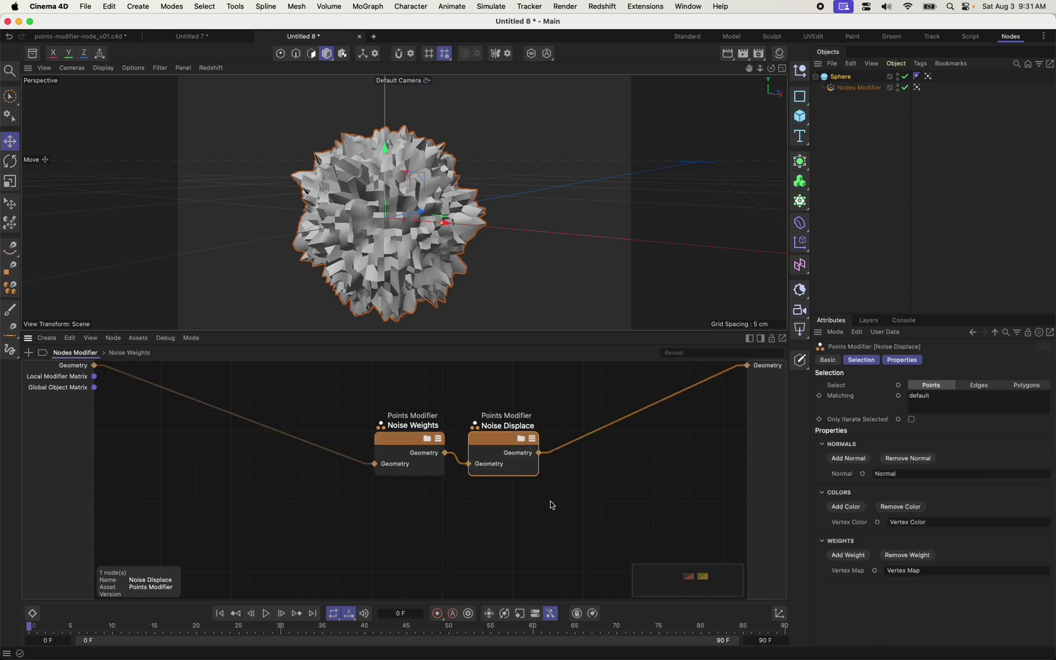
# Inside Noise Weights, lower the Perlin node's Scale and move the node closer to the point inputs.
pyautogui.doubleClick(418, 438)
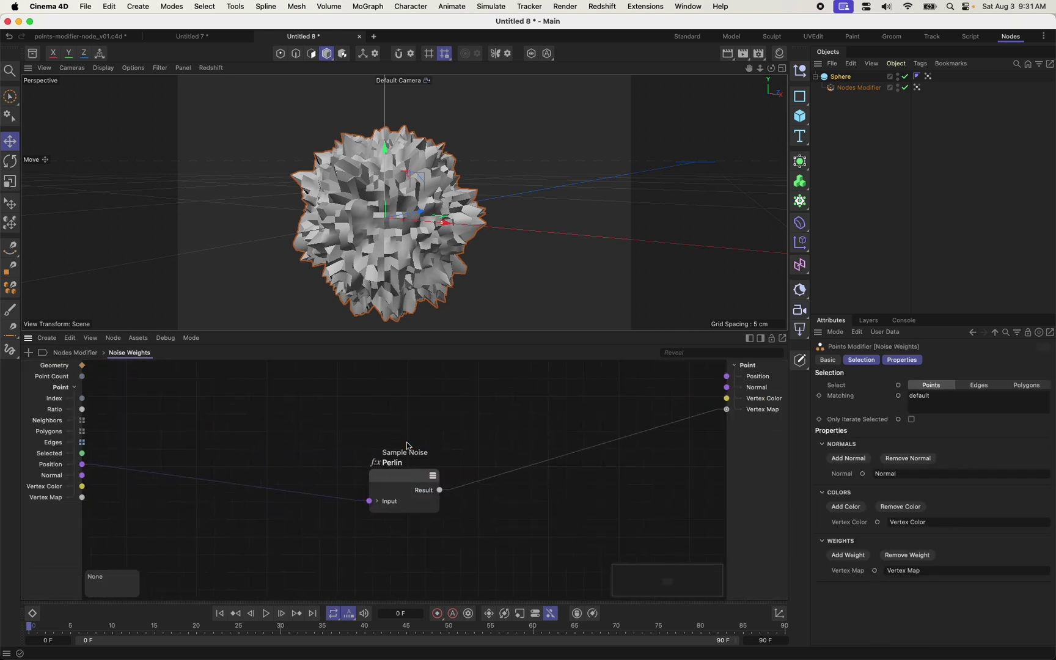
pyautogui.click(400, 478)
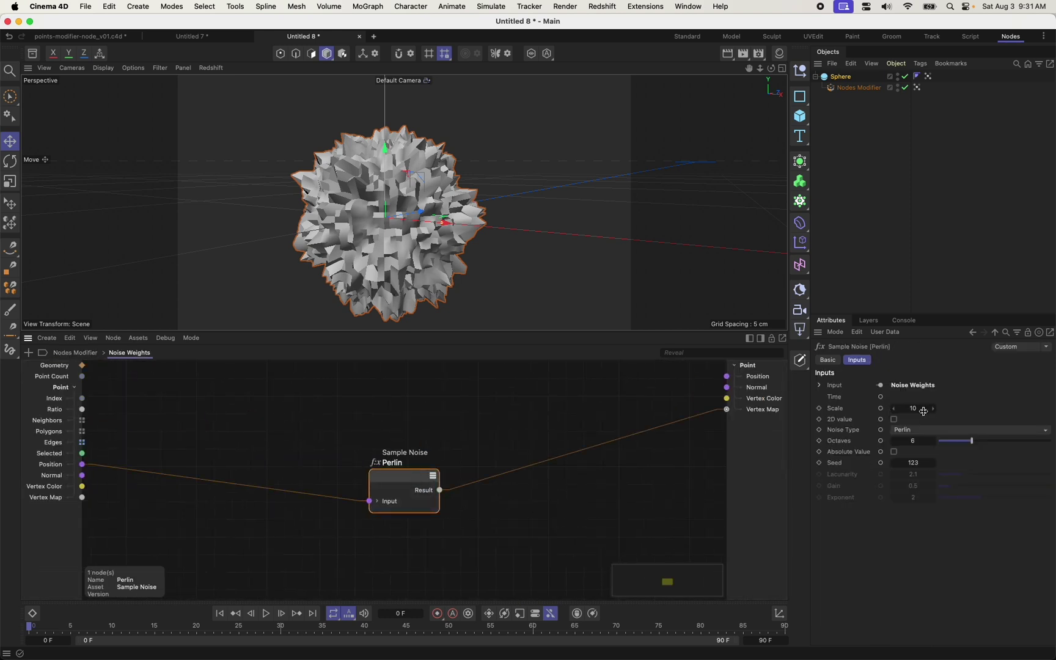
pyautogui.moveTo(924, 411); pyautogui.dragTo(886, 412)
pyautogui.moveTo(413, 479); pyautogui.dragTo(299, 475)
# Insert a Spline Mapper node between the Perlin Result and the Vertex Map output.
pyautogui.doubleClick(573, 506)
pyautogui.write('spline ma')
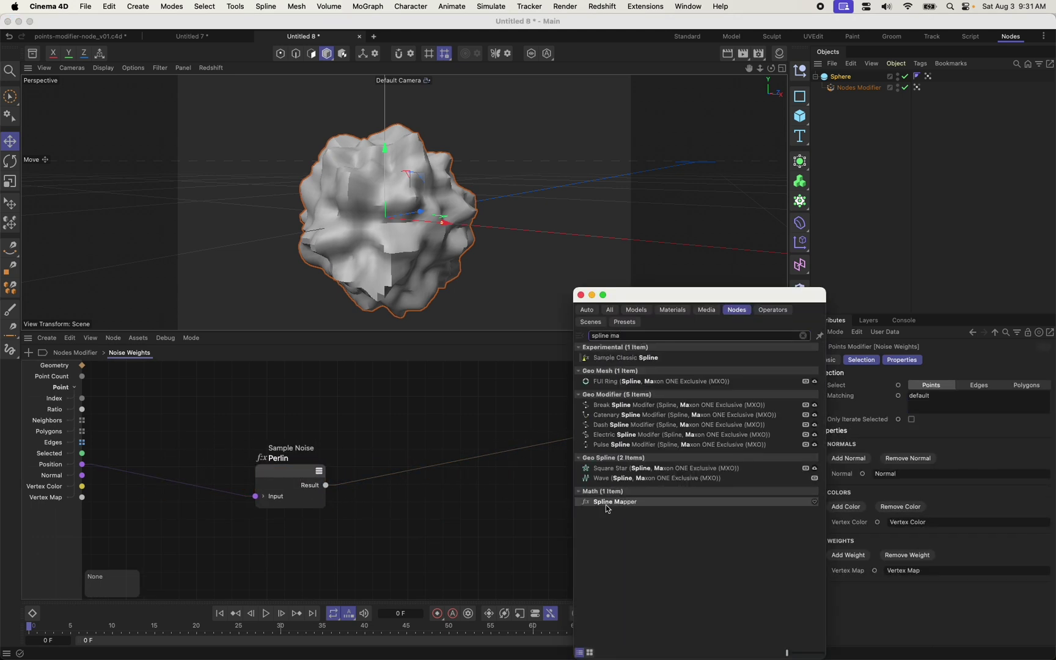
pyautogui.moveTo(608, 508); pyautogui.dragTo(370, 479)
# Steepen the Spline Mapper curve by moving its start point to about 0.5 and its end point to about 0.7 in X.
pyautogui.moveTo(837, 502); pyautogui.dragTo(906, 501)
pyautogui.moveTo(1042, 431); pyautogui.dragTo(956, 430)
pyautogui.moveTo(907, 501); pyautogui.dragTo(936, 501)
pyautogui.moveTo(956, 430); pyautogui.dragTo(975, 430)
# Set the Perlin Scale to 0.5, fine-tune it to 0.427, and view the deformed sphere from another angle.
pyautogui.click(303, 473)
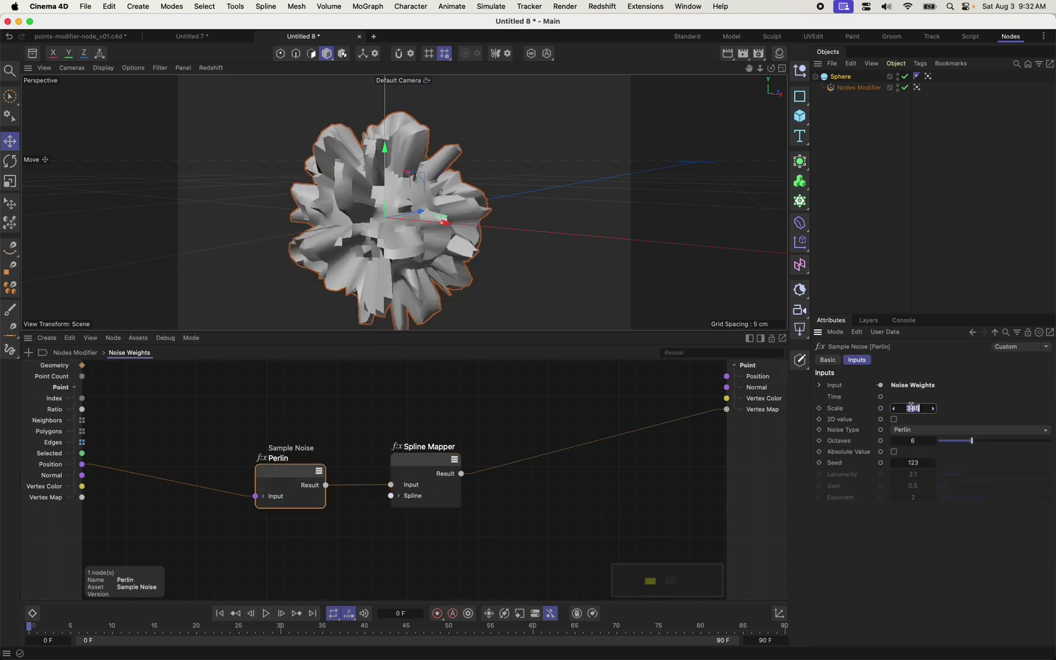
pyautogui.write('.5')
pyautogui.press('Return')
pyautogui.moveTo(911, 407); pyautogui.dragTo(914, 408)
pyautogui.keyDown('alt'); pyautogui.moveTo(408, 220); pyautogui.dragTo(470, 208); pyautogui.keyUp('alt')
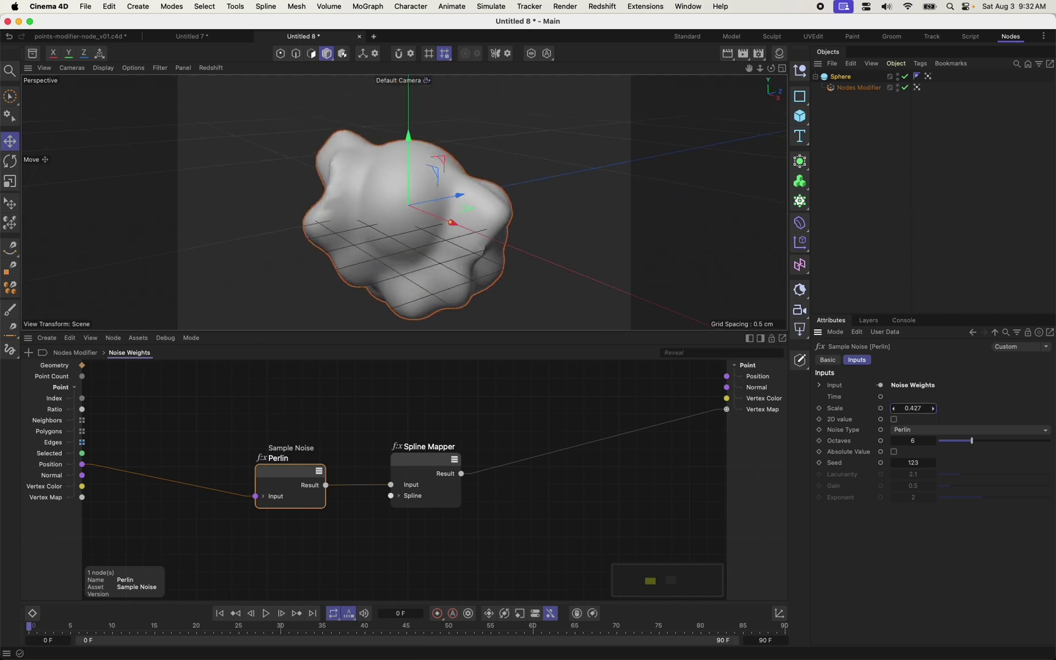
# Tighten the Spline Mapper curve to run from about 0.5 to 0.6 in X and flatten the end point's tangent.
pyautogui.click(418, 465)
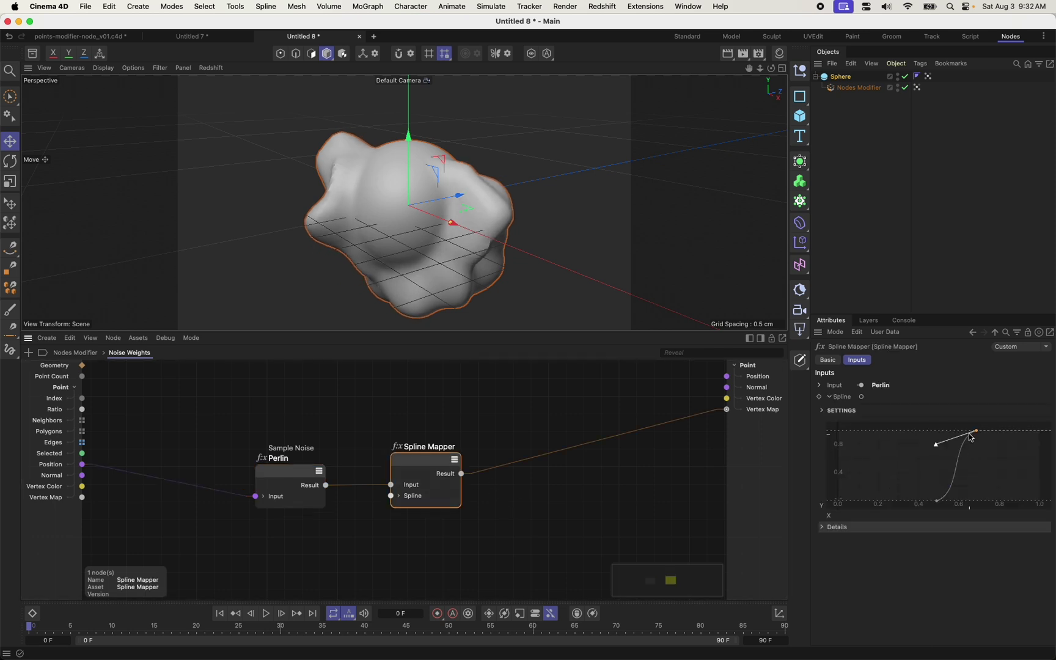
pyautogui.moveTo(978, 432); pyautogui.dragTo(960, 432)
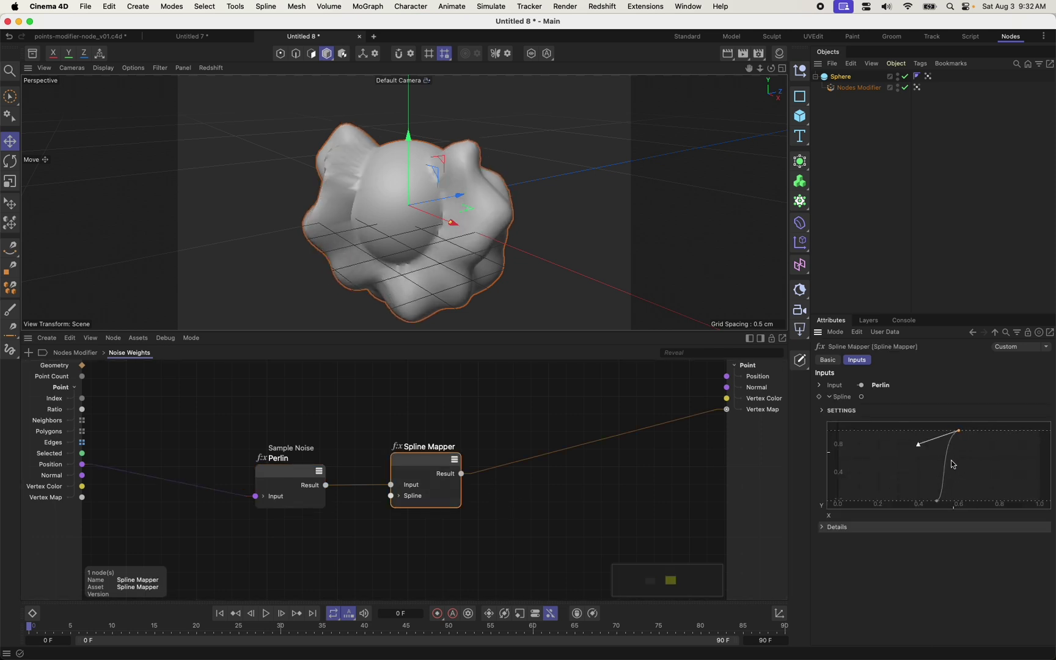
pyautogui.moveTo(937, 501); pyautogui.dragTo(940, 503)
pyautogui.click(959, 432)
pyautogui.moveTo(919, 445); pyautogui.dragTo(917, 433)
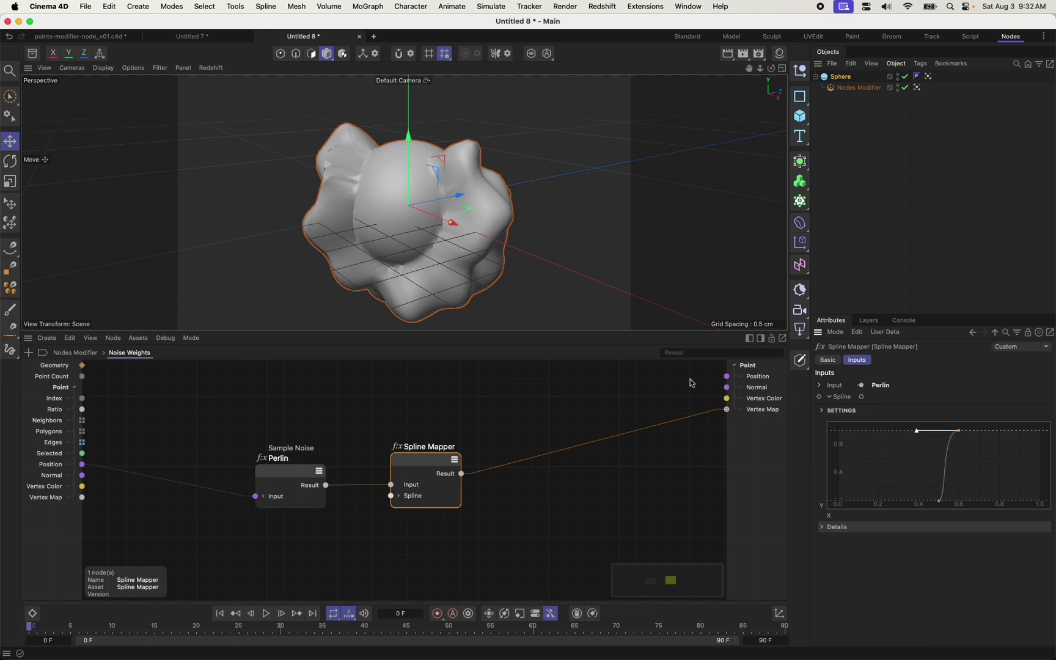
# Return to the Nodes Modifier graph and move Noise Weights and Noise Displace together closer to the Geometry input.
pyautogui.keyDown('alt'); pyautogui.moveTo(604, 312); pyautogui.dragTo(440, 287); pyautogui.keyUp('alt')
pyautogui.click(75, 353)
pyautogui.moveTo(548, 510); pyautogui.dragTo(247, 438)
pyautogui.click(517, 494)
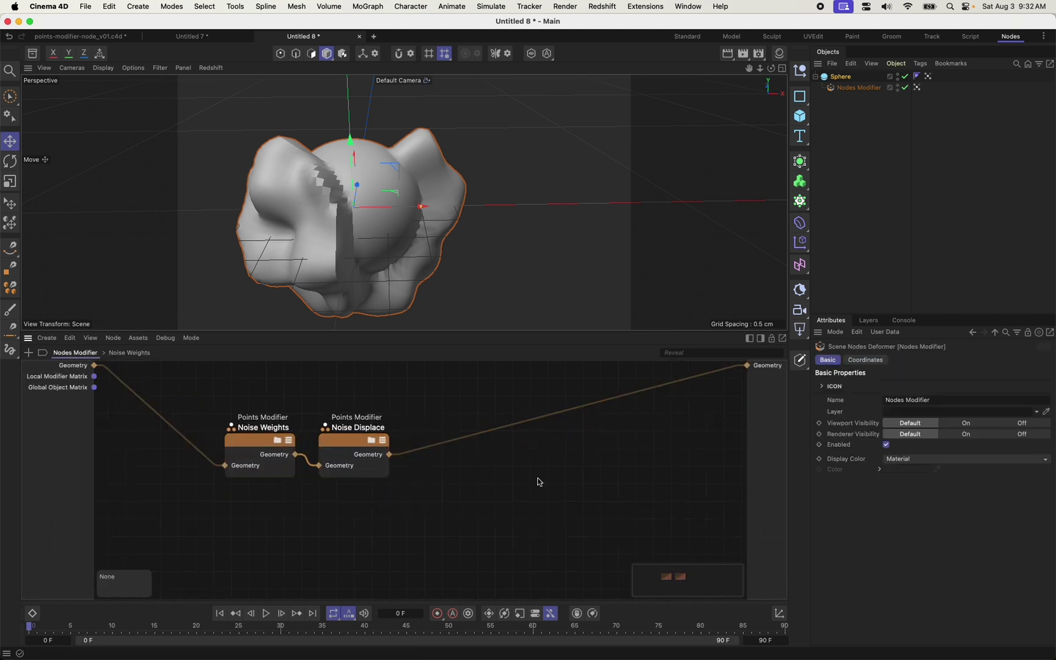
# Insert a third Points Modifier node after Noise Displace.
pyautogui.doubleClick(540, 482)
pyautogui.write('points mod')
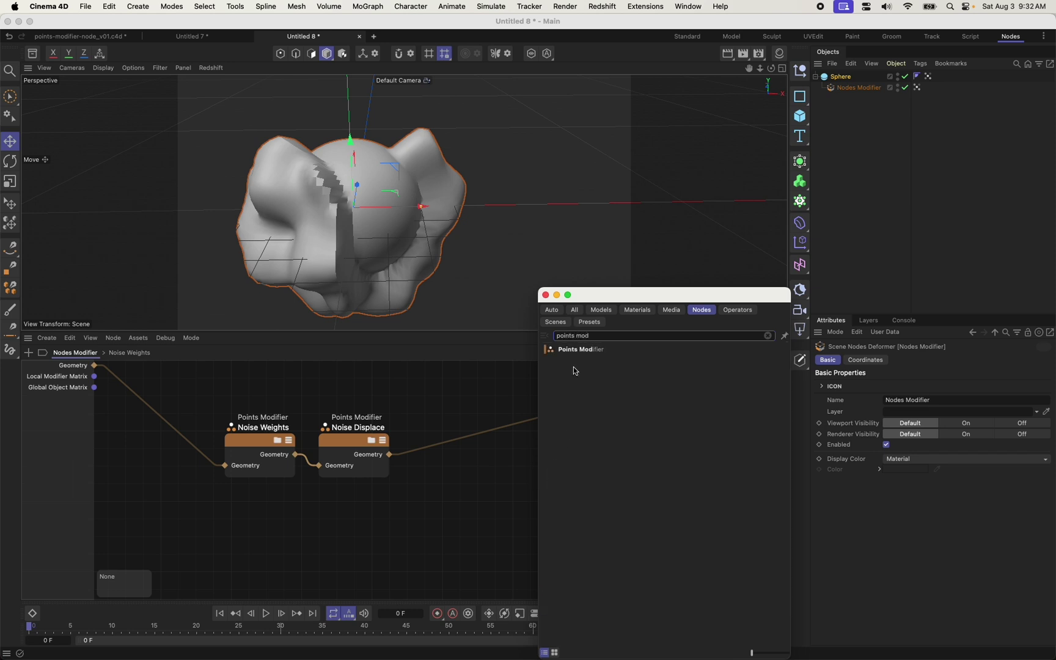
pyautogui.press('Down')
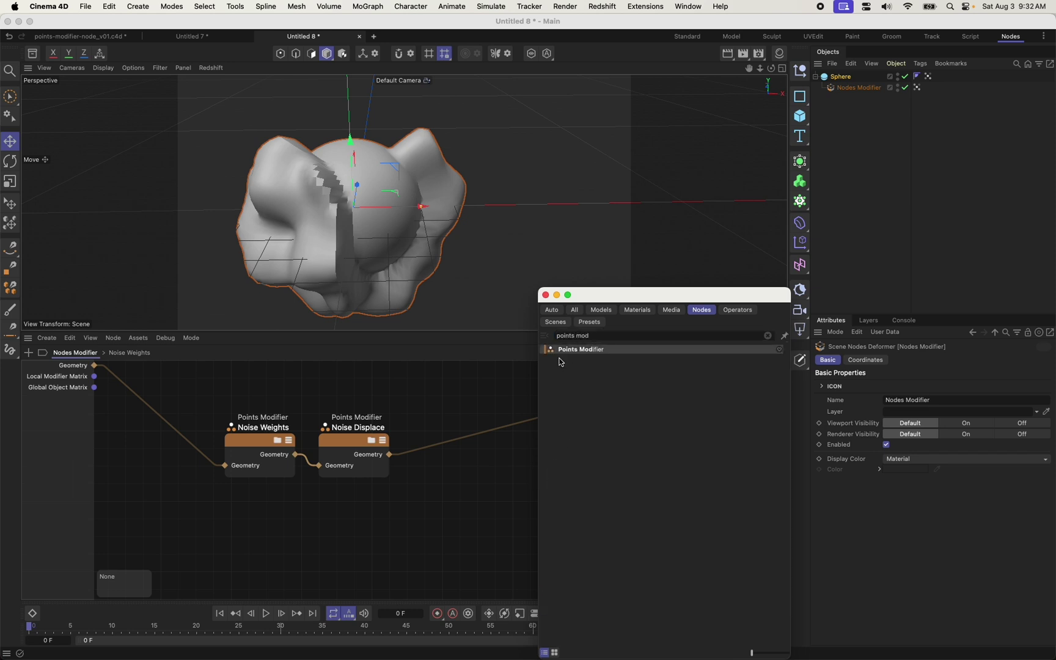
pyautogui.press('Return')
# Inside the new Points Modifier, add a Basic Gradient with Vertex Map feeding its Position and its Result feeding the Vertex Color output.
pyautogui.doubleClick(475, 438)
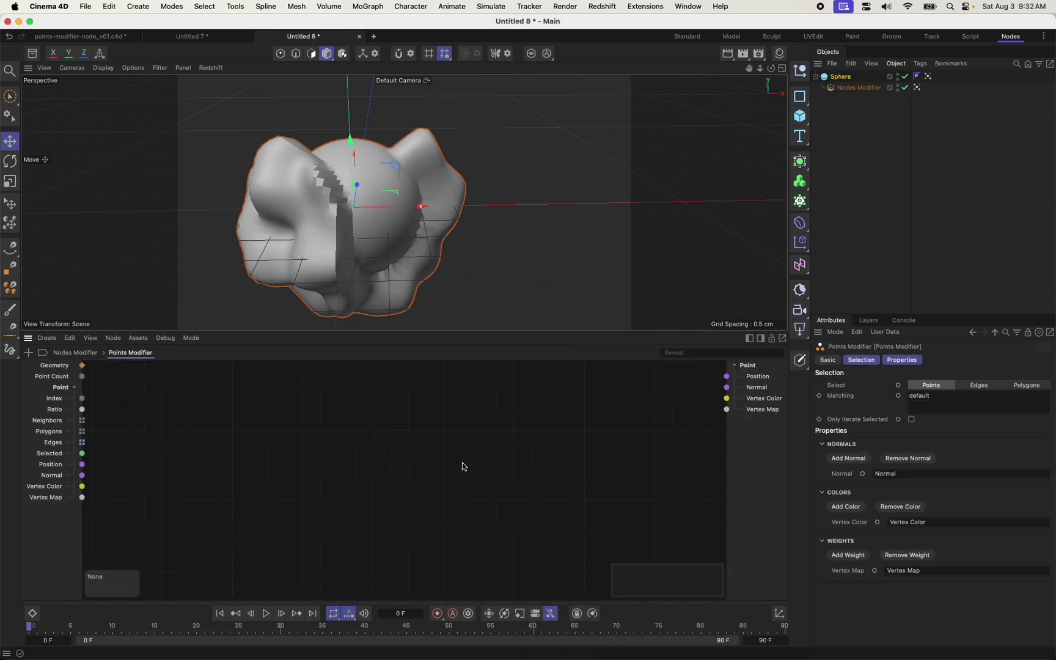
pyautogui.doubleClick(419, 482)
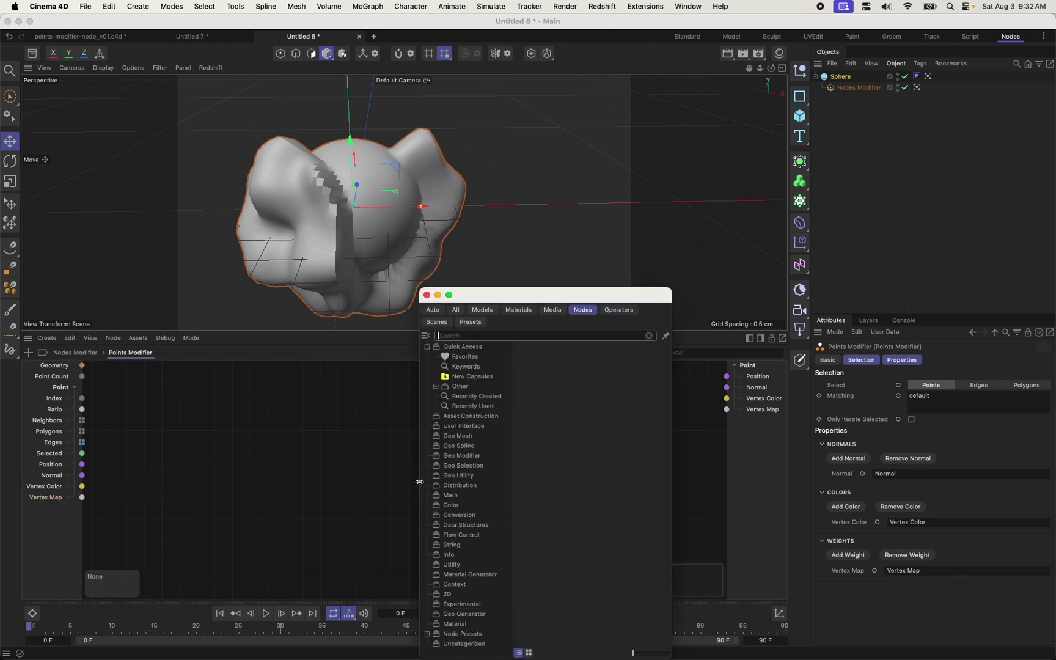
pyautogui.write('r')
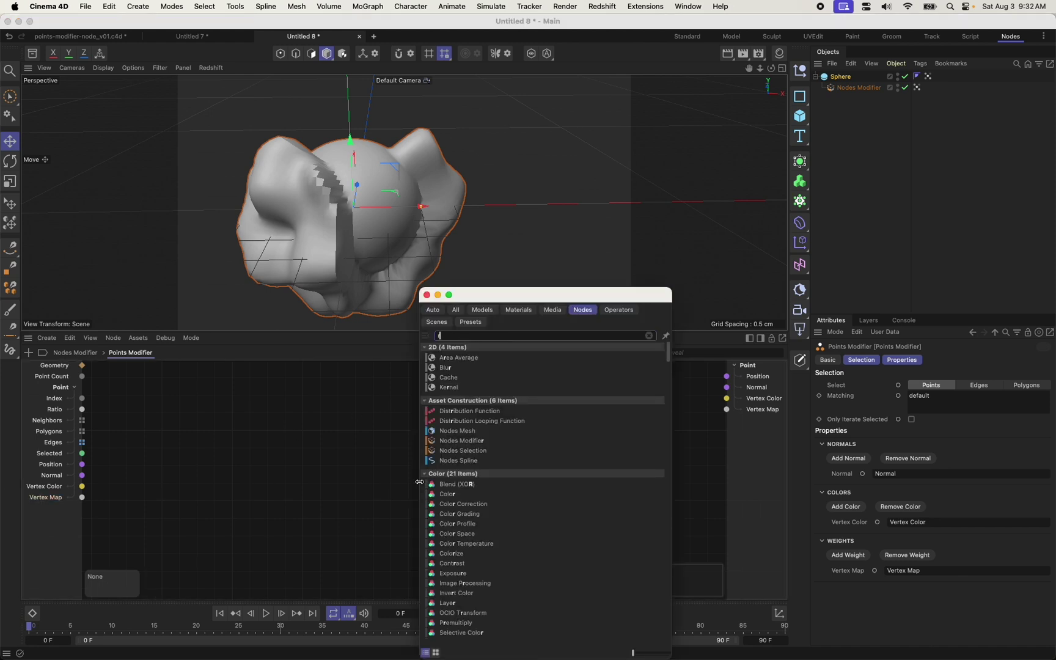
pyautogui.press('BackSpace')
pyautogui.write('gradi')
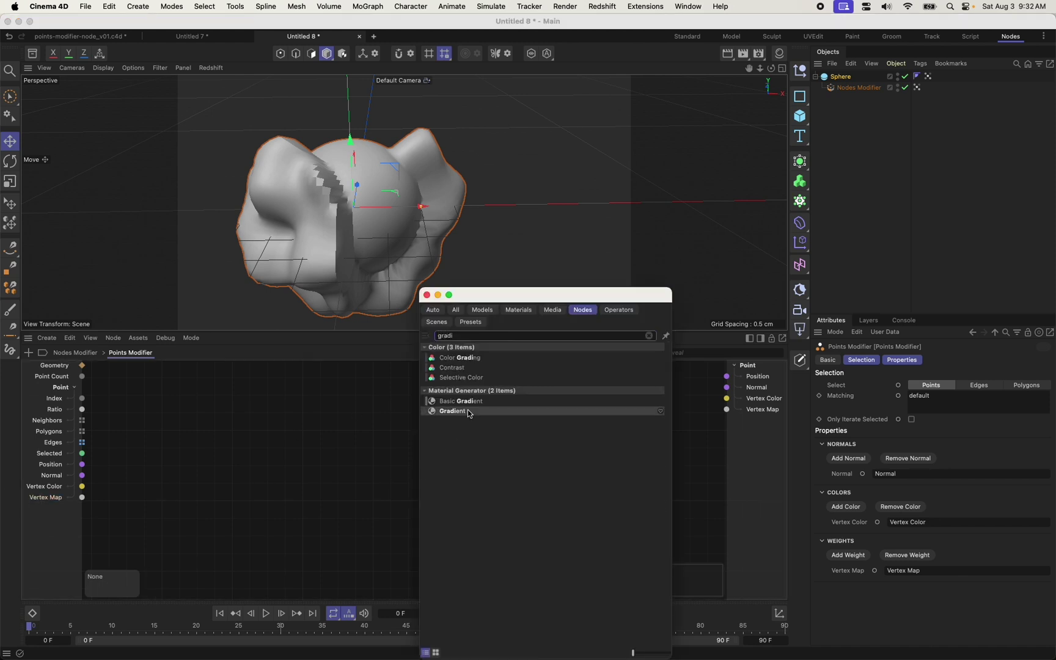
pyautogui.moveTo(470, 400); pyautogui.dragTo(292, 423)
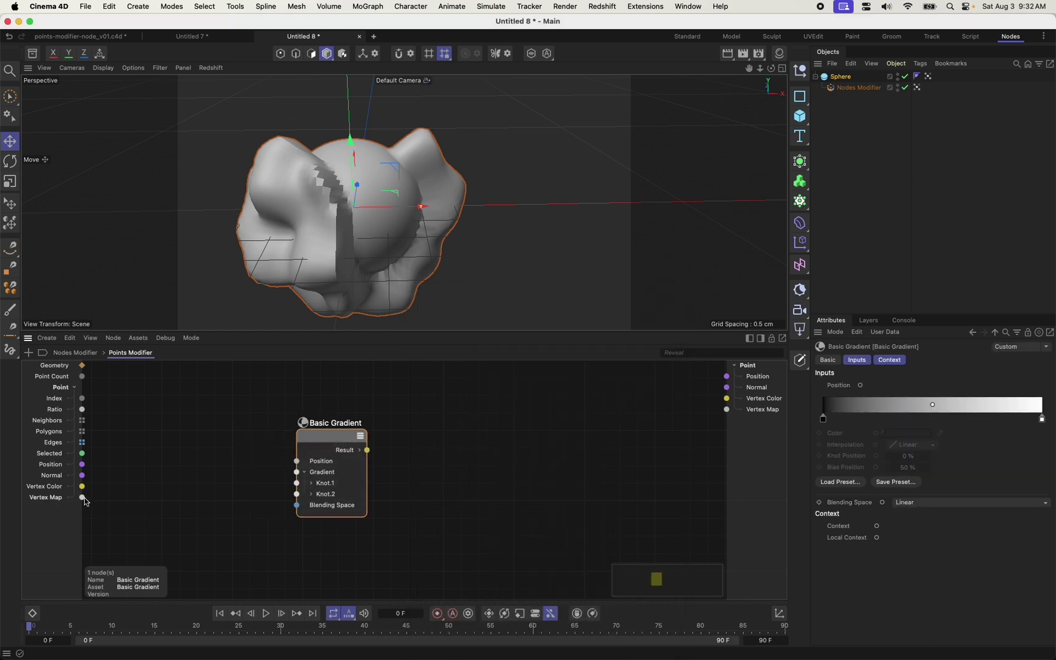
pyautogui.moveTo(84, 498); pyautogui.dragTo(296, 461)
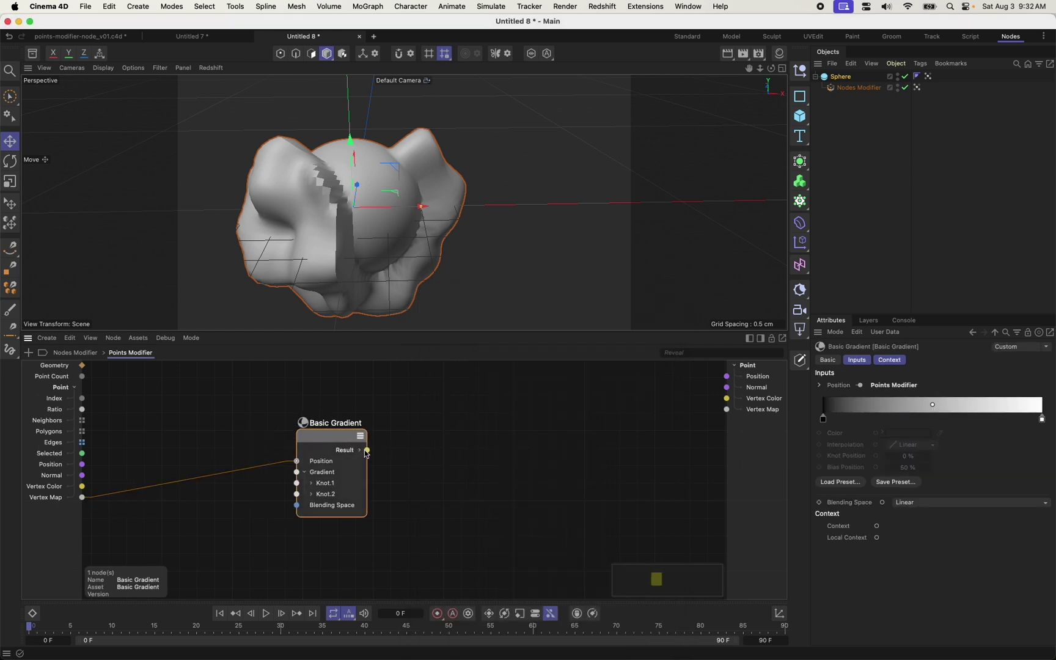
pyautogui.moveTo(368, 451); pyautogui.dragTo(726, 400)
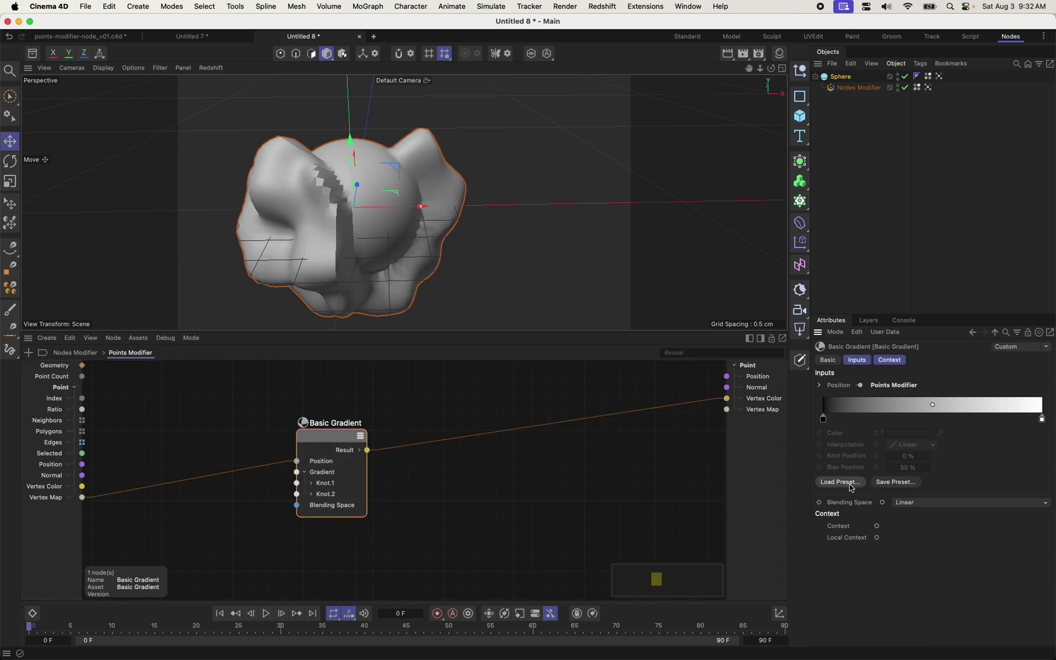
# Load the black-violet-orange gradient preset and display the sphere's Vertex Color tag in the viewport.
pyautogui.click(848, 483)
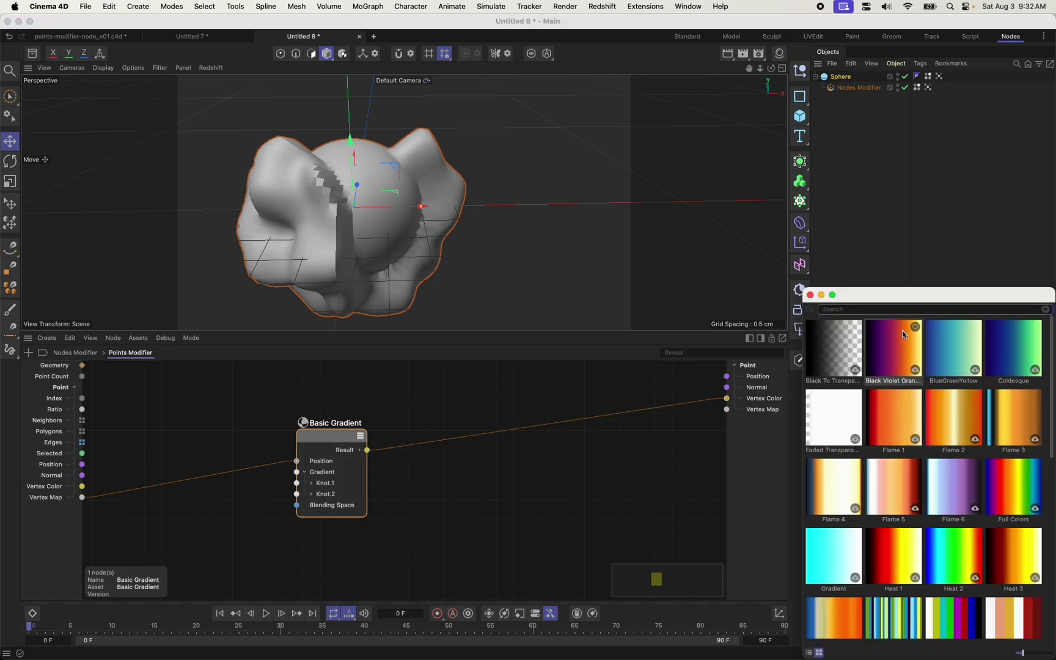
pyautogui.doubleClick(903, 333)
pyautogui.click(928, 76)
pyautogui.keyDown('alt'); pyautogui.moveTo(338, 247); pyautogui.dragTo(423, 206); pyautogui.keyUp('alt')
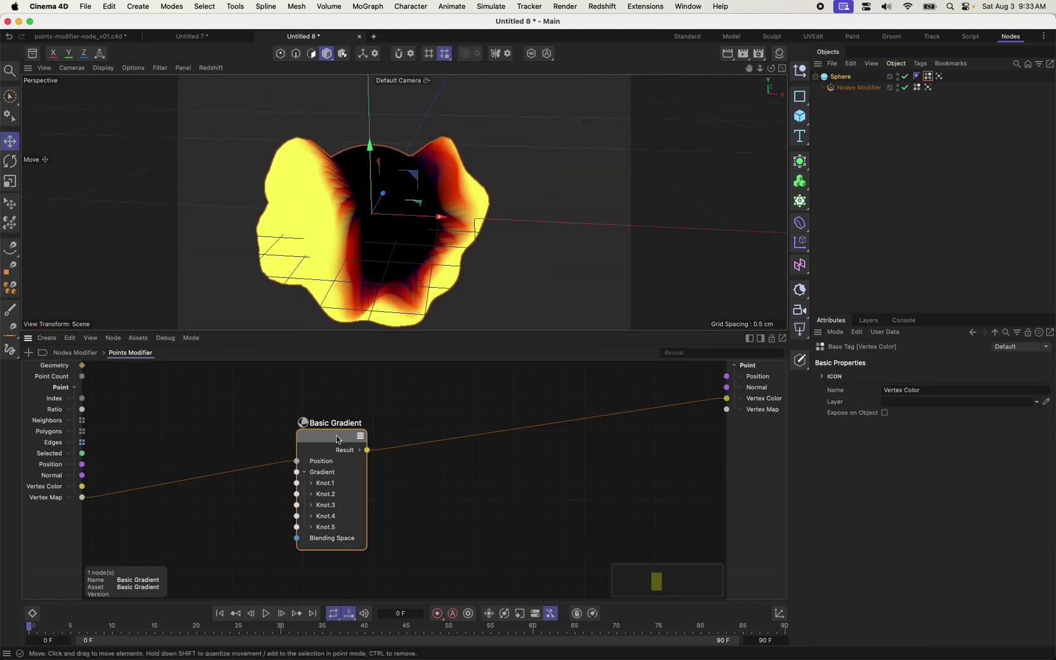
# Show the Basic Gradient node's settings again and move the node closer to the point outputs.
pyautogui.click(338, 439)
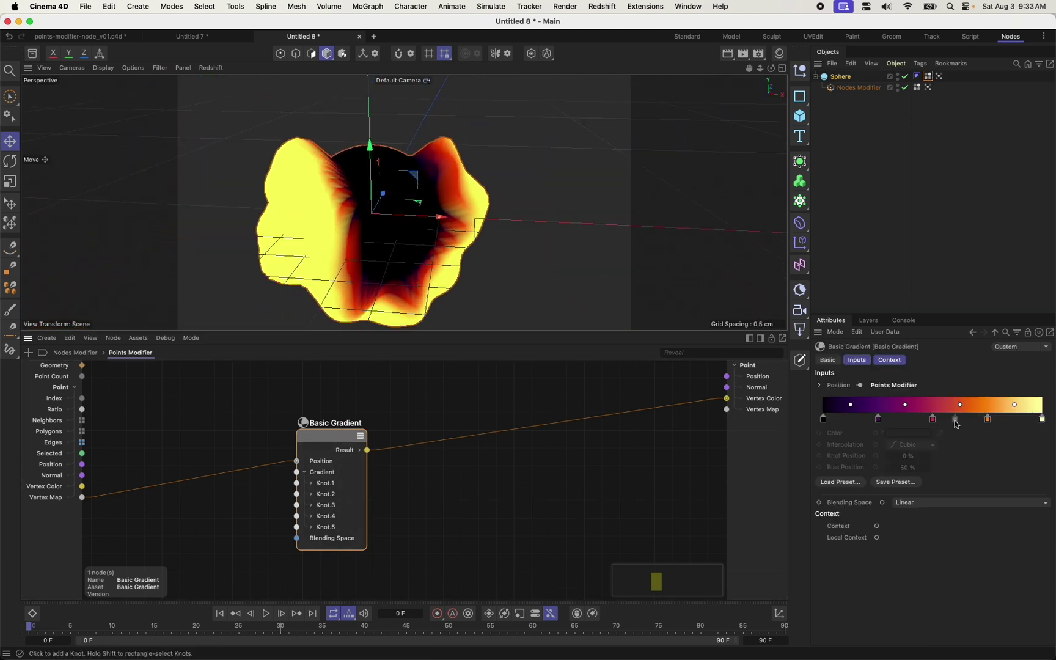
pyautogui.moveTo(329, 437); pyautogui.dragTo(400, 456)
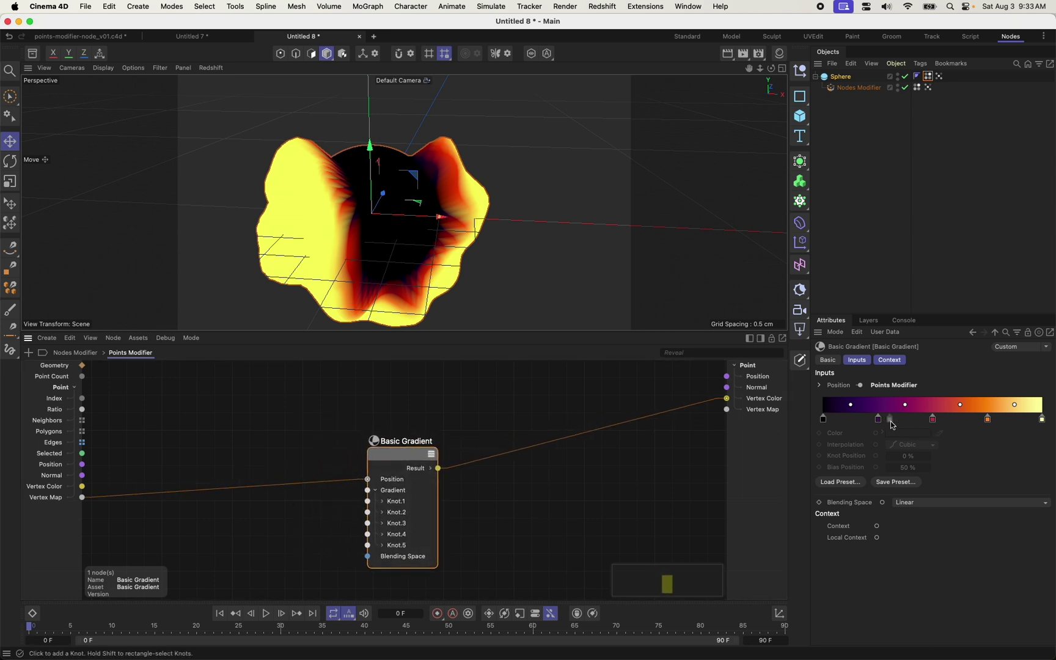
# Try another Blending Space for the Basic Gradient and return it to Linear.
pyautogui.click(909, 503)
pyautogui.click(916, 527)
pyautogui.click(918, 504)
pyautogui.click(919, 515)
# Remove the gradient's black knot, move violet to the start, and shift the red and orange knots earlier, with orange at about 66%.
pyautogui.moveTo(823, 419); pyautogui.dragTo(826, 454)
pyautogui.moveTo(878, 419); pyautogui.dragTo(817, 425)
pyautogui.moveTo(933, 419); pyautogui.dragTo(893, 420)
pyautogui.moveTo(988, 421)
pyautogui.mouseDown()
pyautogui.moveTo(953, 421)
pyautogui.moveTo(979, 424)
pyautogui.moveTo(980, 437)
pyautogui.moveTo(954, 422)
pyautogui.moveTo(970, 422)
pyautogui.mouseUp()
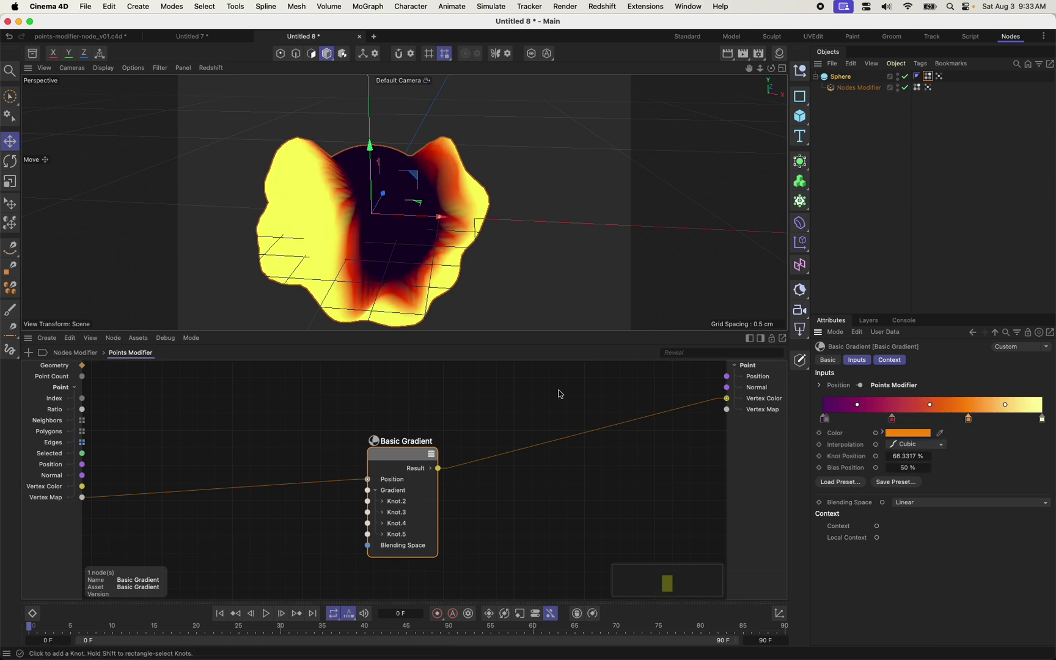
# Cut the Spline Mapper out of Noise Weights and connect the Perlin noise Result directly to the Vertex Map output.
pyautogui.click(76, 353)
pyautogui.doubleClick(272, 441)
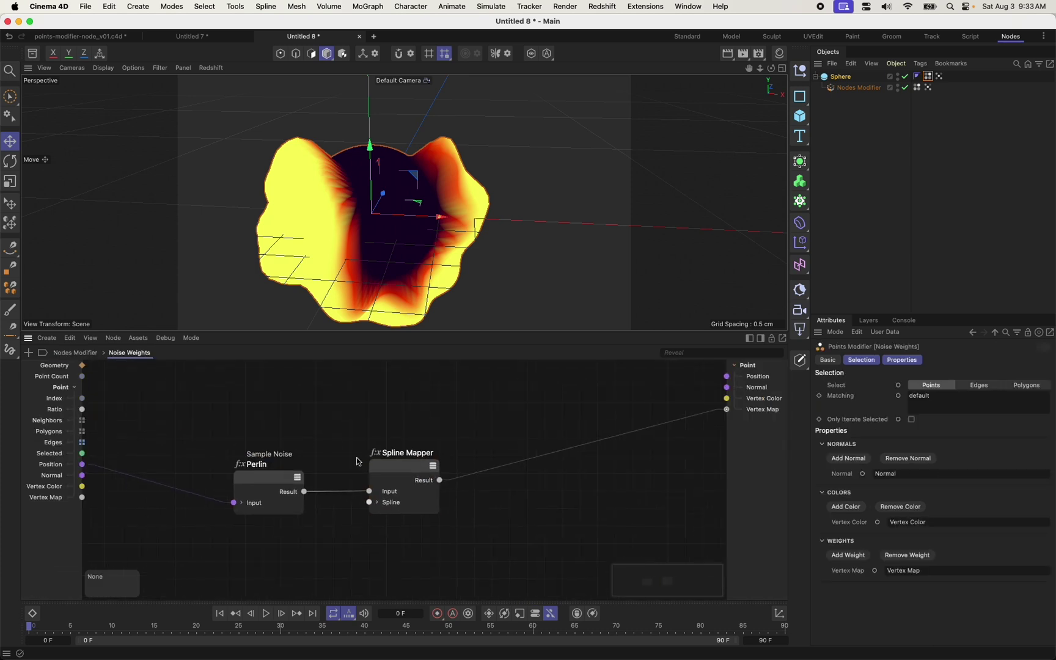
pyautogui.moveTo(376, 469)
pyautogui.mouseDown()
pyautogui.moveTo(328, 454)
pyautogui.moveTo(372, 483)
pyautogui.mouseUp()
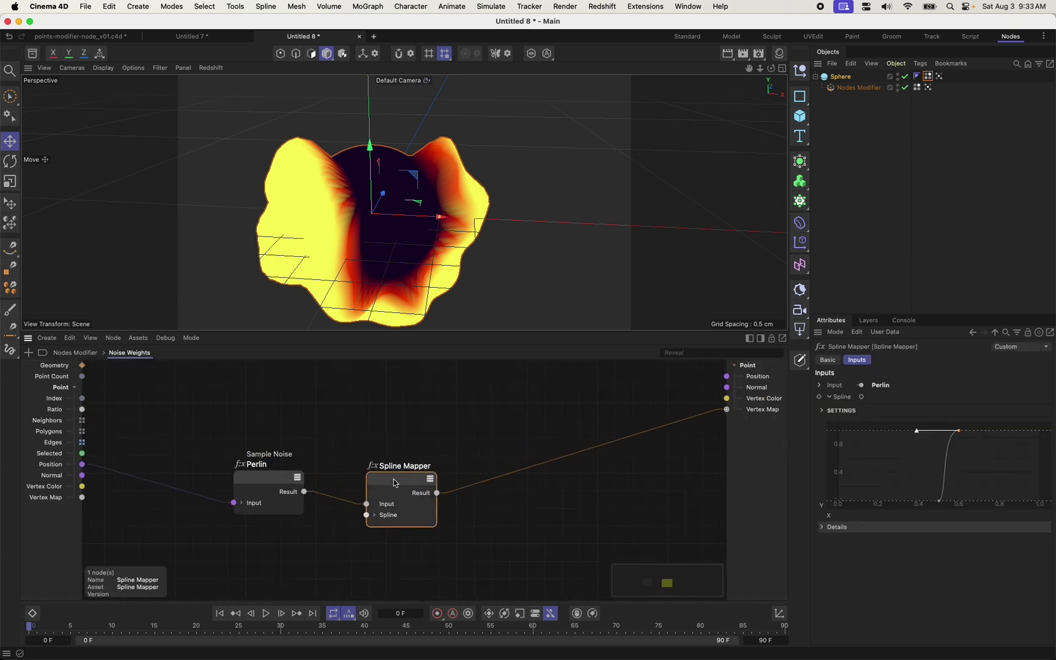
pyautogui.press('Delete')
pyautogui.moveTo(304, 491); pyautogui.dragTo(733, 415)
# Paste the Spline Mapper inside Noise Displace and route Vertex Map through it into Input 2 of the first Scale node.
pyautogui.click(76, 353)
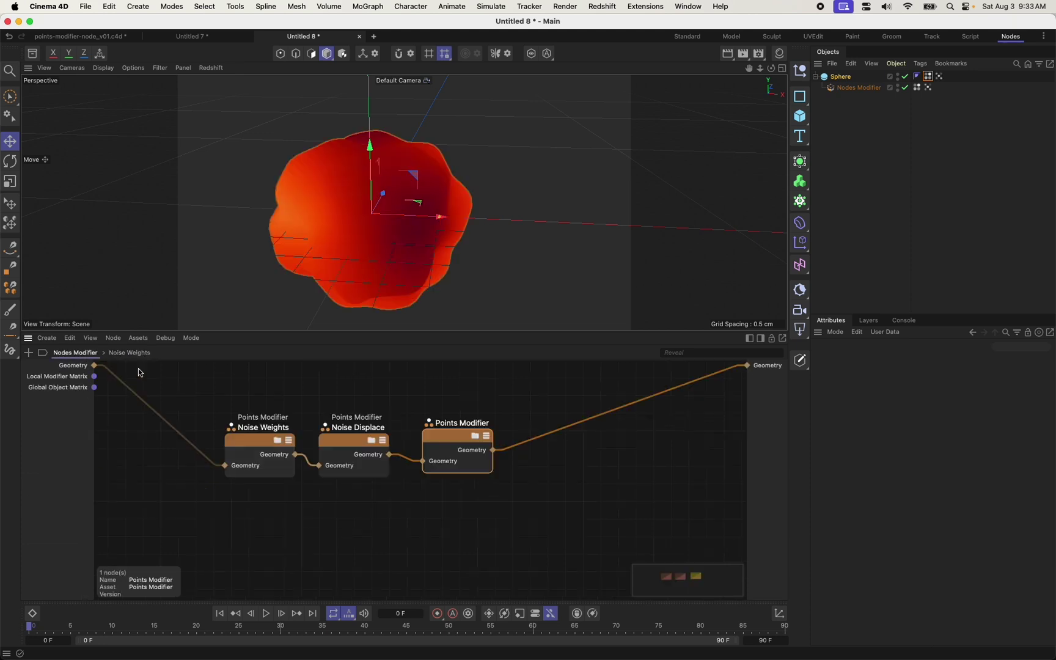
pyautogui.click(370, 441)
pyautogui.moveTo(217, 576); pyautogui.dragTo(269, 535, button='middle')
pyautogui.press('super+v')
pyautogui.moveTo(407, 468); pyautogui.dragTo(261, 494)
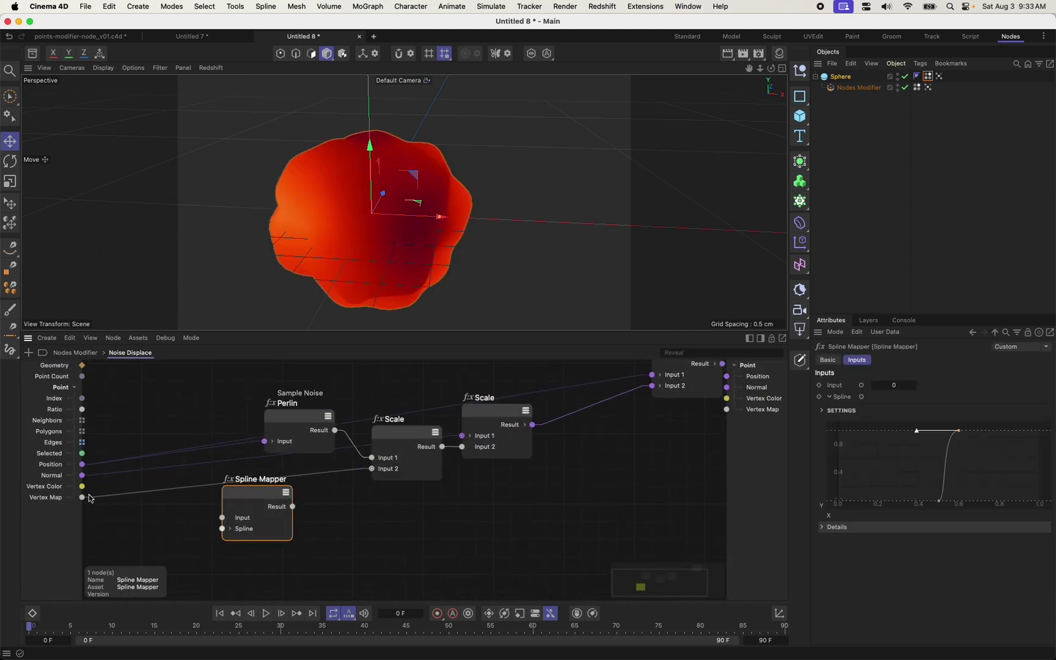
pyautogui.moveTo(82, 497); pyautogui.dragTo(230, 520)
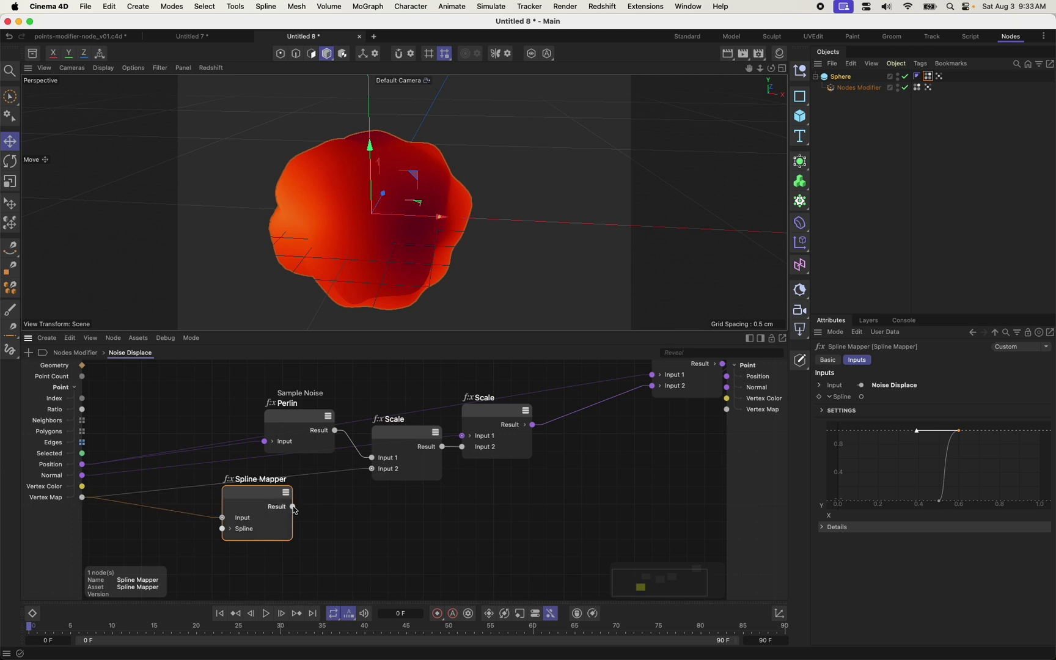
pyautogui.moveTo(293, 507); pyautogui.dragTo(377, 473)
# Rename the third Points Modifier node as Weight to Gradient.
pyautogui.click(75, 352)
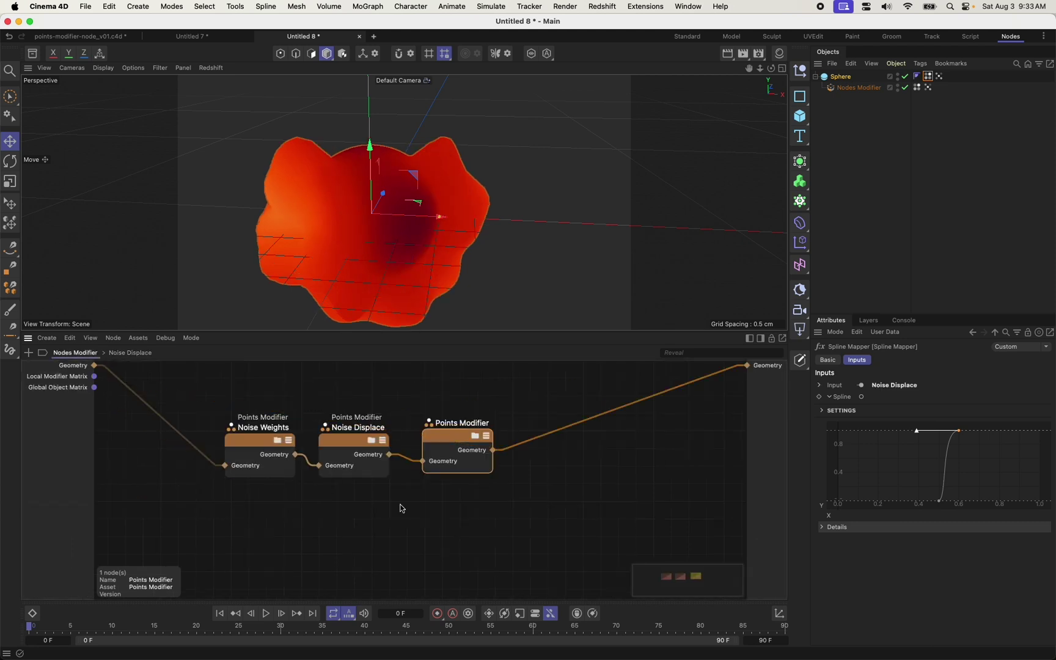
pyautogui.doubleClick(465, 427)
pyautogui.write('Weight to Gradient')
pyautogui.press('Return')
# Reload the Black Violet Orange preset on the Basic Gradient inside Weight to Gradient and inspect the sphere's coloring.
pyautogui.click(475, 436)
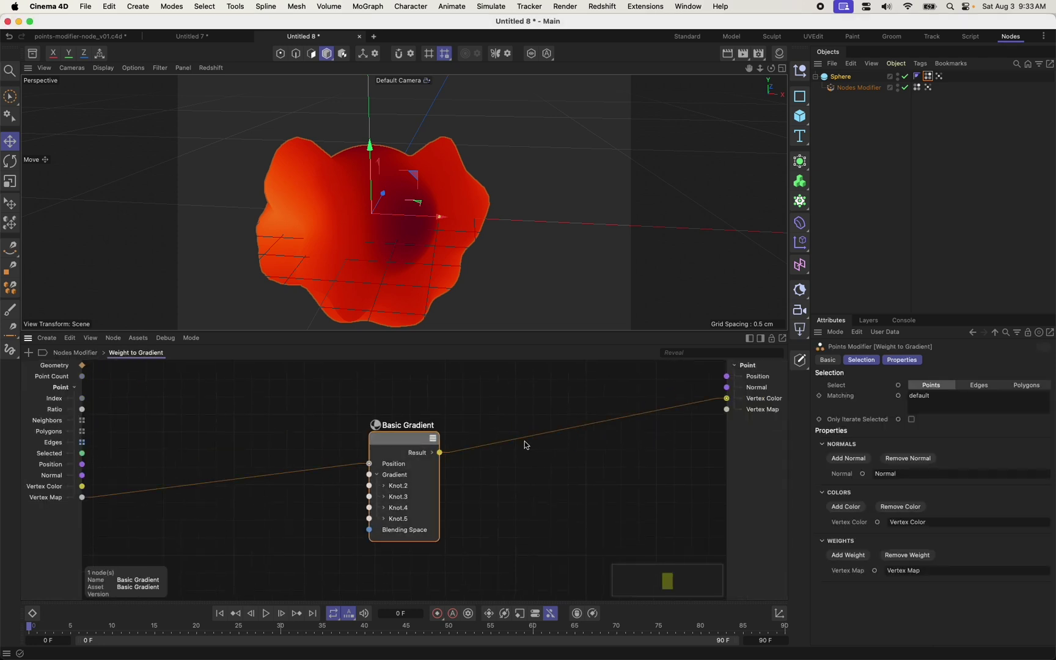
pyautogui.click(411, 437)
pyautogui.click(848, 484)
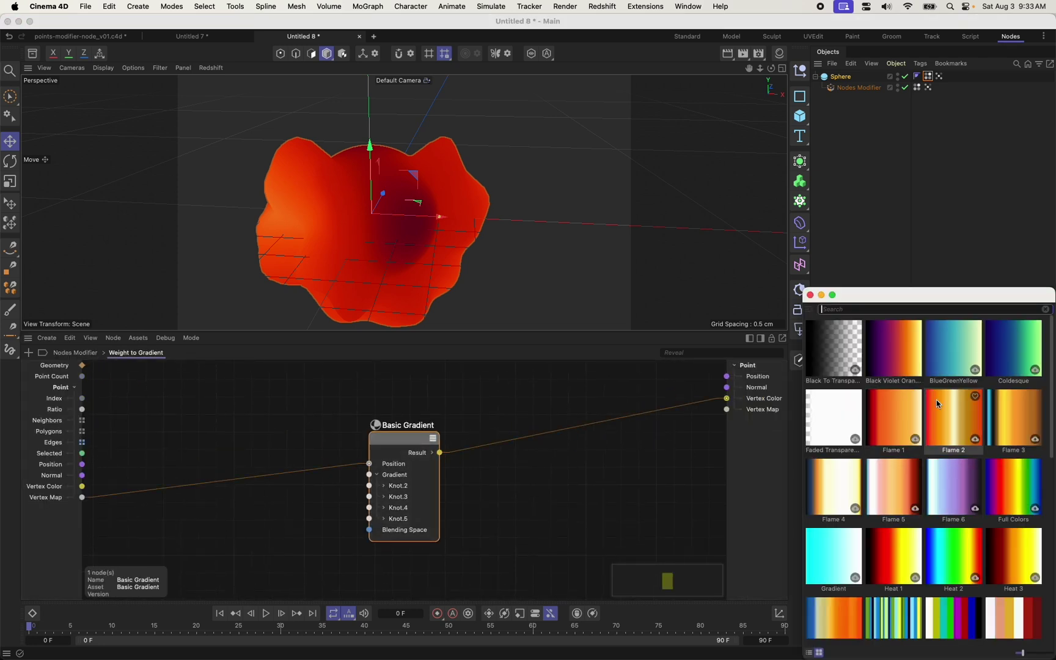
pyautogui.doubleClick(921, 366)
pyautogui.keyDown('alt'); pyautogui.moveTo(338, 202); pyautogui.dragTo(446, 174); pyautogui.keyUp('alt')
pyautogui.keyDown('alt'); pyautogui.moveTo(446, 174); pyautogui.dragTo(397, 199, button='right'); pyautogui.keyUp('alt')
pyautogui.keyDown('alt'); pyautogui.moveTo(397, 200); pyautogui.dragTo(378, 204, button='middle'); pyautogui.keyUp('alt')
pyautogui.keyDown('alt'); pyautogui.moveTo(358, 220); pyautogui.dragTo(383, 220); pyautogui.keyUp('alt')
pyautogui.keyDown('alt'); pyautogui.moveTo(385, 220); pyautogui.dragTo(408, 221, button='right'); pyautogui.keyUp('alt')
pyautogui.keyDown('alt'); pyautogui.moveTo(361, 223); pyautogui.dragTo(390, 219); pyautogui.keyUp('alt')
pyautogui.keyDown('alt'); pyautogui.moveTo(390, 218); pyautogui.dragTo(363, 219, button='right'); pyautogui.keyUp('alt')
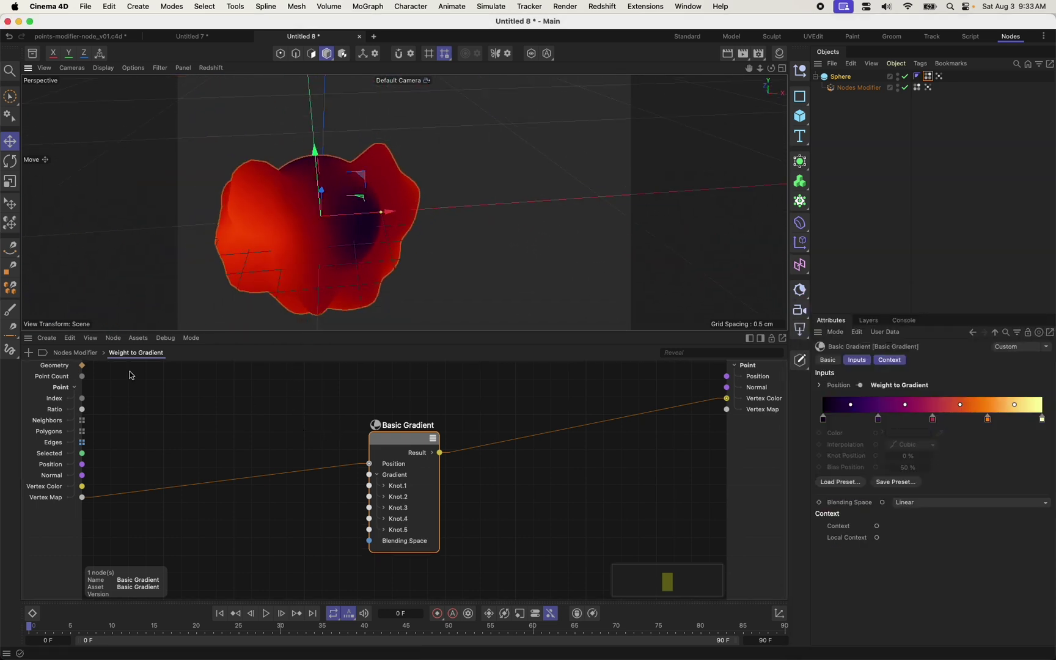
# Return to the Nodes Modifier graph, try doubling the gradient's knots, and undo the change.
pyautogui.click(76, 353)
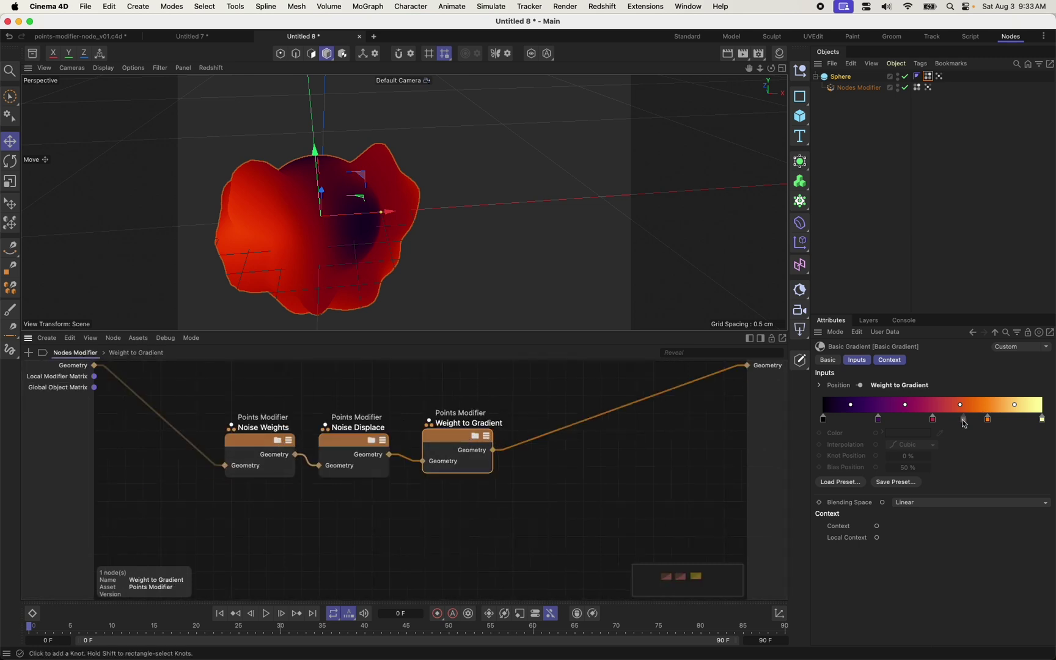
pyautogui.rightClick(981, 405)
pyautogui.click(996, 463)
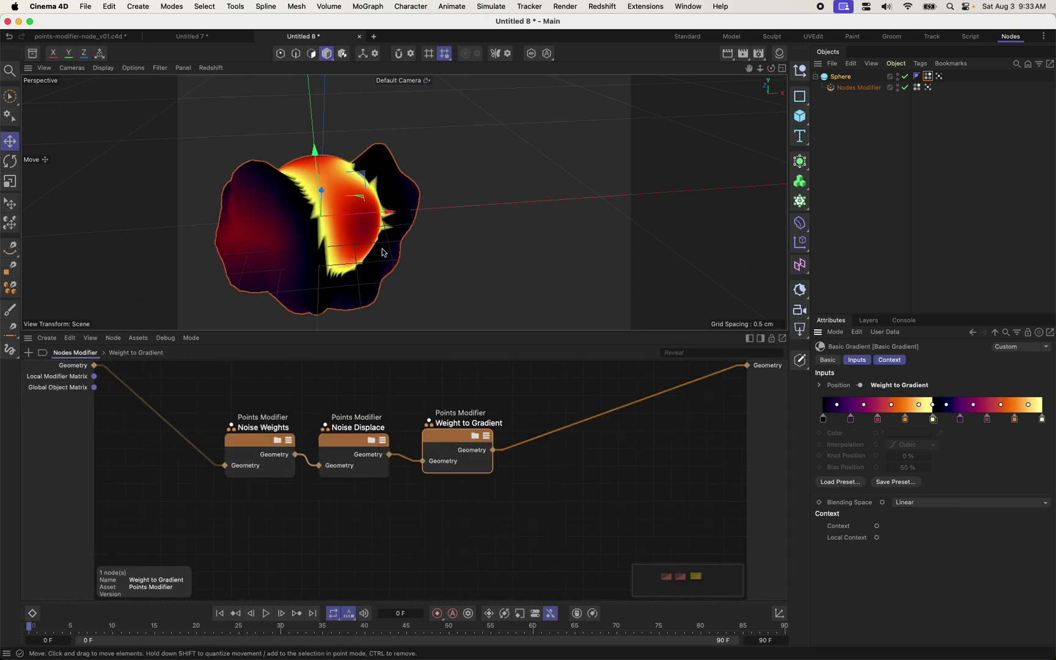
pyautogui.keyDown('alt'); pyautogui.moveTo(460, 271); pyautogui.dragTo(258, 203); pyautogui.keyUp('alt')
pyautogui.press('super+z')
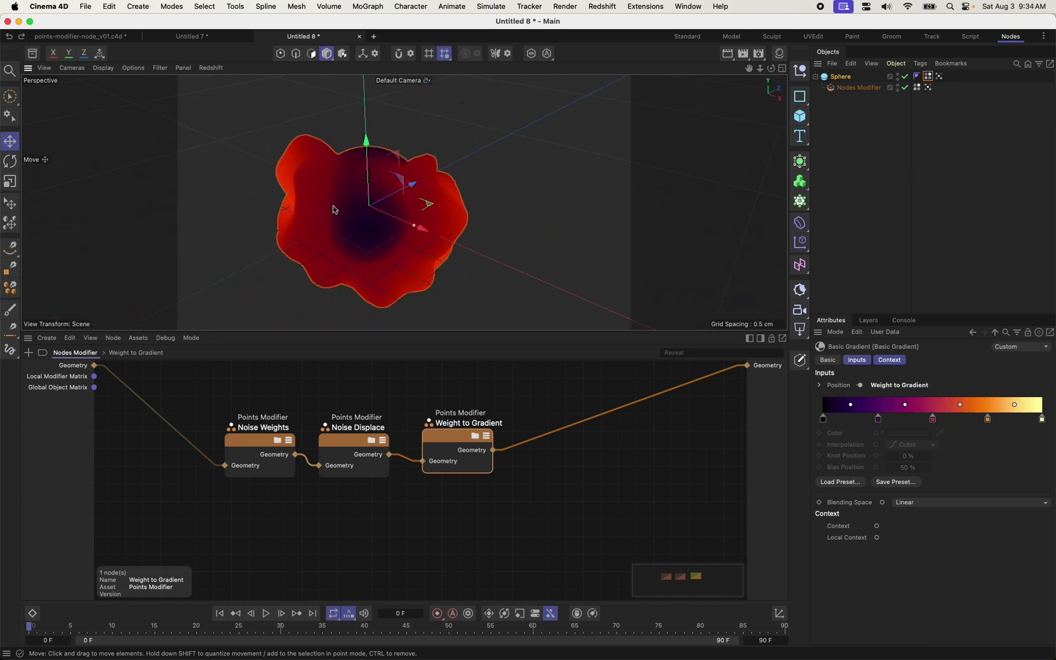
pyautogui.keyDown('alt'); pyautogui.moveTo(374, 245); pyautogui.dragTo(398, 236); pyautogui.keyUp('alt')
# Space the Noise Weights and Weight to Gradient nodes further away from Noise Displace.
pyautogui.click(525, 418)
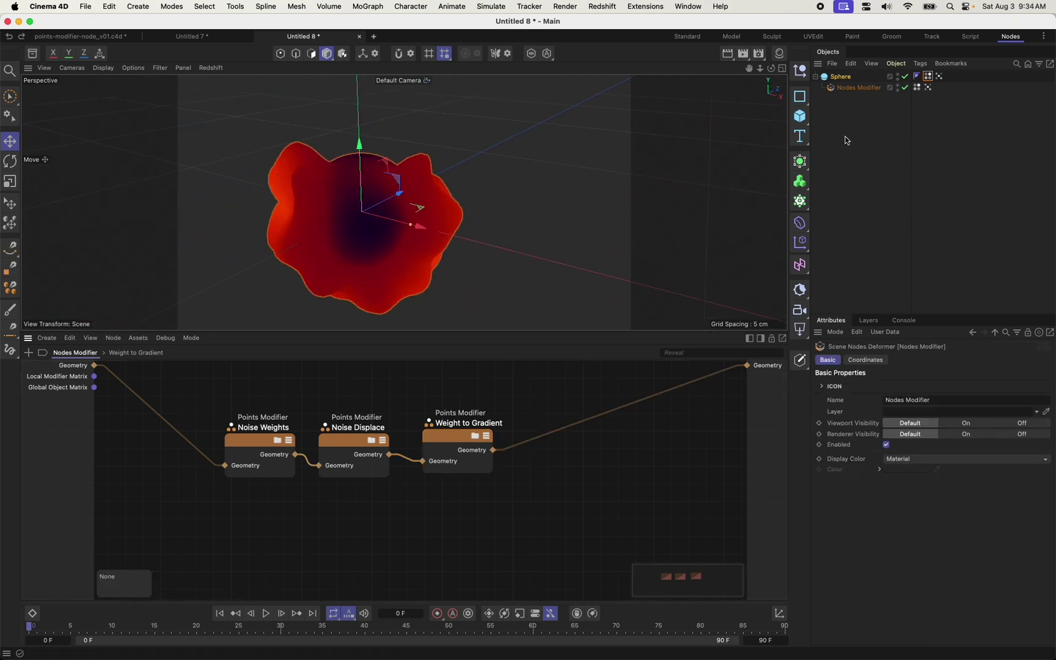
pyautogui.keyDown('alt'); pyautogui.moveTo(473, 262); pyautogui.dragTo(428, 251); pyautogui.keyUp('alt')
pyautogui.moveTo(436, 435); pyautogui.dragTo(446, 435)
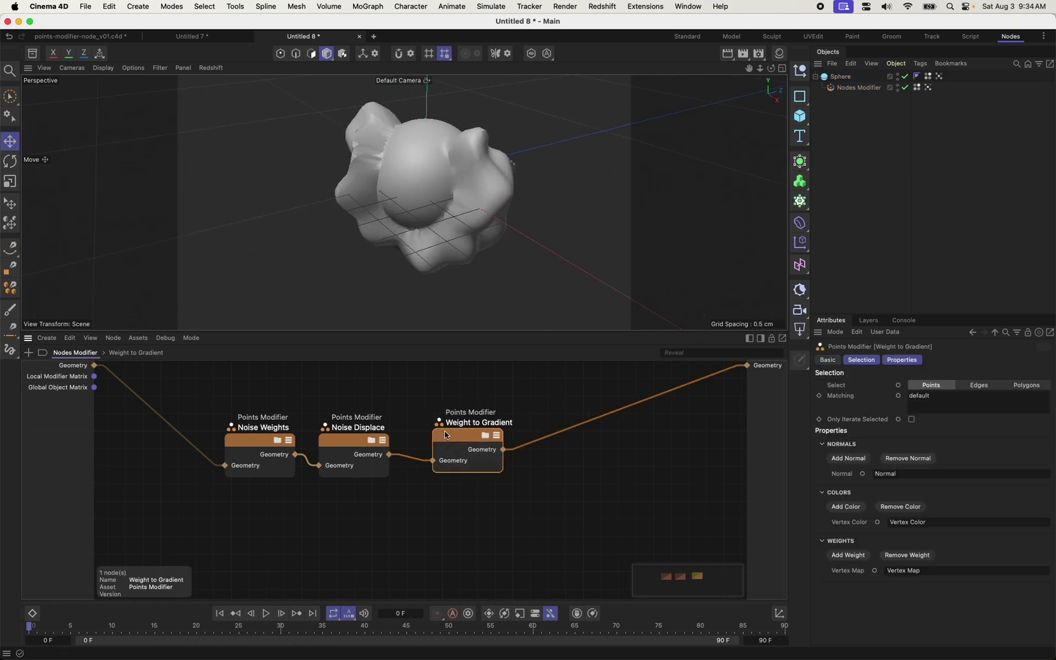
pyautogui.click(265, 446)
# In the points-modifier-node_v01.c4d project, open the Points Modifier Example graph and reposition the first four topic notes, from Modifying Points to Remapping.
pyautogui.click(77, 36)
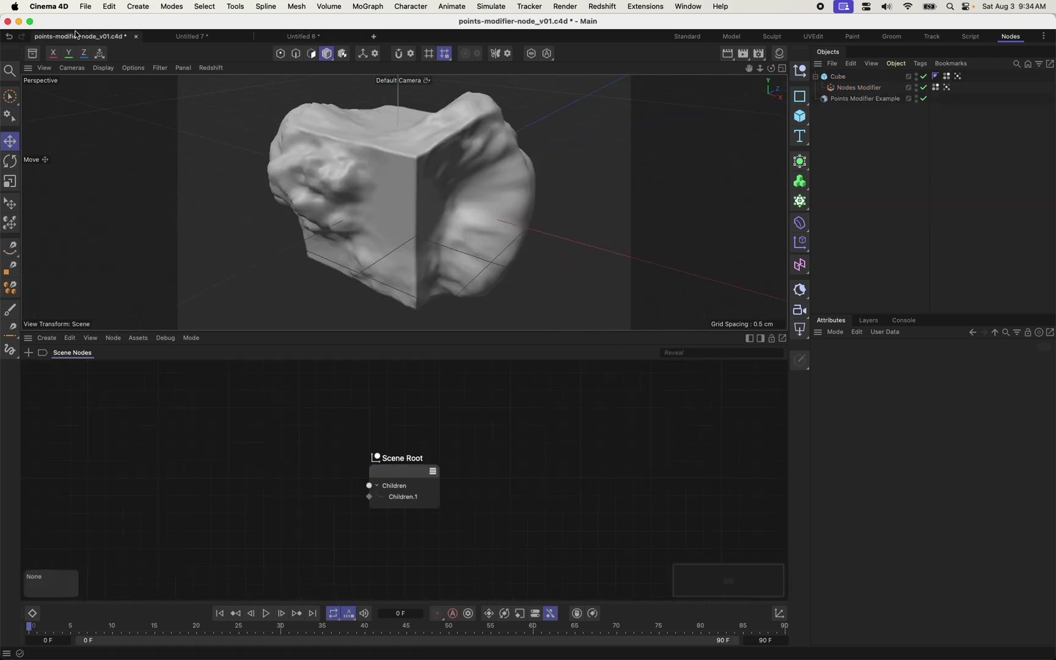
pyautogui.click(864, 98)
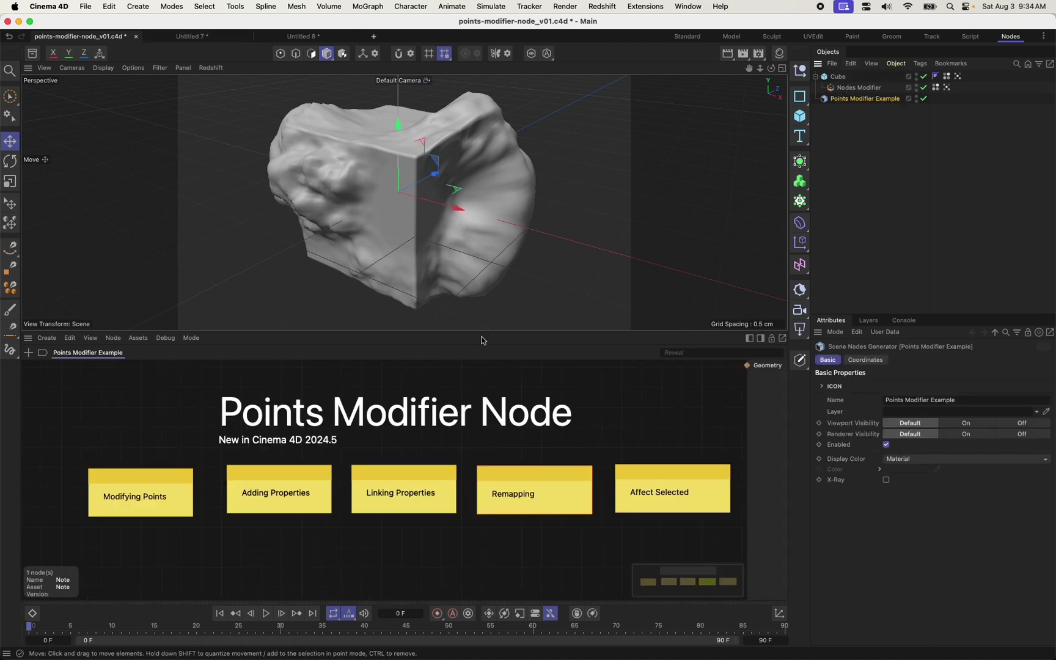
pyautogui.moveTo(150, 483)
pyautogui.mouseDown()
pyautogui.moveTo(138, 472)
pyautogui.moveTo(133, 499)
pyautogui.moveTo(130, 474)
pyautogui.moveTo(133, 483)
pyautogui.mouseUp()
pyautogui.moveTo(284, 489); pyautogui.dragTo(259, 492)
pyautogui.moveTo(413, 482); pyautogui.dragTo(384, 490)
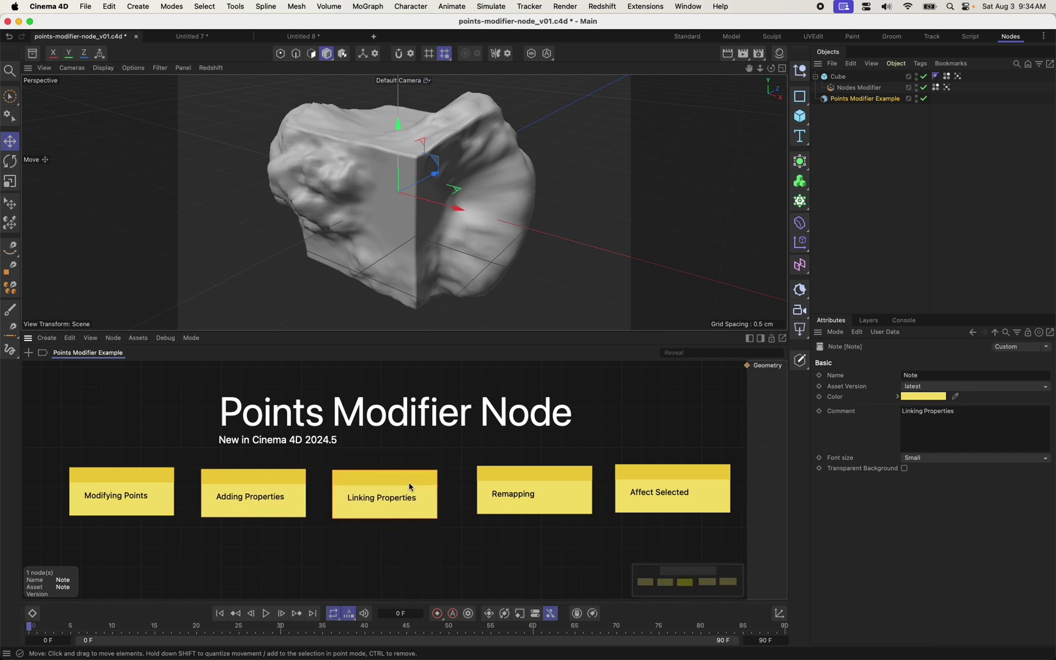
pyautogui.moveTo(554, 481)
pyautogui.mouseDown()
pyautogui.moveTo(562, 467)
pyautogui.moveTo(557, 494)
pyautogui.moveTo(543, 483)
pyautogui.mouseUp()
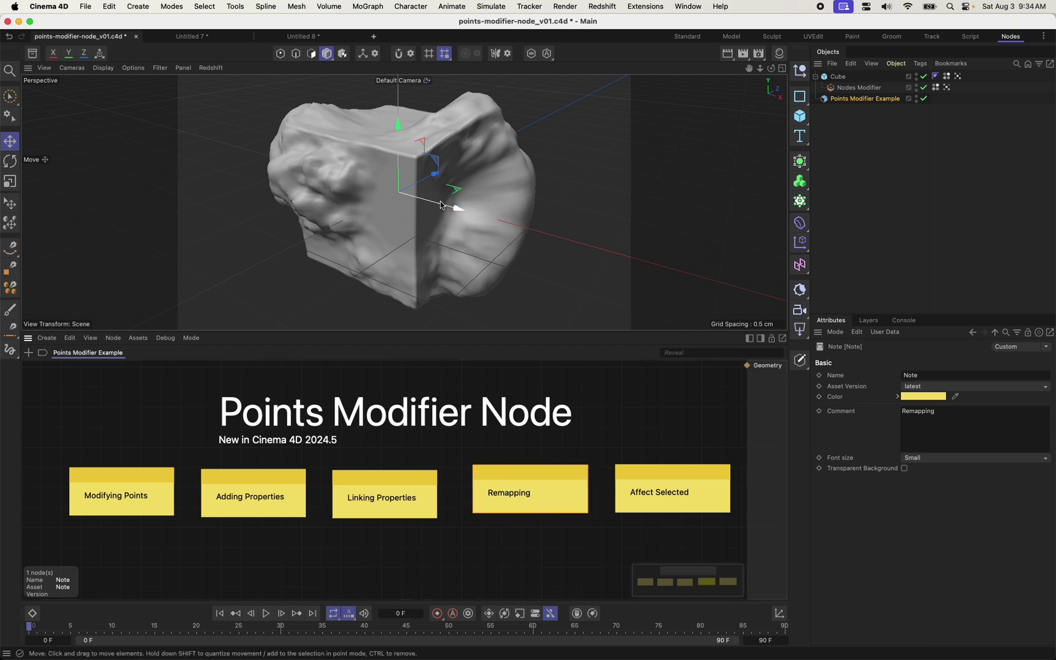
# Look briefly at the Untitled 8 graph and move the Affect Selected note slightly closer to Remapping in the points-modifier-node_v01.c4d project.
pyautogui.click(300, 37)
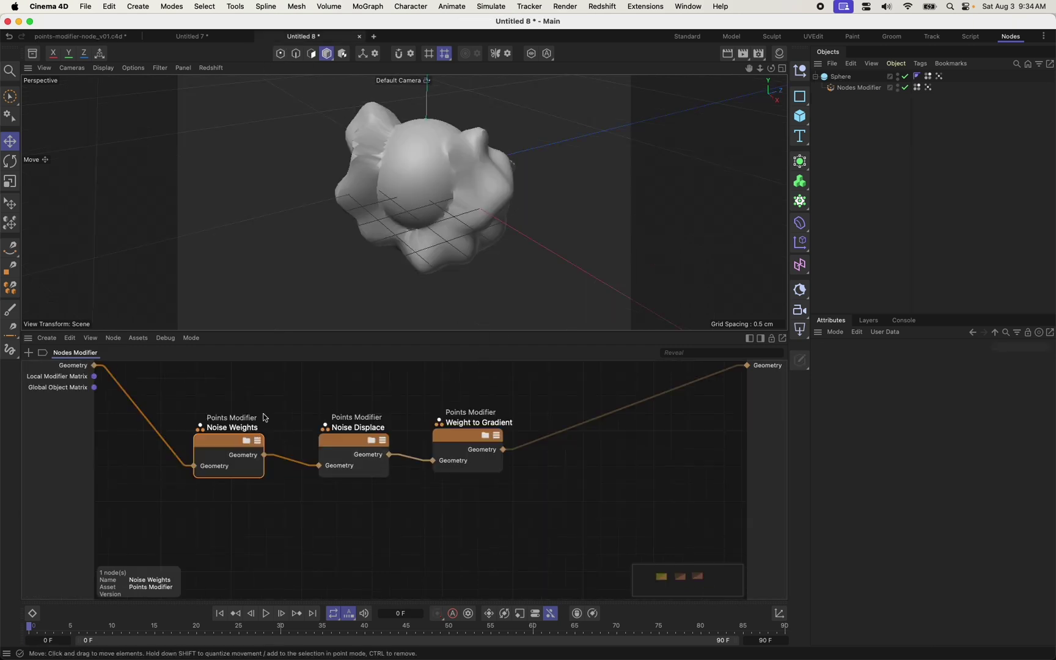
pyautogui.click(89, 34)
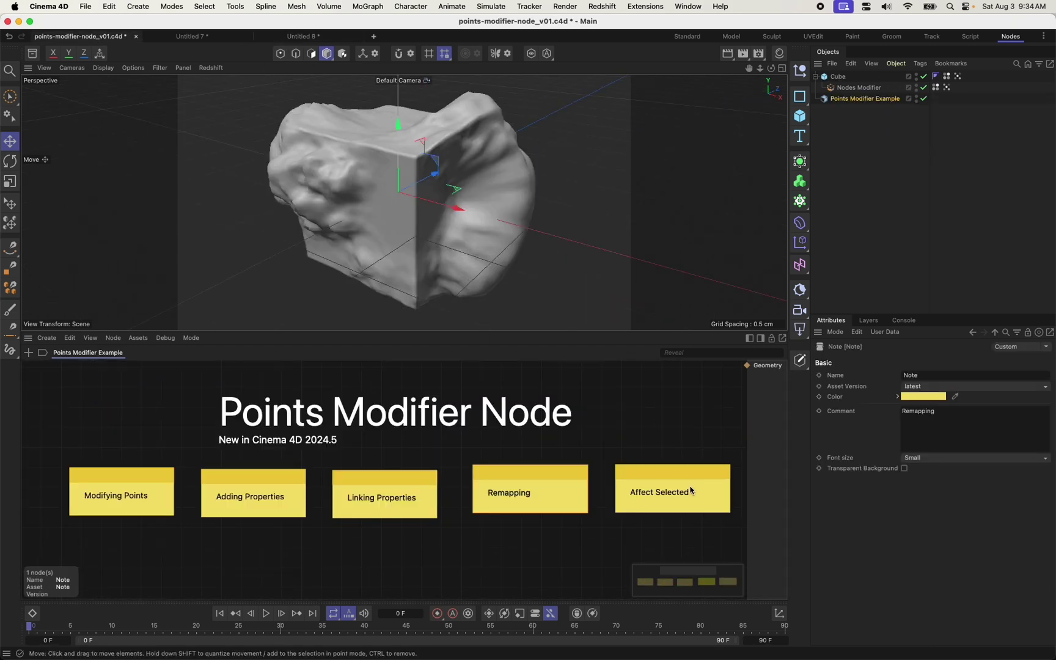
pyautogui.moveTo(689, 486); pyautogui.dragTo(673, 477)
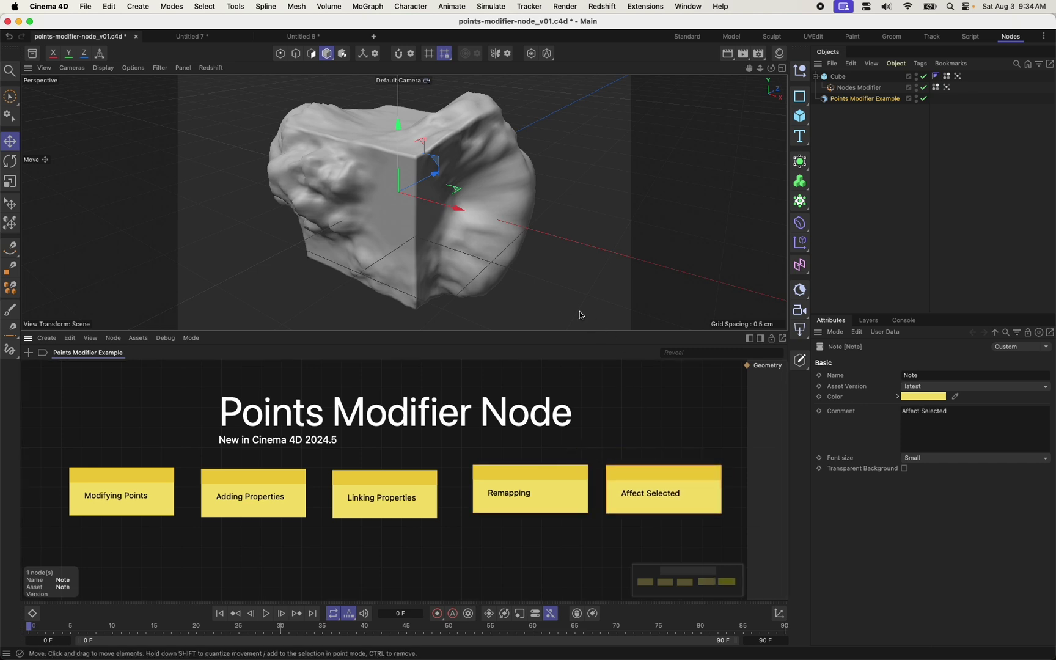
# Create a new project containing a Plane with a Nodes Modifier as its child.
pyautogui.click(315, 38)
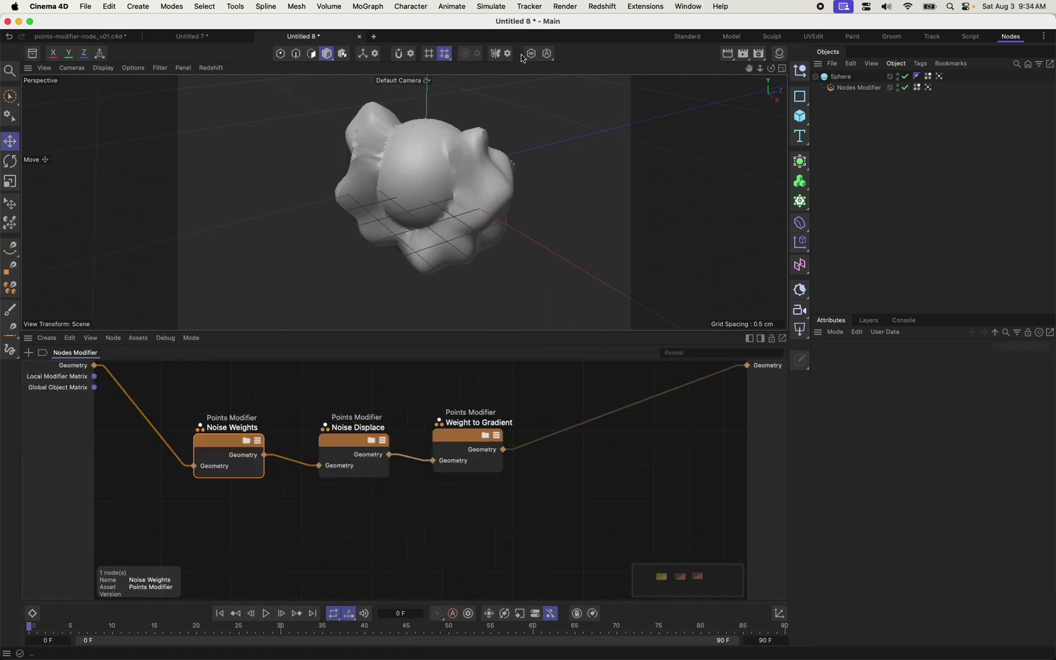
pyautogui.click(374, 36)
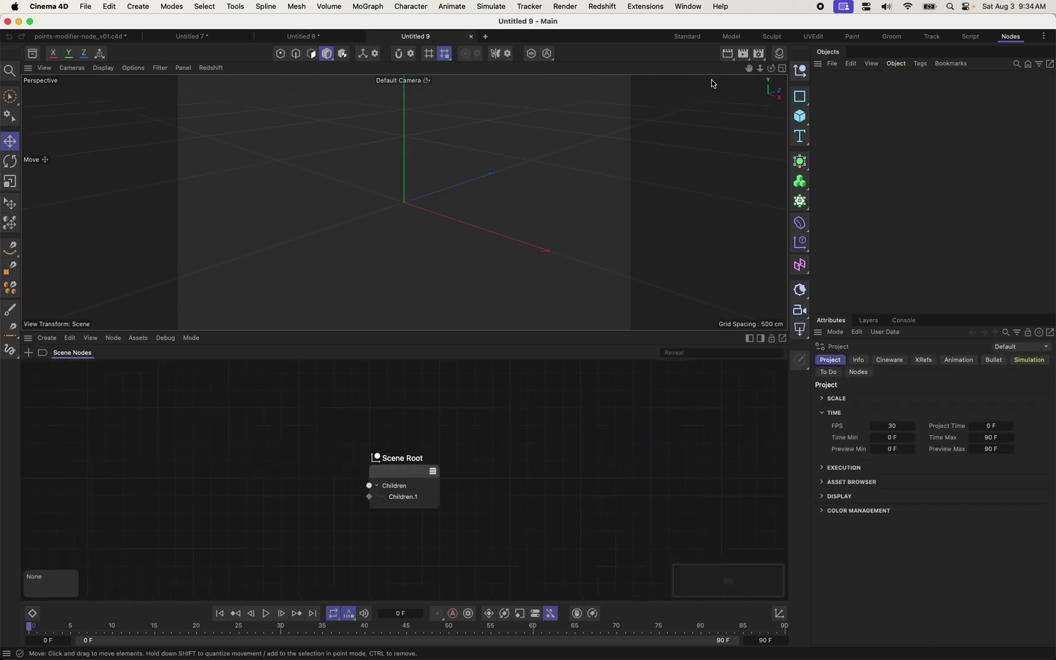
pyautogui.click(802, 116)
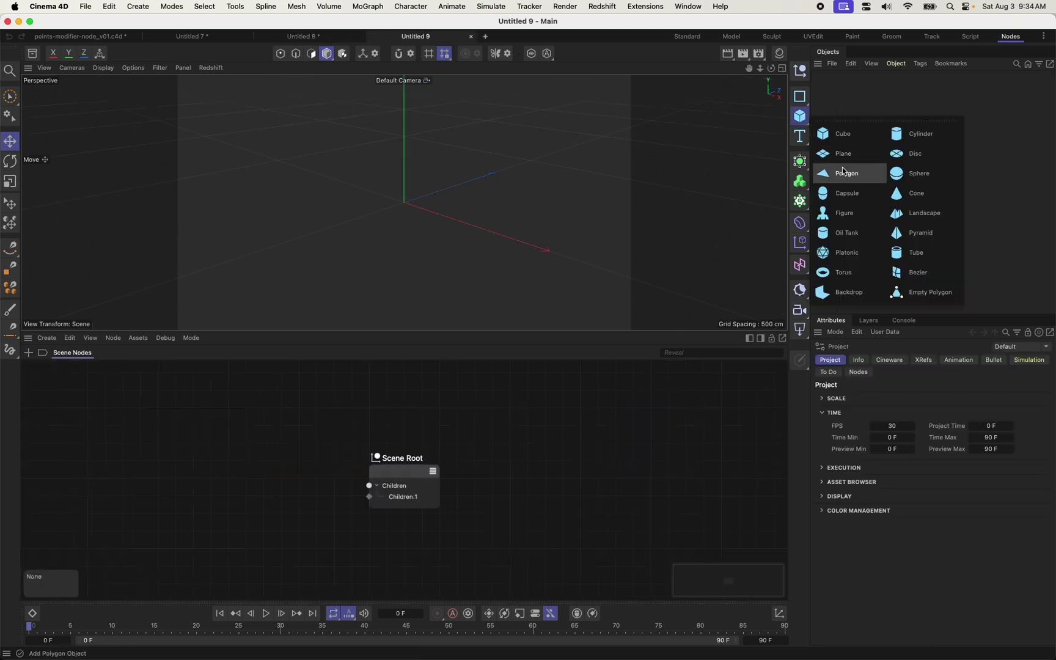
pyautogui.click(846, 155)
pyautogui.hotkey('shift', 'c')
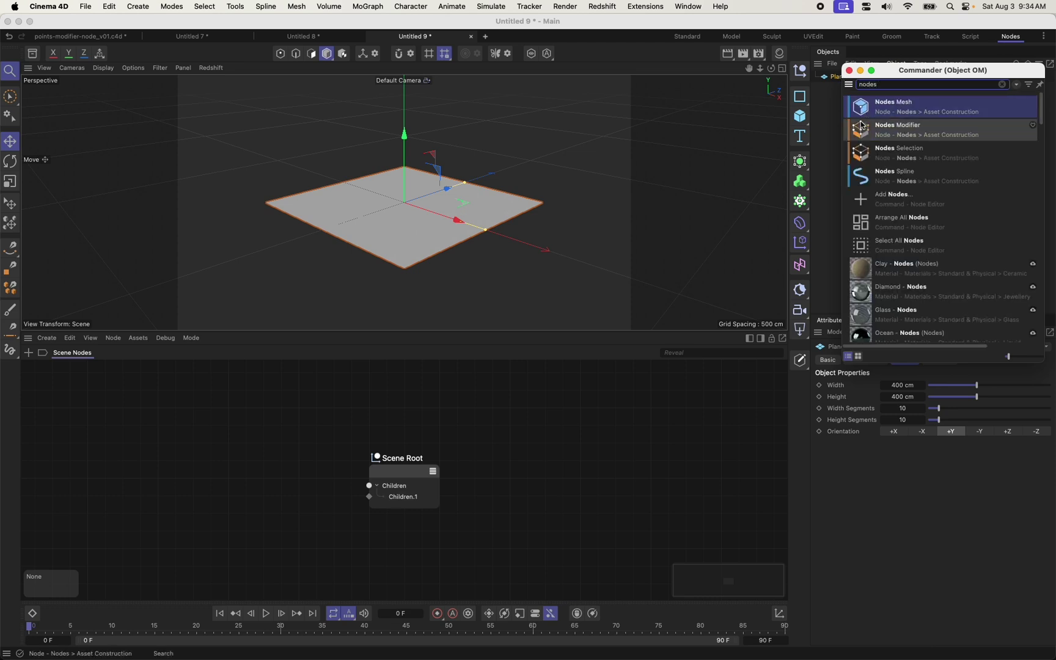
pyautogui.moveTo(904, 130); pyautogui.dragTo(835, 79)
# Add a Points Modifier node to the Nodes Modifier graph and connect it between the Geometry input and output.
pyautogui.hotkey('shift', 'c')
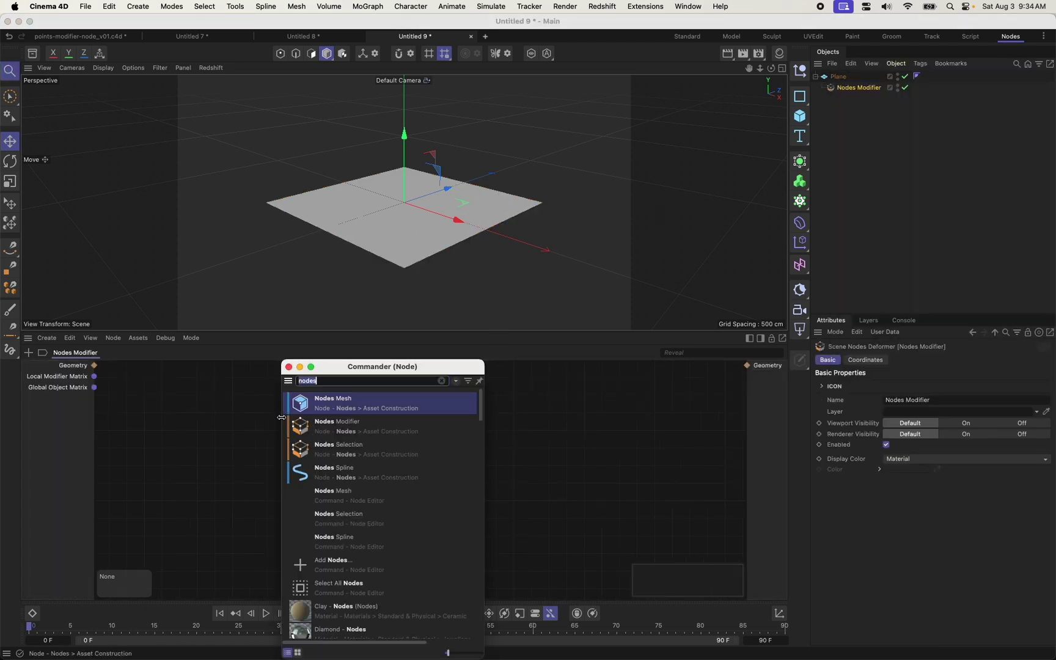
pyautogui.write('points m')
pyautogui.press('Return')
pyautogui.moveTo(96, 366); pyautogui.dragTo(246, 457)
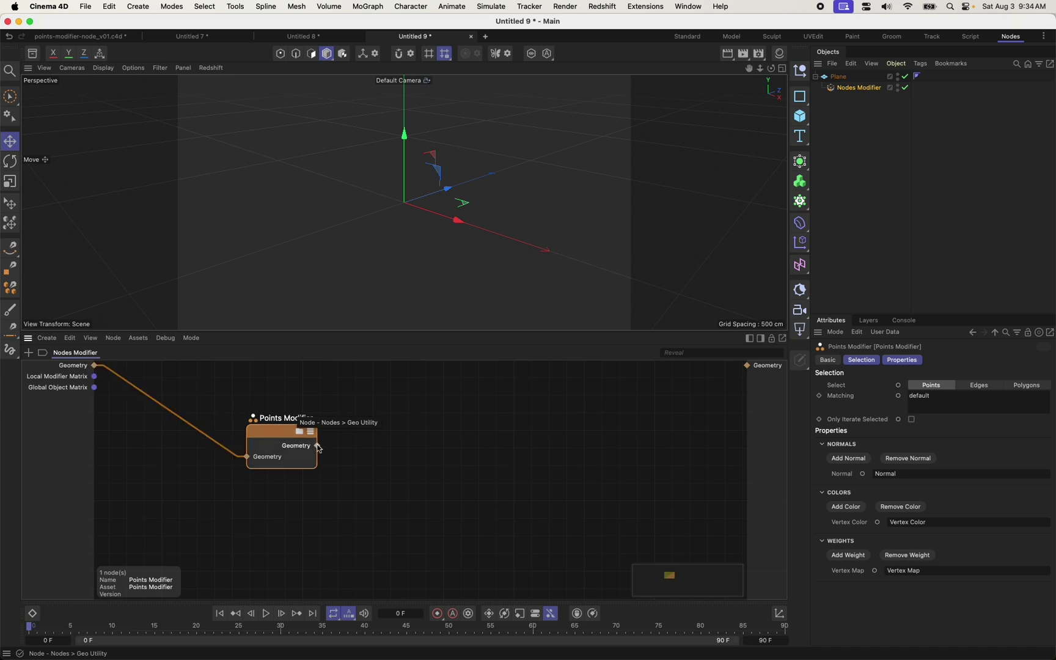
pyautogui.moveTo(318, 446); pyautogui.dragTo(757, 361)
pyautogui.moveTo(294, 429); pyautogui.dragTo(399, 427)
# Set the Points Modifier's Matching selection to 0-20 and enable Only Iterate Selected.
pyautogui.moveTo(930, 397); pyautogui.dragTo(697, 403)
pyautogui.write('0-20')
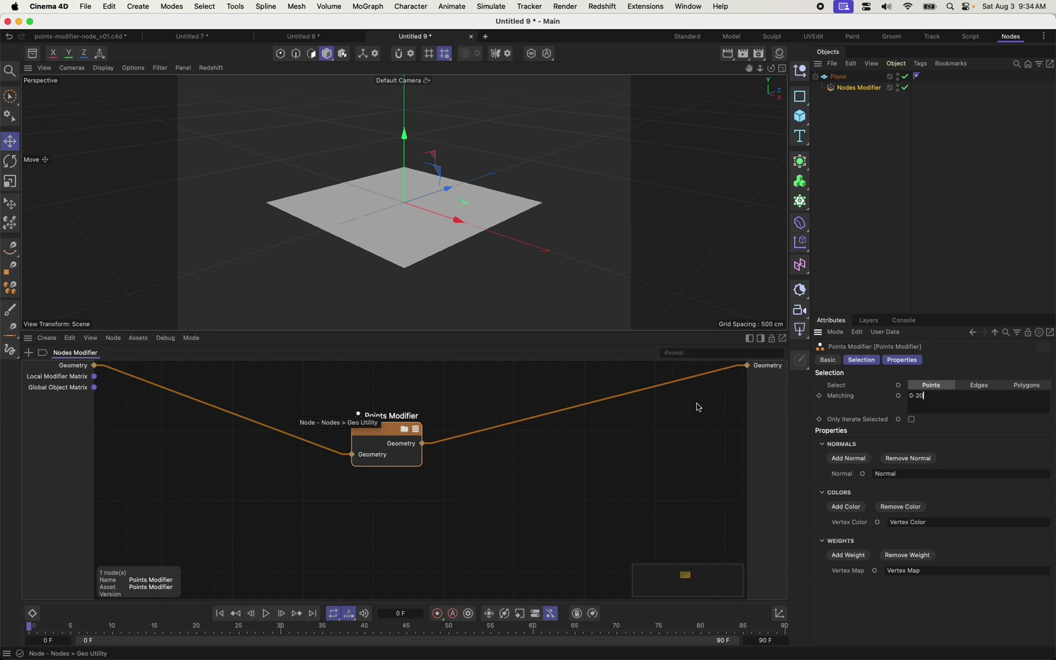
pyautogui.click(913, 421)
# Inside the Points Modifier, add an Arithmetic Add node of type Vector that sums Position and Normal into the Position output.
pyautogui.click(408, 430)
pyautogui.hotkey('shift', 'c')
pyautogui.write('add')
pyautogui.moveTo(354, 482); pyautogui.dragTo(156, 483)
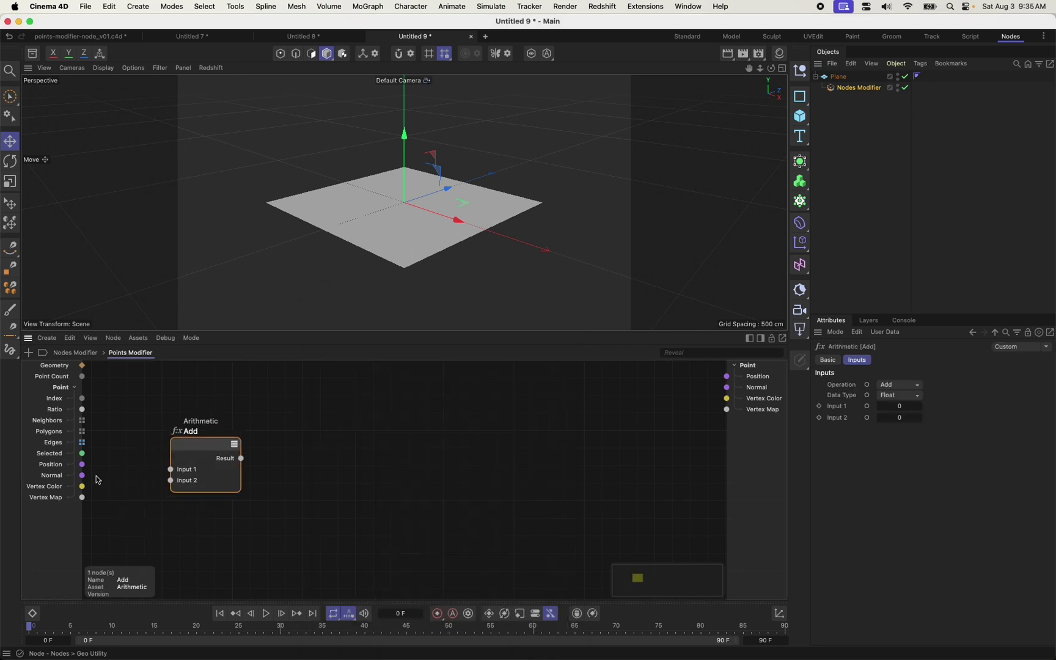
pyautogui.click(899, 396)
pyautogui.click(905, 479)
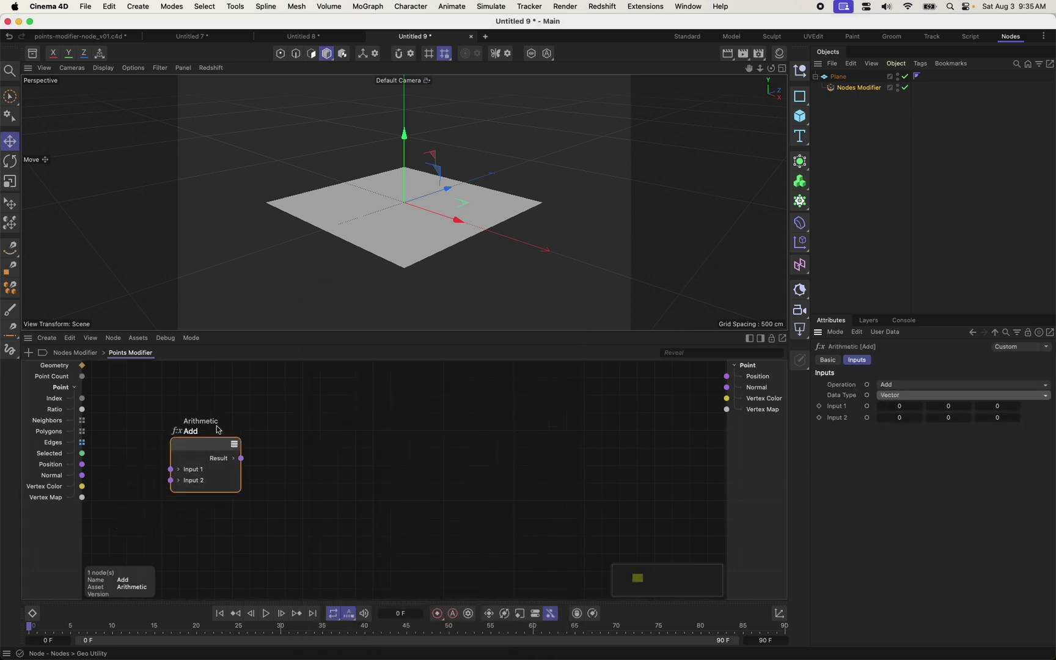
pyautogui.moveTo(81, 476)
pyautogui.mouseDown()
pyautogui.moveTo(171, 481)
pyautogui.moveTo(83, 465)
pyautogui.mouseUp()
pyautogui.moveTo(242, 458); pyautogui.dragTo(727, 376)
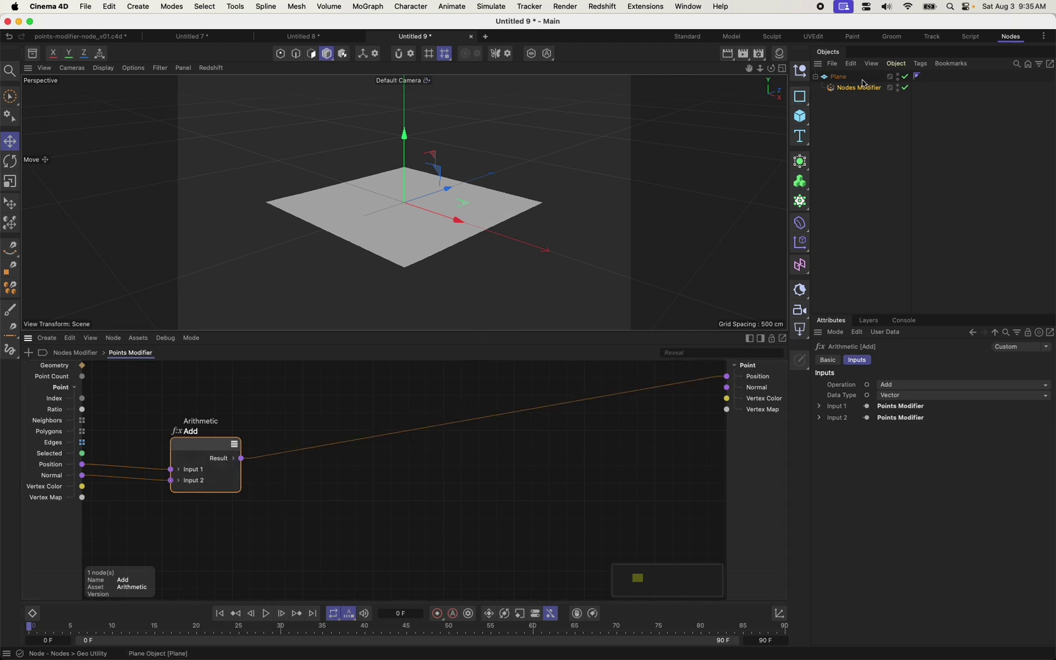
# Set the Plane's width and height to 10 cm and frame it in the viewport.
pyautogui.click(838, 77)
pyautogui.click(908, 386)
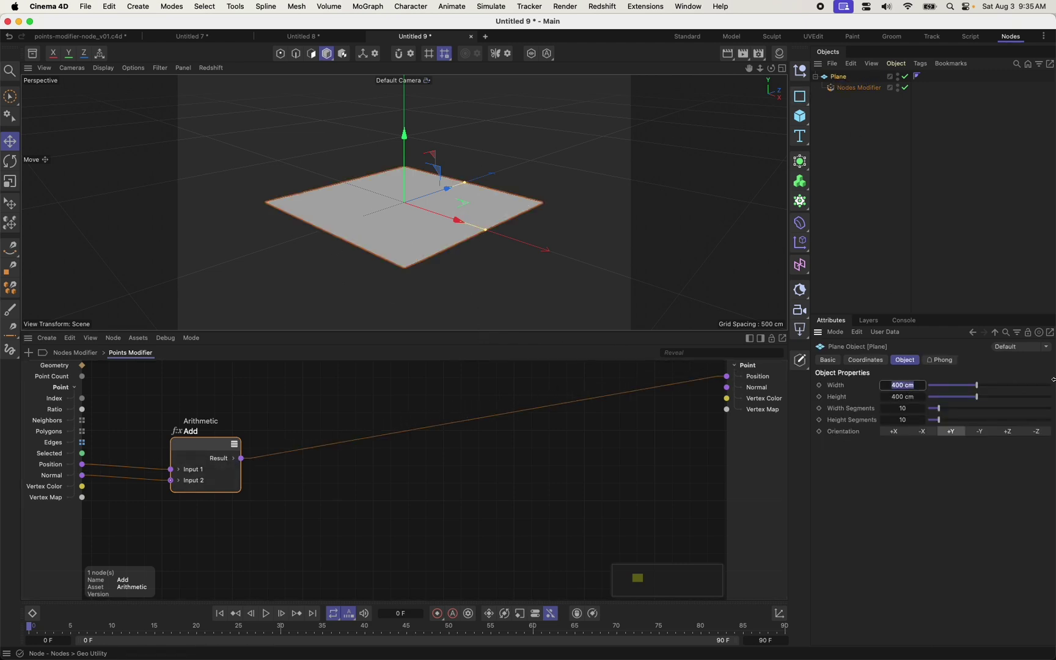
pyautogui.write('10')
pyautogui.press('Tab')
pyautogui.write('10')
pyautogui.press('Return')
pyautogui.press('s')
pyautogui.keyDown('alt'); pyautogui.moveTo(427, 223); pyautogui.dragTo(314, 242); pyautogui.keyUp('alt')
# Set the Points Modifier's Matching selection to even, and switch back to the points-modifier-node_v01.c4d project.
pyautogui.click(123, 421)
pyautogui.moveTo(950, 401); pyautogui.dragTo(844, 412)
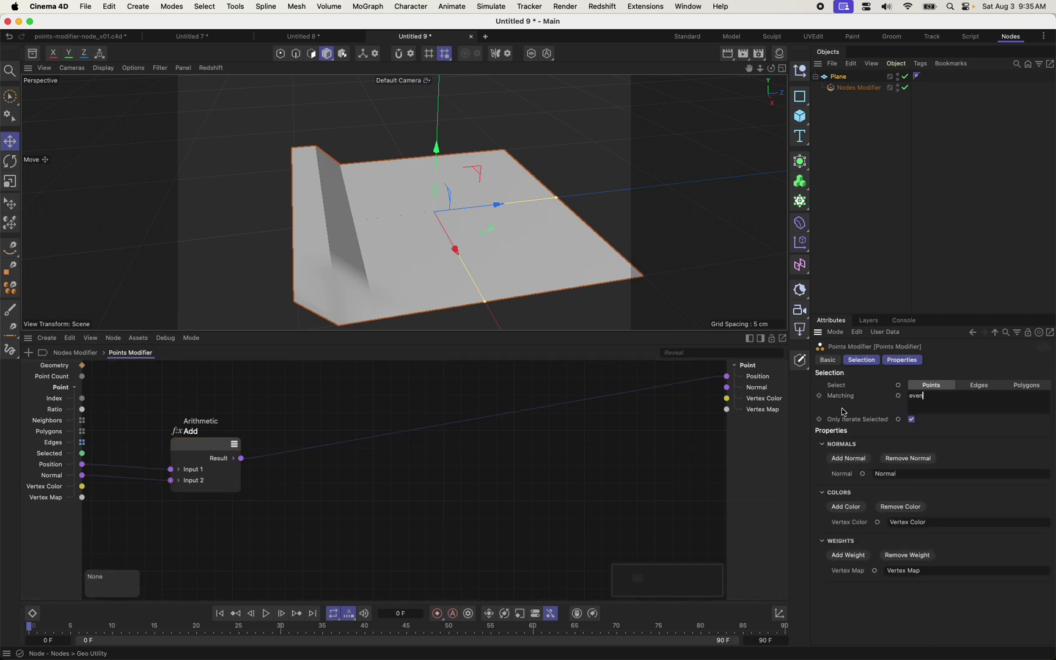
pyautogui.press('Return')
pyautogui.moveTo(383, 200)
pyautogui.keyDown('alt'); pyautogui.mouseDown()
pyautogui.moveTo(428, 244)
pyautogui.moveTo(489, 126)
pyautogui.moveTo(500, 203)
pyautogui.moveTo(422, 190)
pyautogui.moveTo(382, 199)
pyautogui.mouseUp(); pyautogui.keyUp('alt')
pyautogui.click(96, 38)
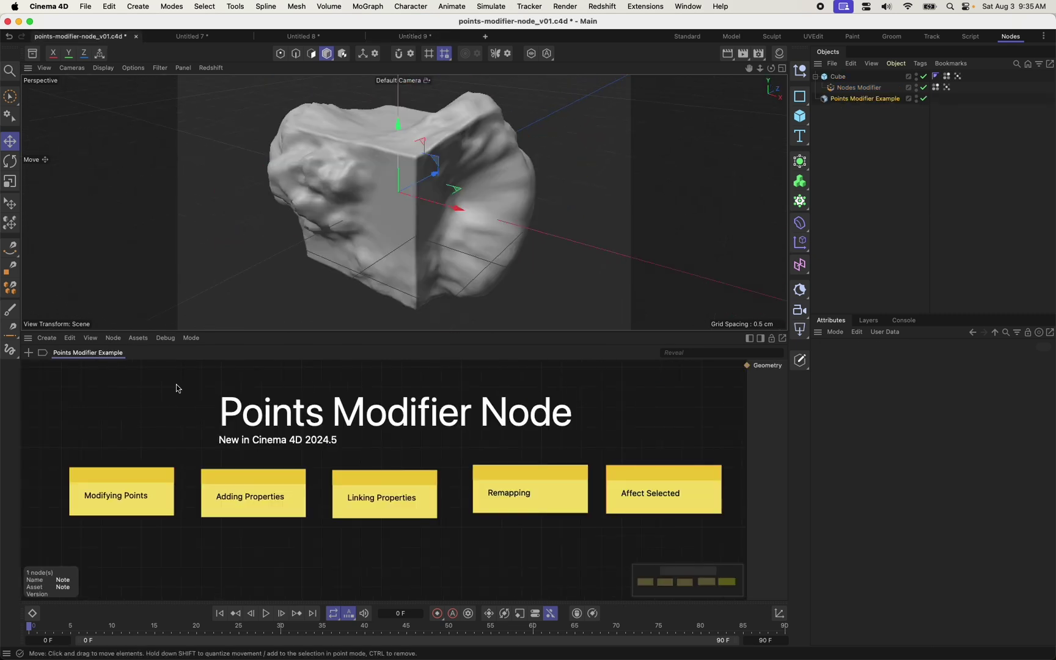